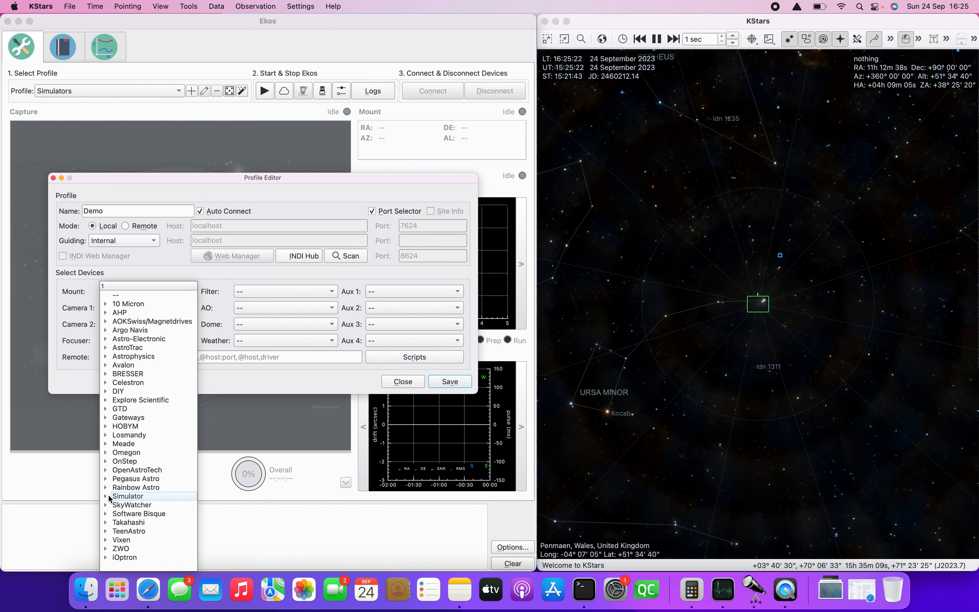
# Set the Demo profile's mount to Telescope Simulator and Camera 1 to CCD Simulator.
pyautogui.click(108, 493)
pyautogui.click(132, 507)
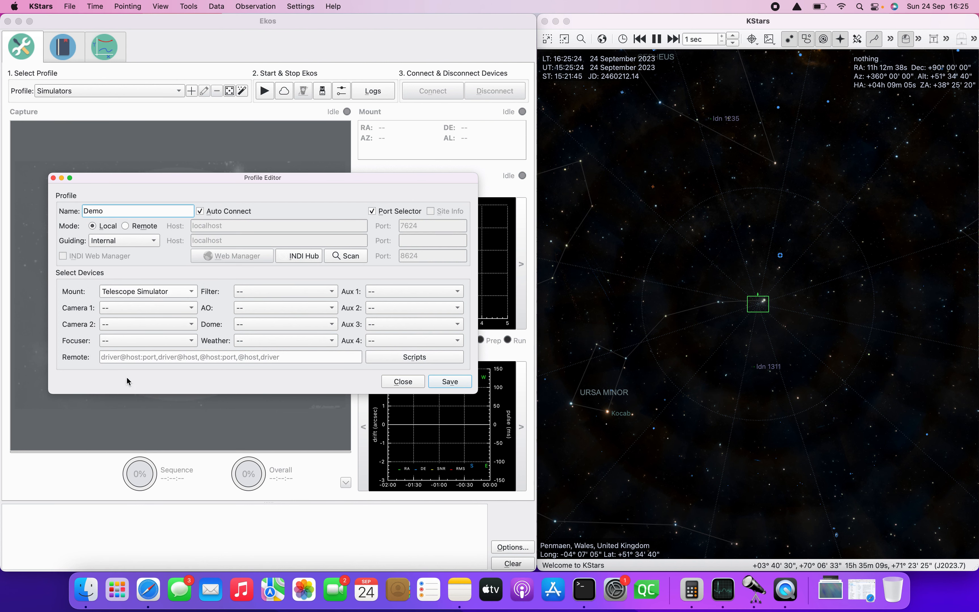
pyautogui.click(123, 309)
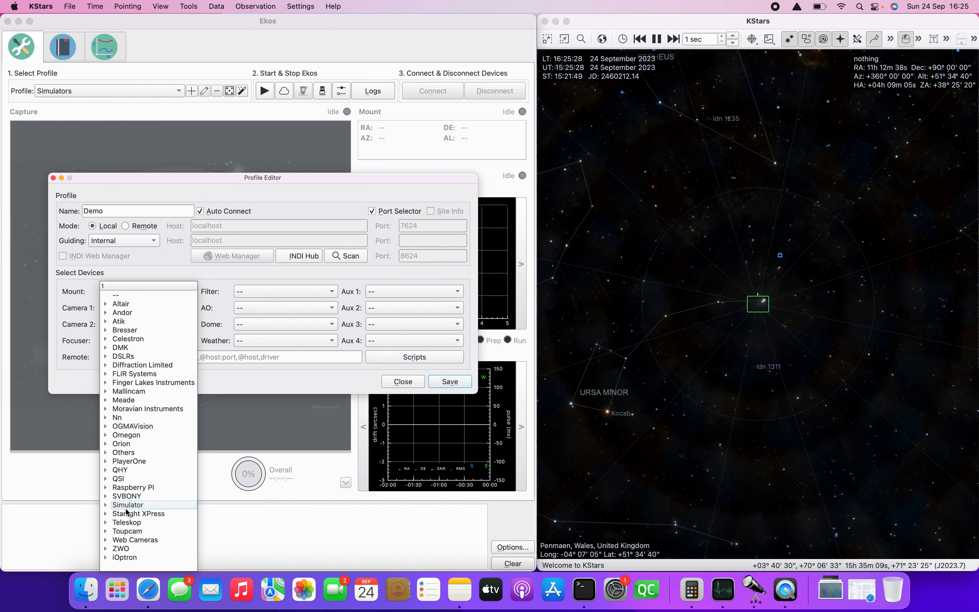
pyautogui.click(106, 504)
pyautogui.click(140, 523)
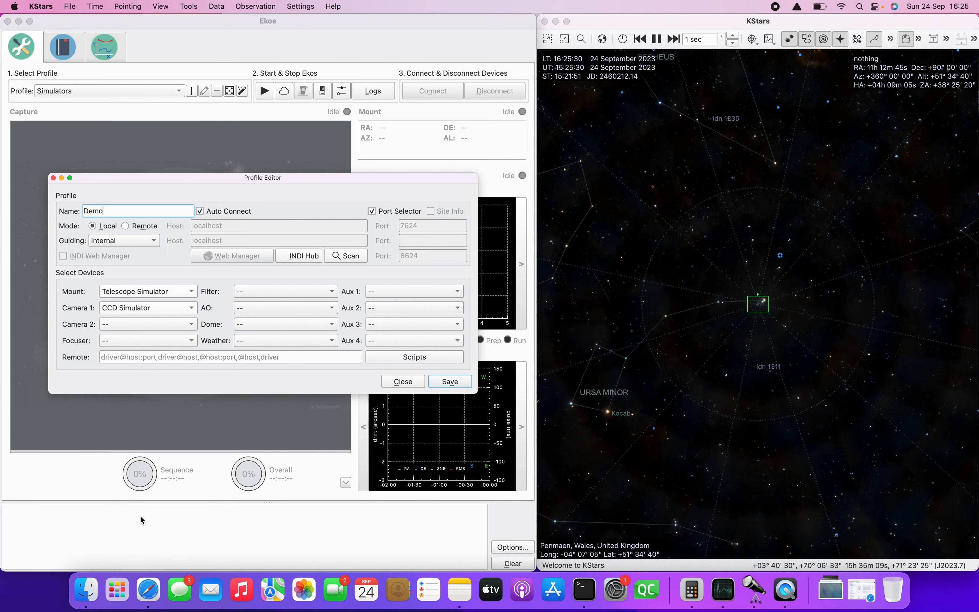
# Set the Demo profile's Camera 2 to Guide Simulator and its focuser to Focuser Simulator.
pyautogui.click(123, 309)
pyautogui.click(114, 506)
pyautogui.click(129, 522)
pyautogui.click(115, 345)
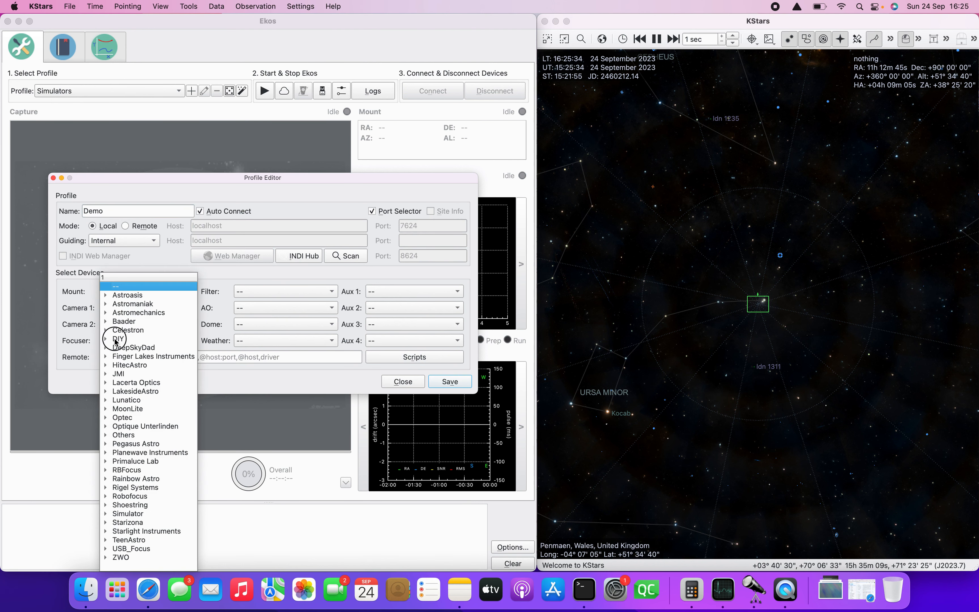
pyautogui.click(105, 515)
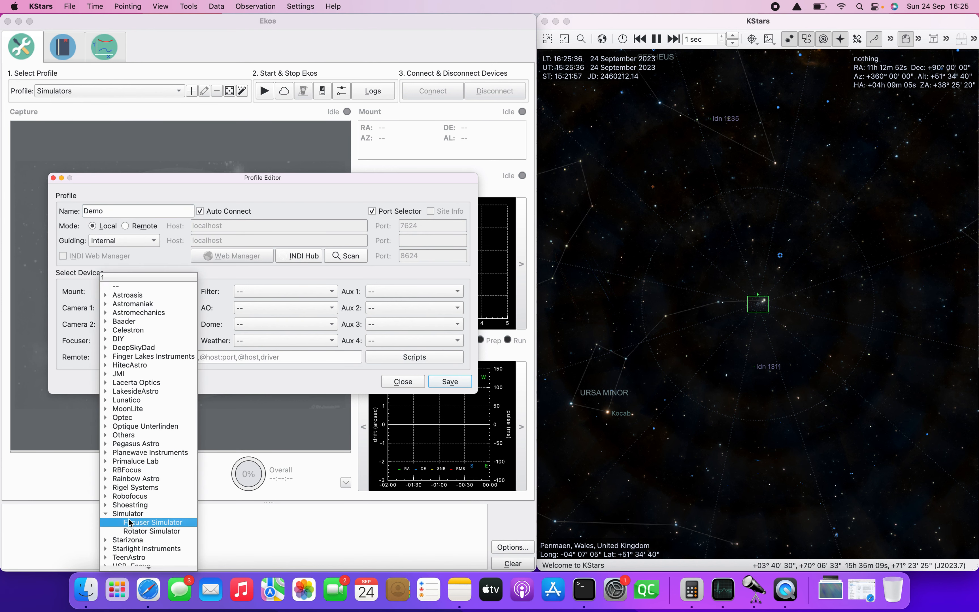
pyautogui.click(135, 522)
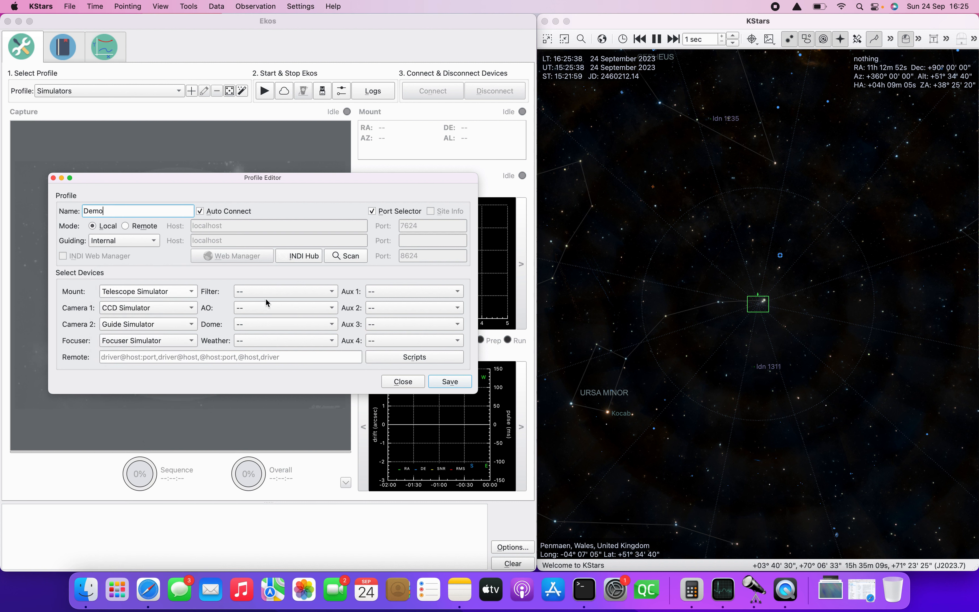
# Set the Demo profile's filter device to Filter Simulator and save the profile.
pyautogui.click(262, 290)
pyautogui.click(270, 371)
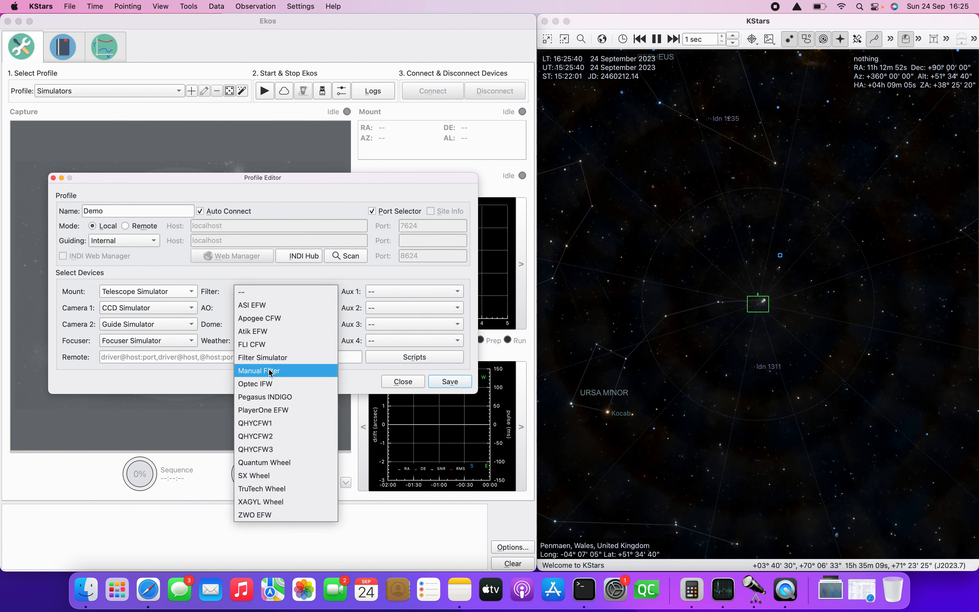
pyautogui.click(263, 357)
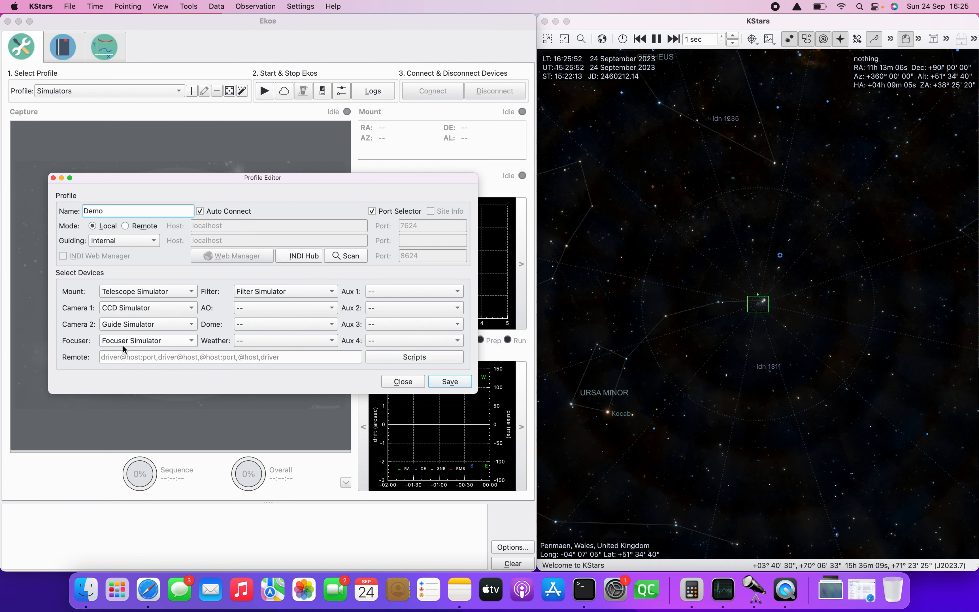
pyautogui.click(449, 382)
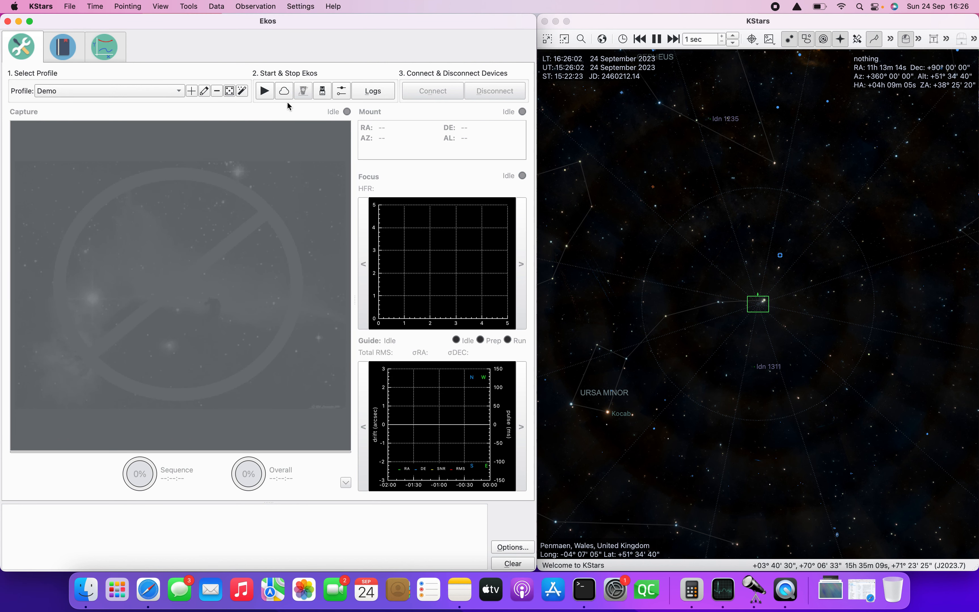
# Start the Demo profile, shutting down the already running INDI server, and connect all listed devices.
pyautogui.click(264, 93)
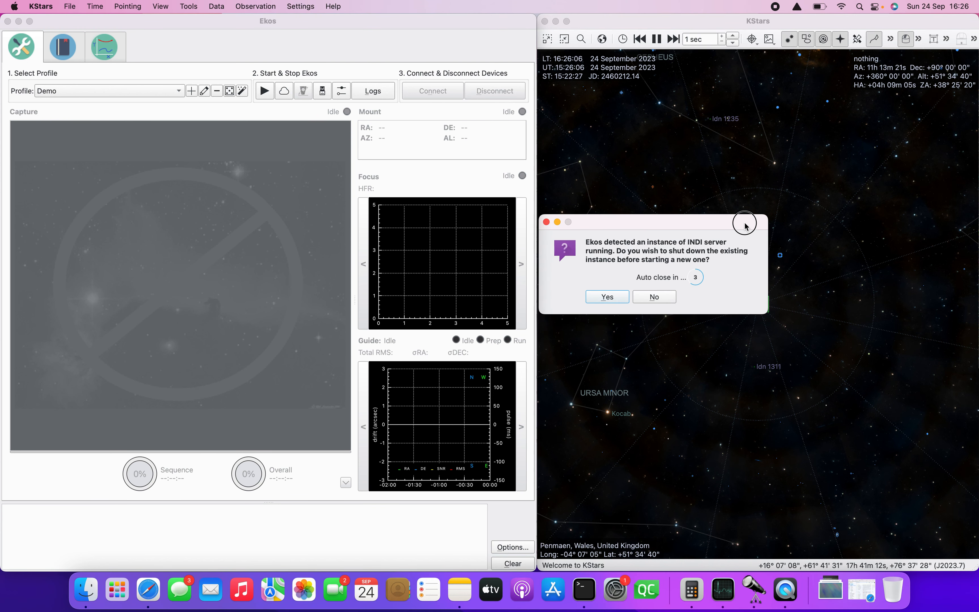
pyautogui.click(612, 299)
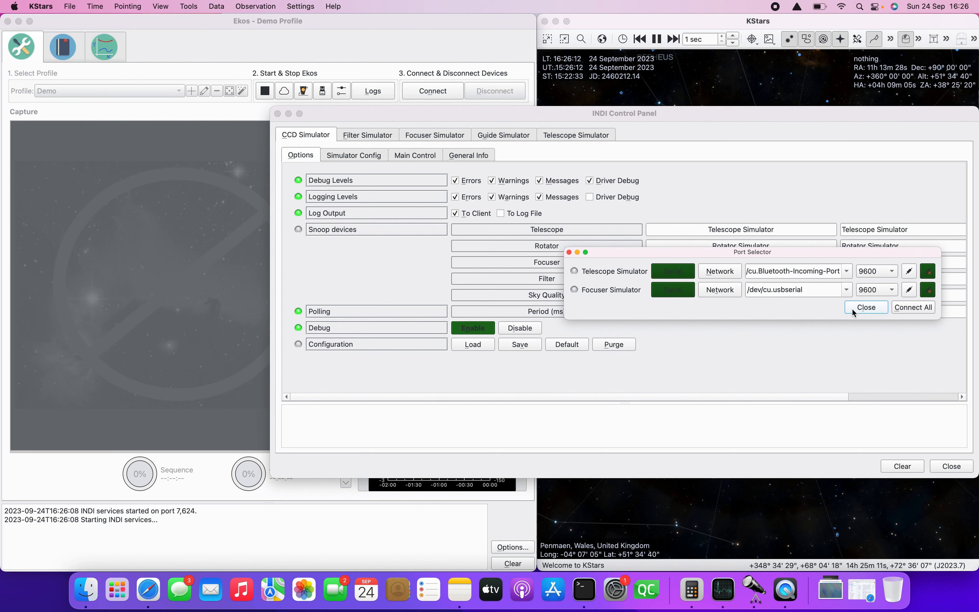
pyautogui.click(905, 307)
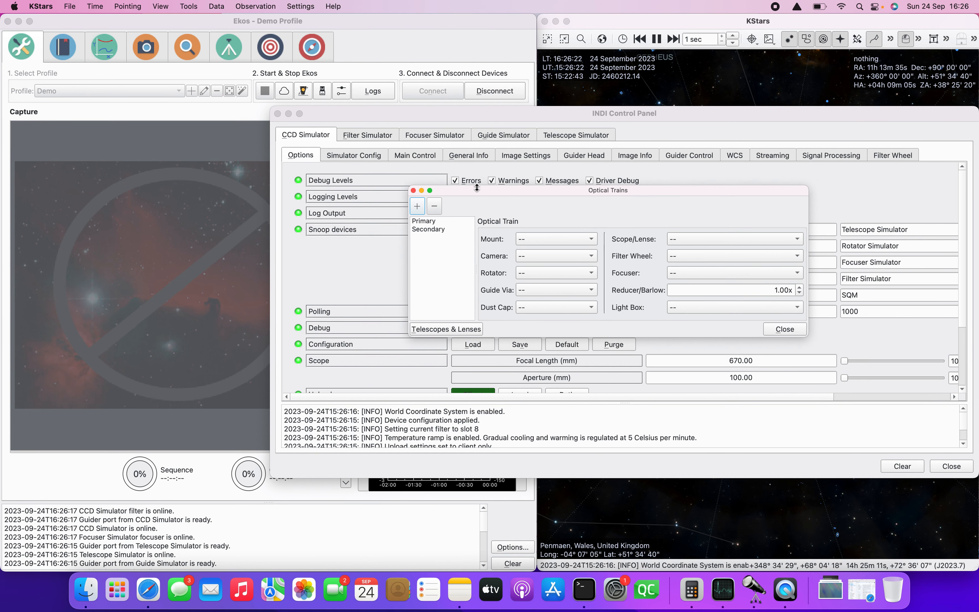
# In the Primary optical train, clear the Guide Via device and set the scope to SkyWatcher Esprit 100ED 550@F/5.5.
pyautogui.click(428, 223)
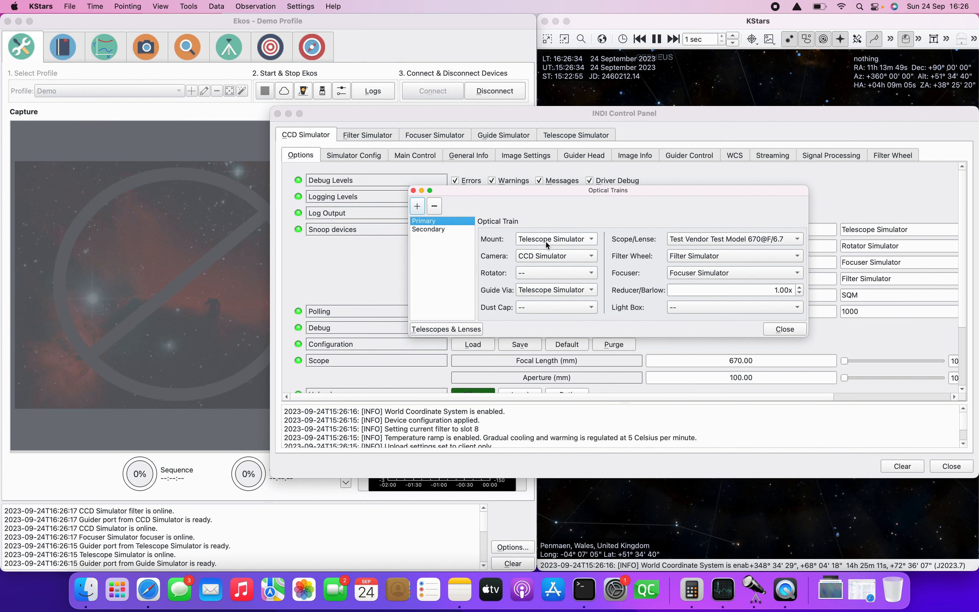
pyautogui.click(552, 289)
pyautogui.click(544, 264)
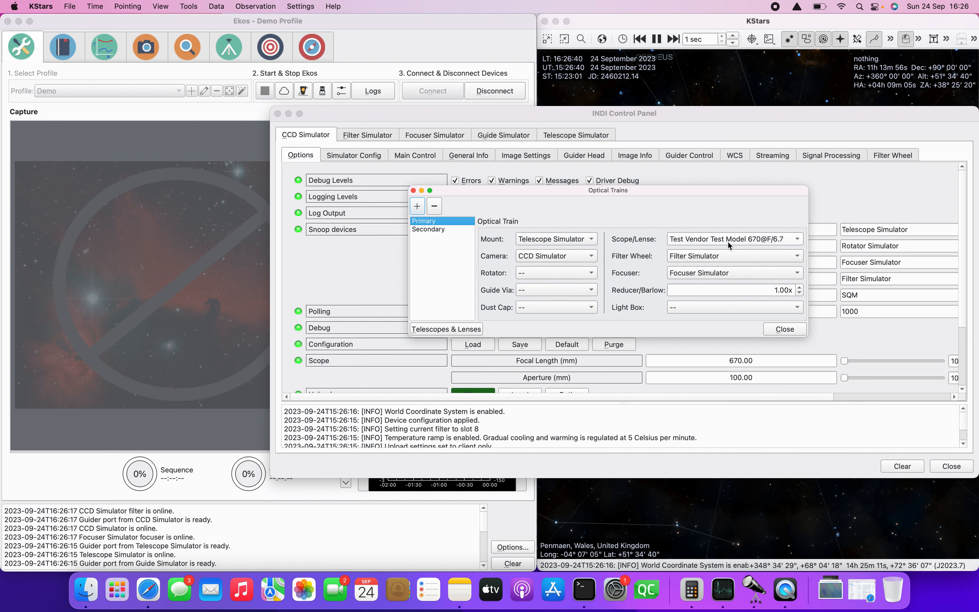
pyautogui.click(727, 240)
pyautogui.click(728, 226)
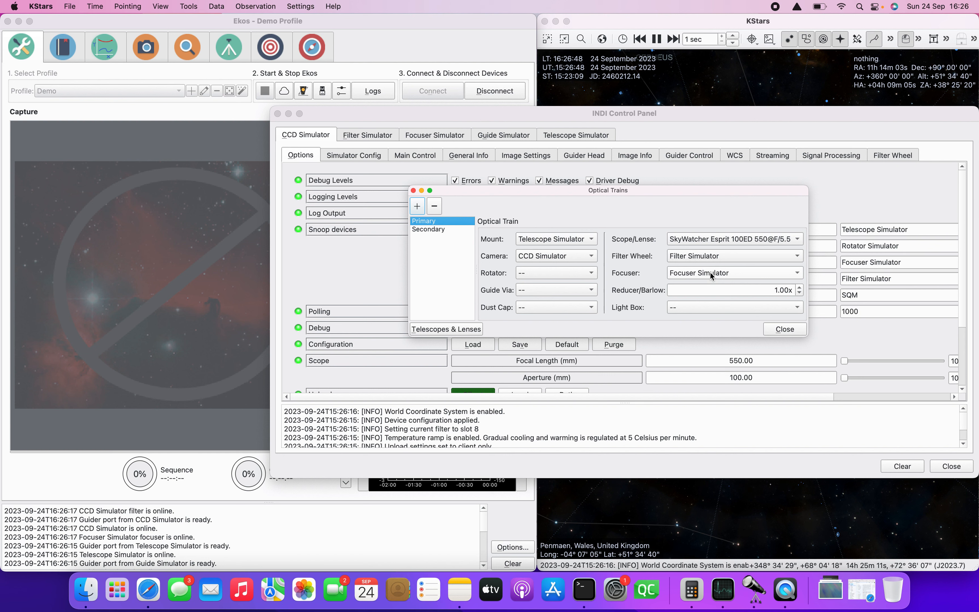
# Clear the filter wheel and focuser from the Secondary optical train, recheck the Primary train and close the optical train settings.
pyautogui.click(442, 227)
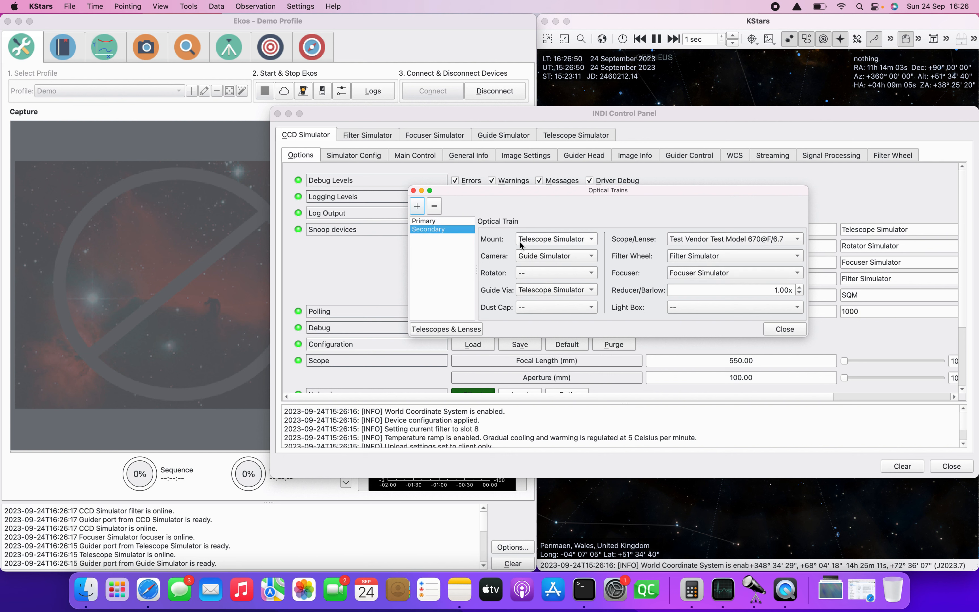
pyautogui.click(545, 257)
pyautogui.click(545, 257)
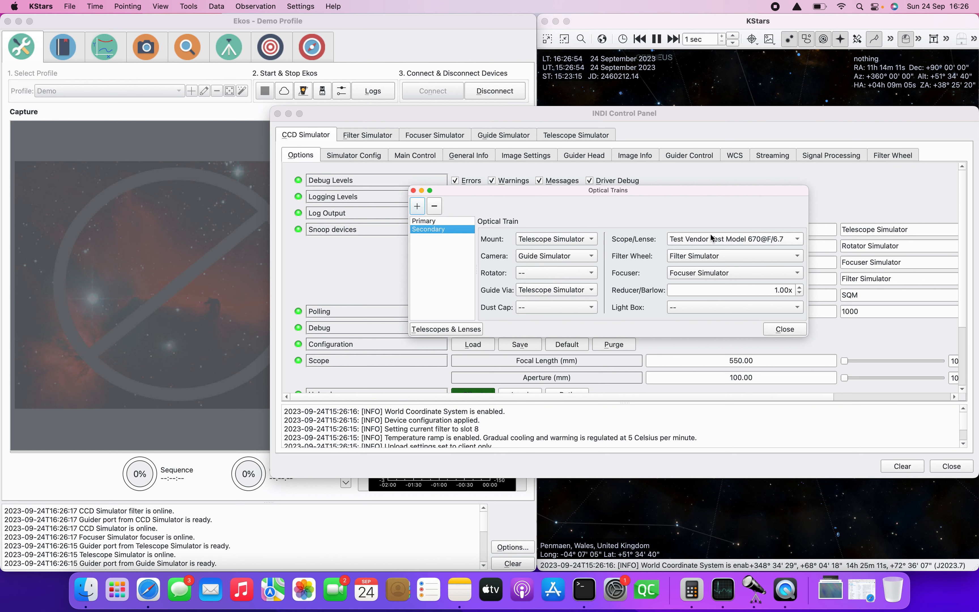
pyautogui.click(694, 256)
pyautogui.click(695, 234)
pyautogui.click(698, 272)
pyautogui.click(698, 261)
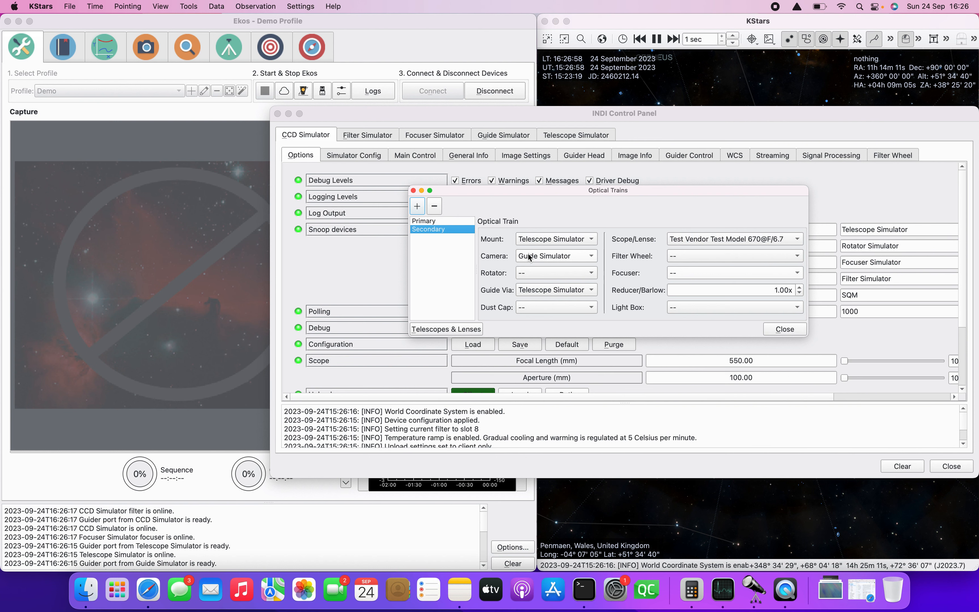
pyautogui.click(440, 222)
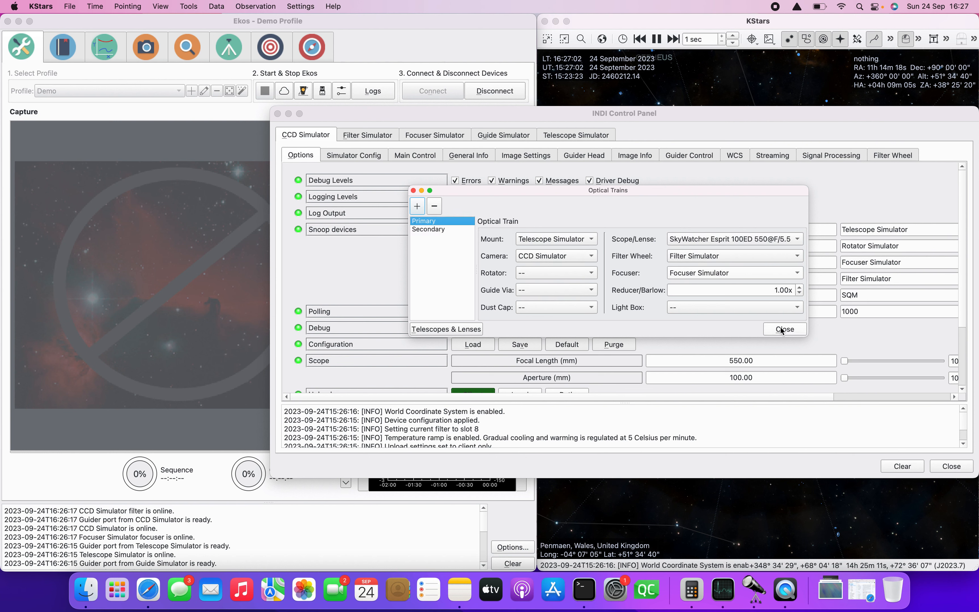
pyautogui.click(791, 330)
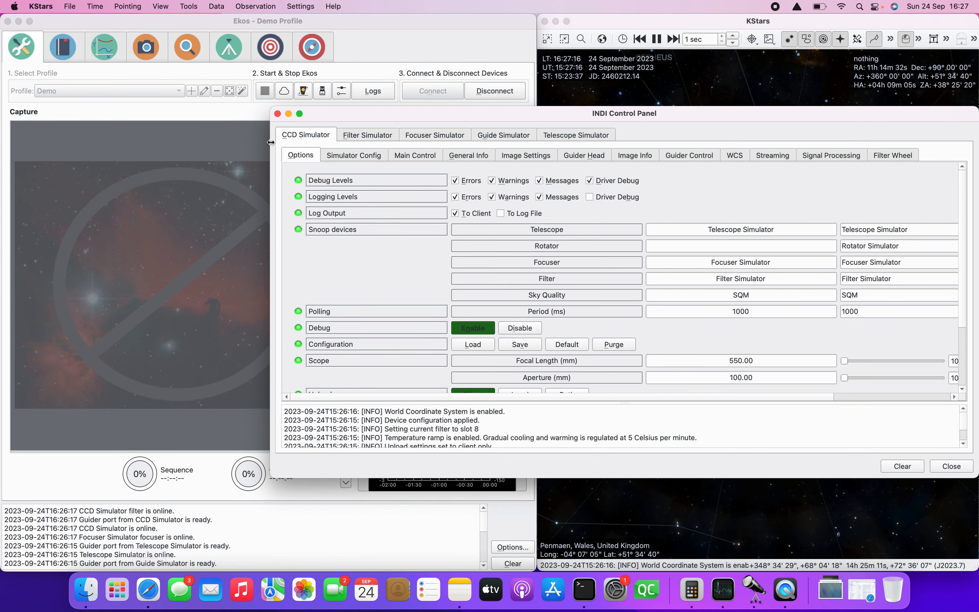
# Review the developer option for saving focus images and the Ekos logging settings, leaving both without changes.
pyautogui.click(353, 23)
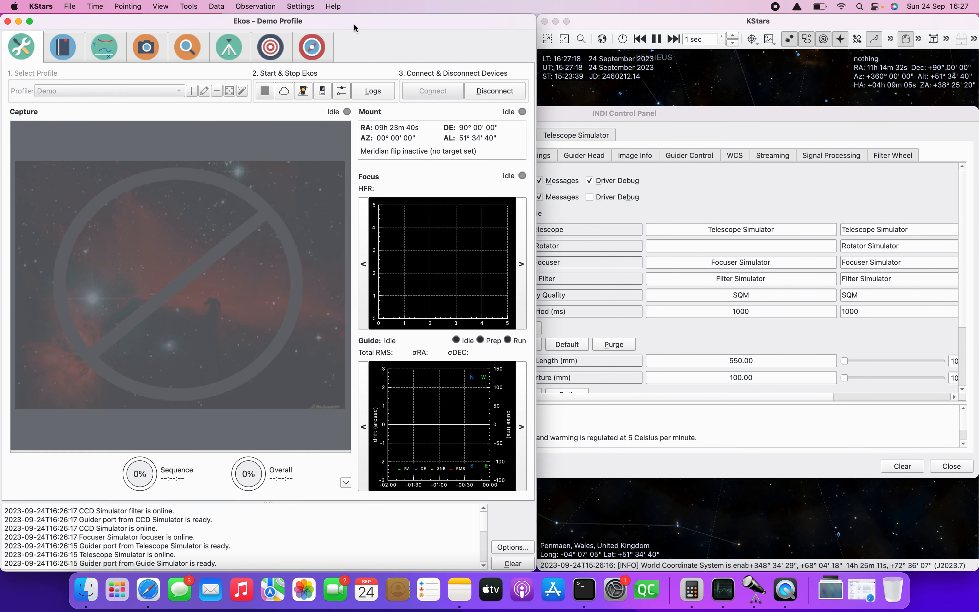
pyautogui.click(510, 547)
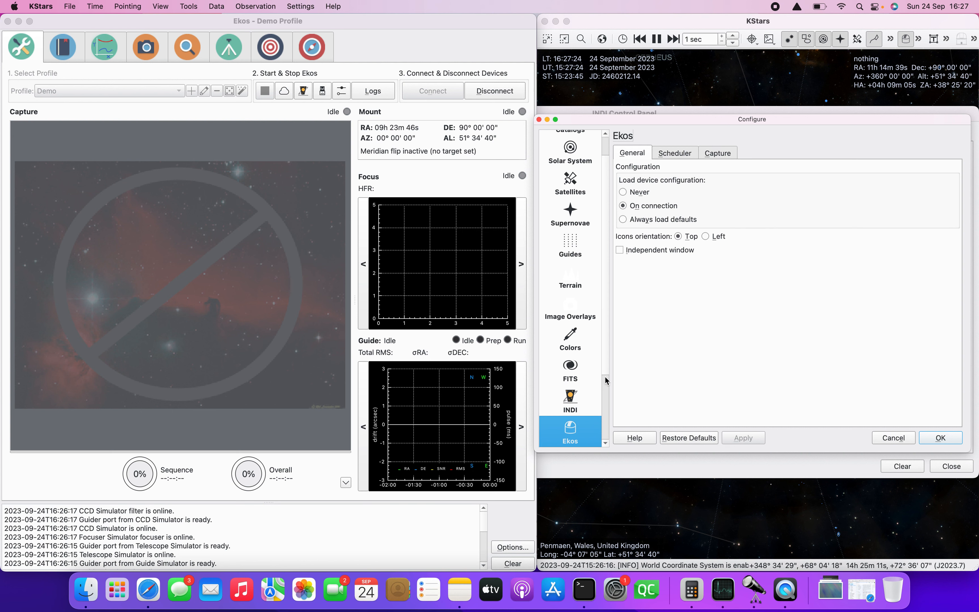
pyautogui.moveTo(605, 379); pyautogui.dragTo(602, 453)
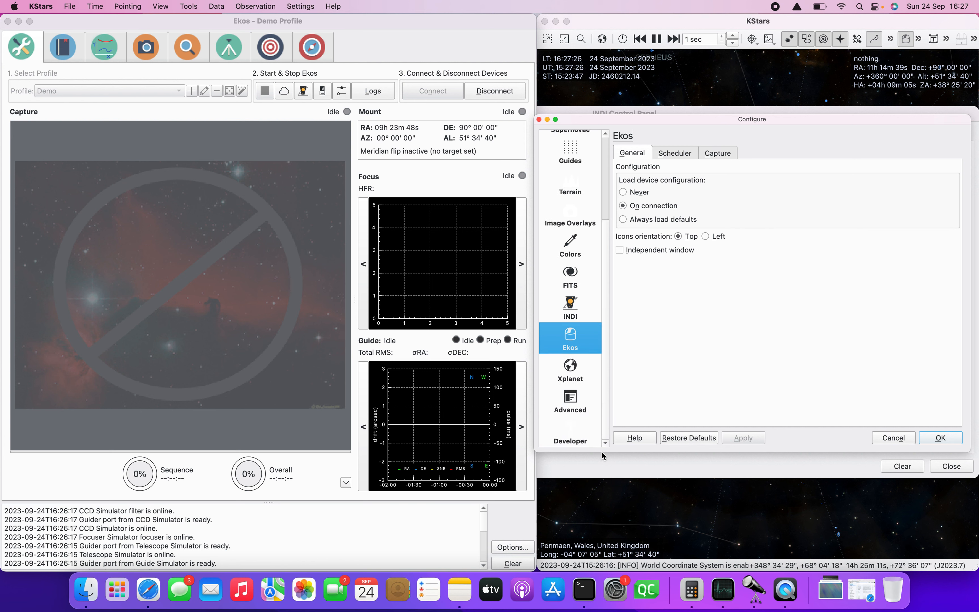
pyautogui.click(571, 428)
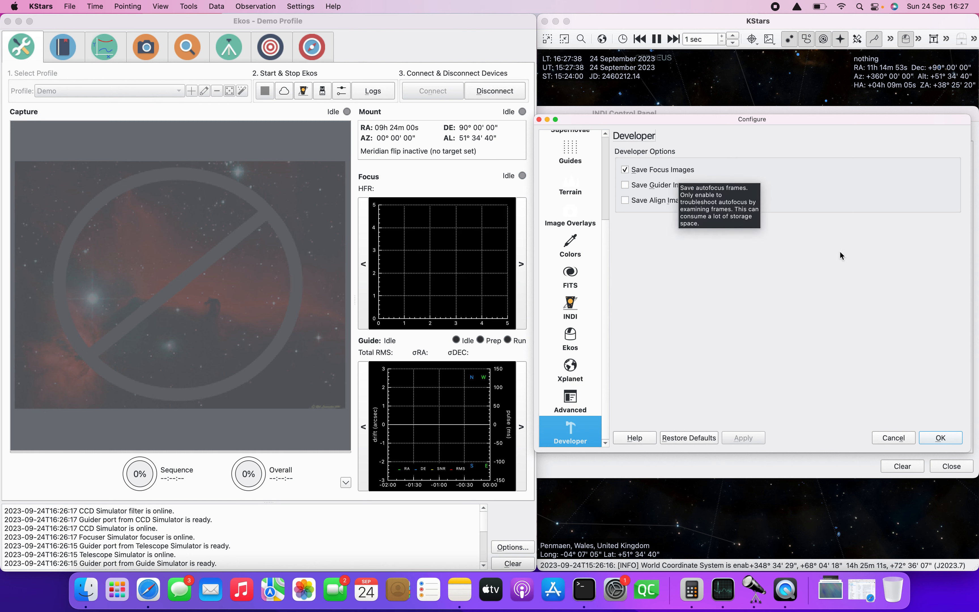
pyautogui.click(892, 437)
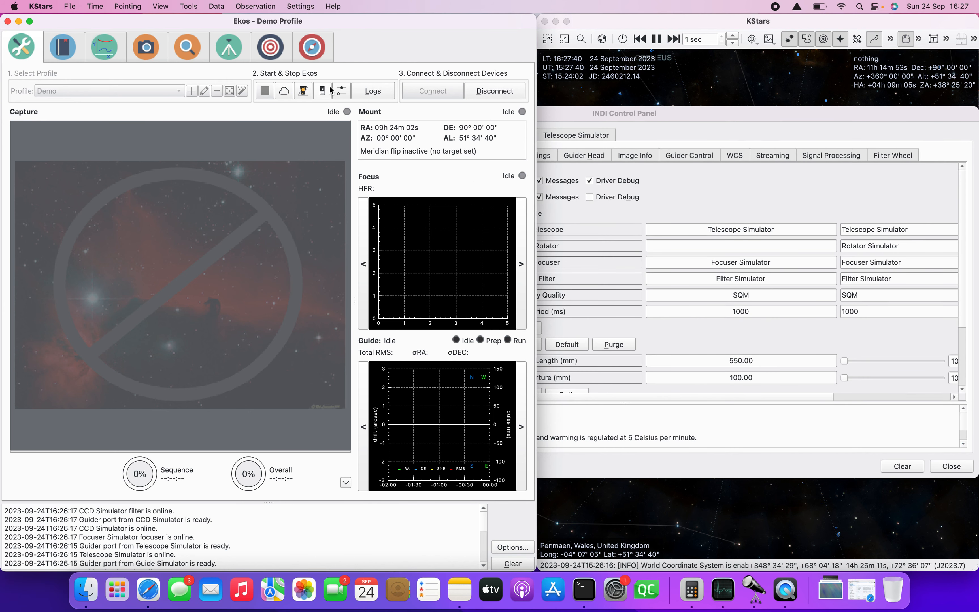
pyautogui.click(369, 96)
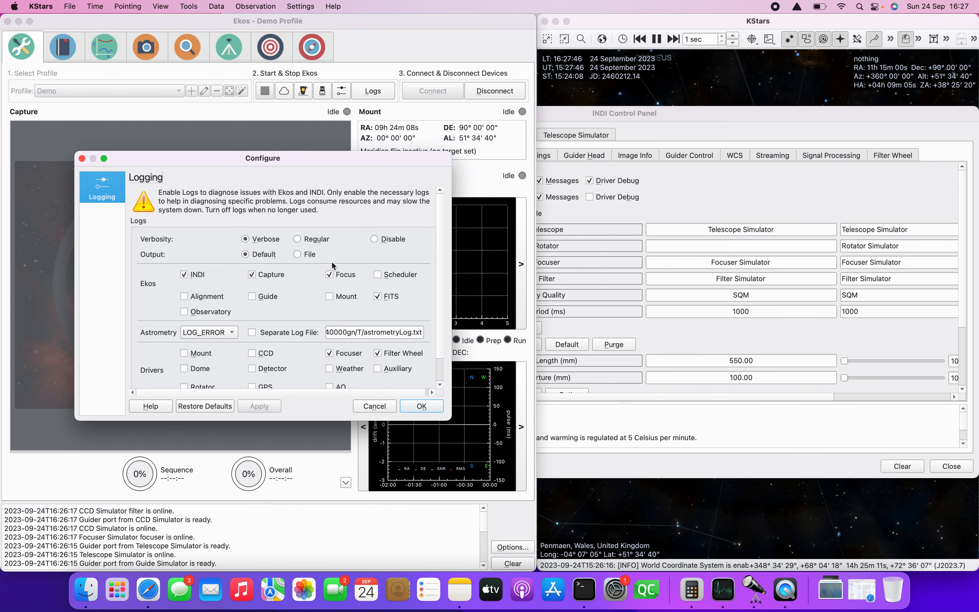
pyautogui.click(383, 406)
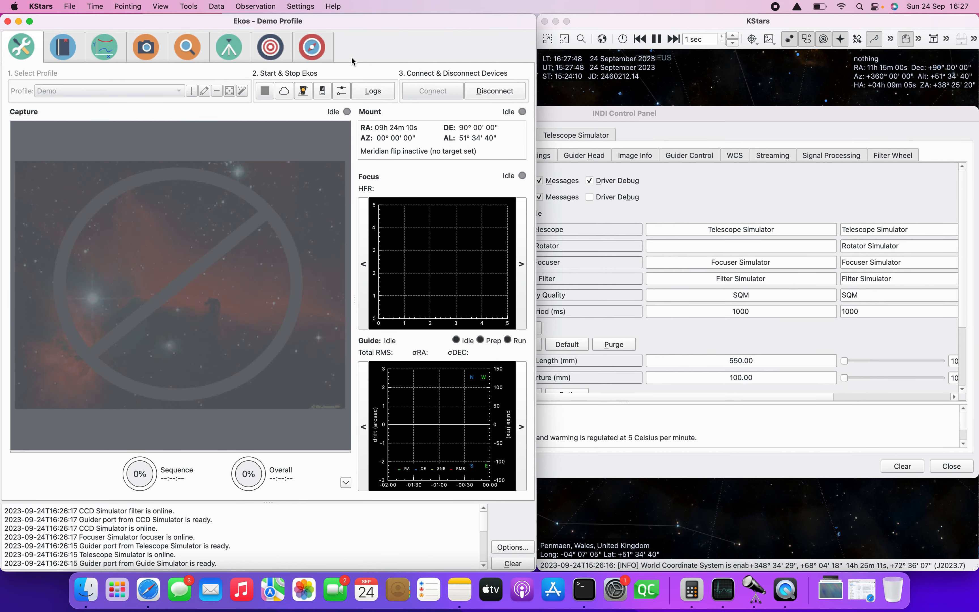
# Open the Focus module, and in Finder locate the autofocus folder of saved focus frames inside the kstars folder.
pyautogui.click(187, 48)
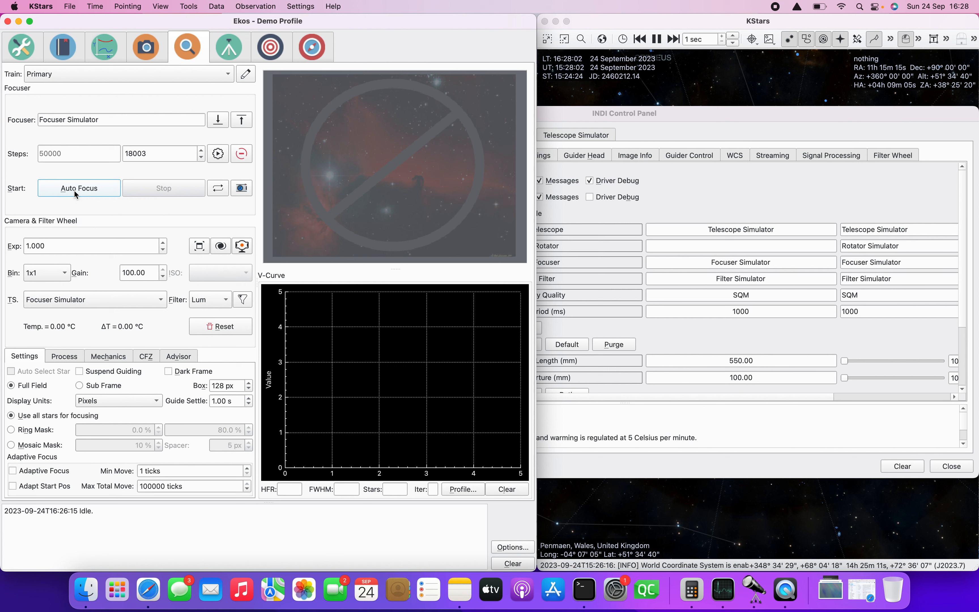
pyautogui.click(90, 605)
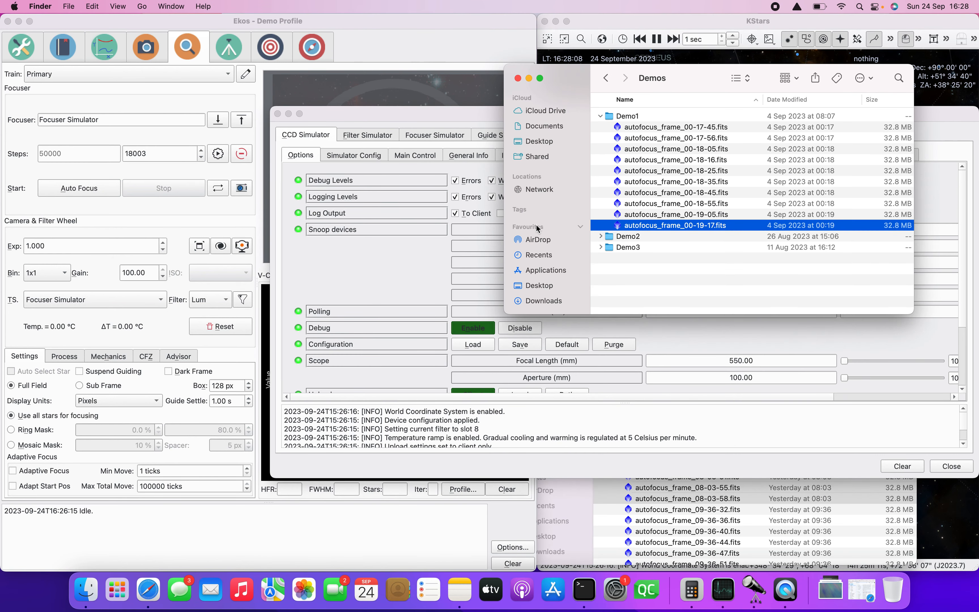
pyautogui.click(631, 522)
pyautogui.scroll(3, 636, 409)
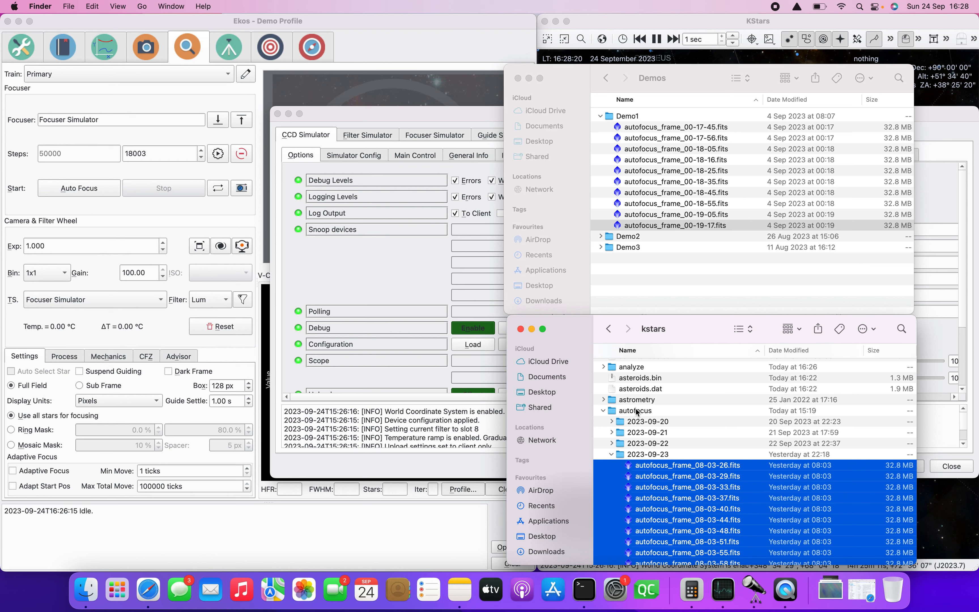
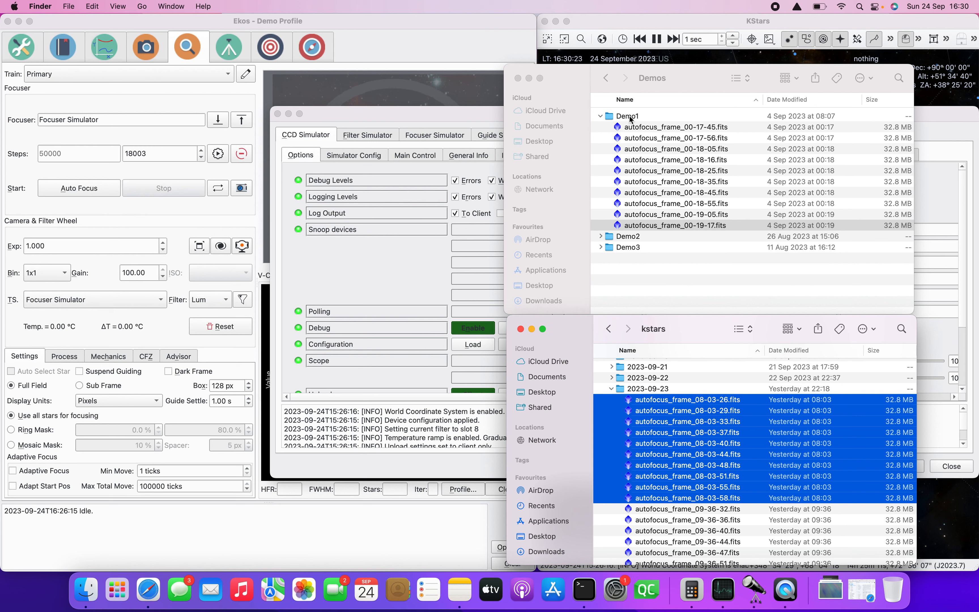
# In the Demos folder, collapse Demo1 and check the autofocus frames stored in Demo3.
pyautogui.click(627, 240)
pyautogui.click(601, 116)
pyautogui.click(601, 139)
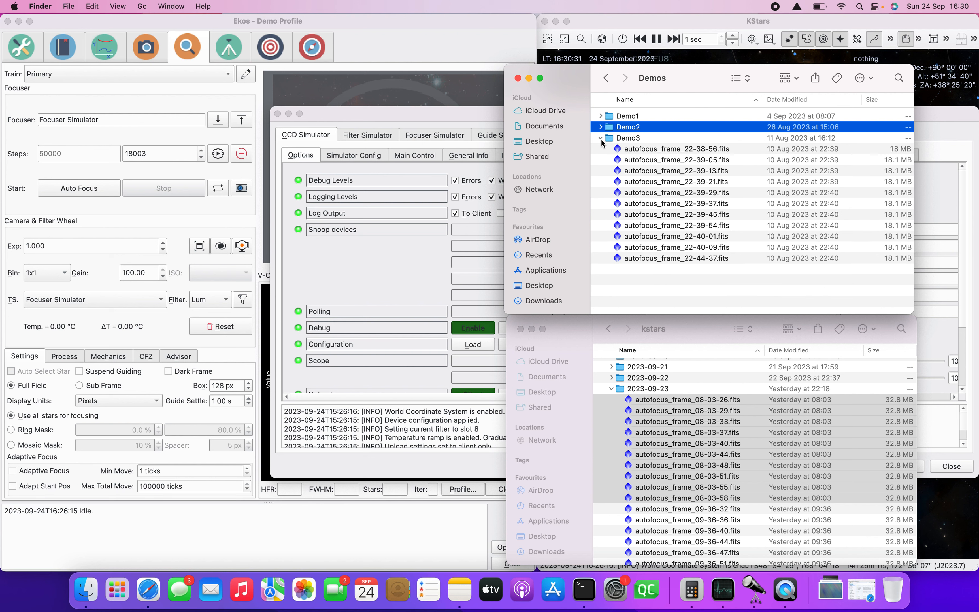
pyautogui.click(601, 139)
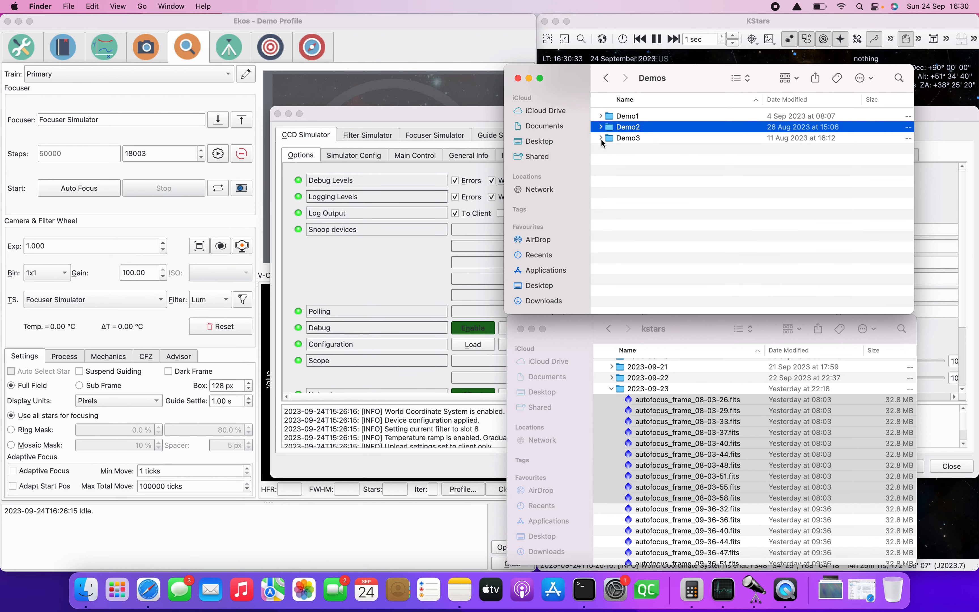
# In the CCD Simulator's simulator configuration, set the image directory location to the demos/demo1 folder inside the home folder.
pyautogui.doubleClick(380, 115)
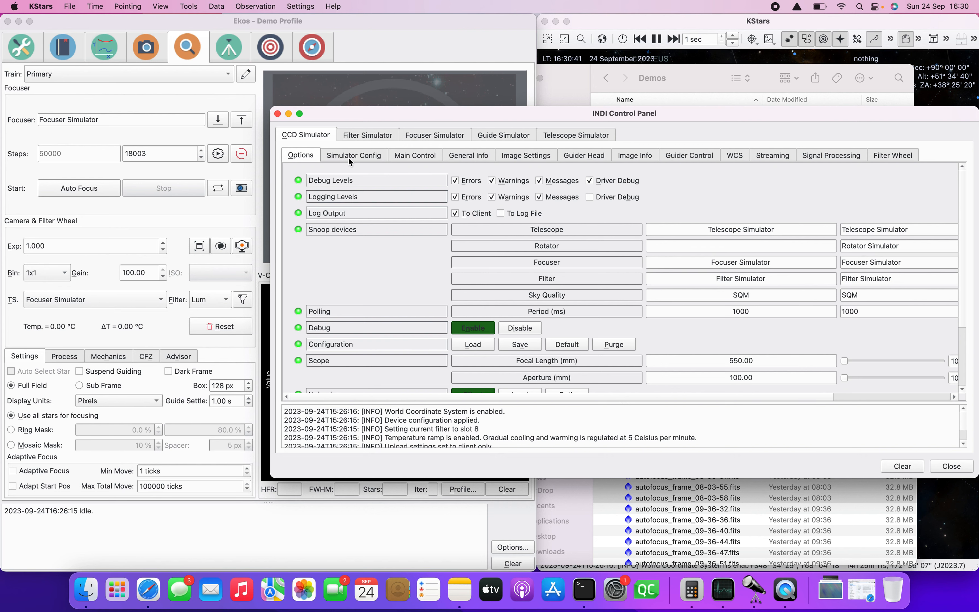
pyautogui.click(350, 157)
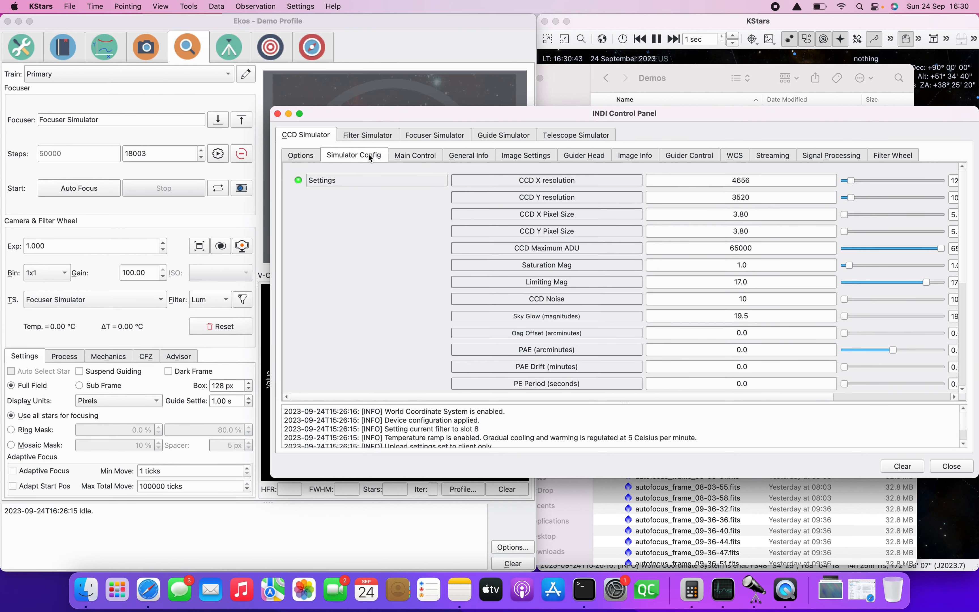
pyautogui.scroll(-10, 395, 261)
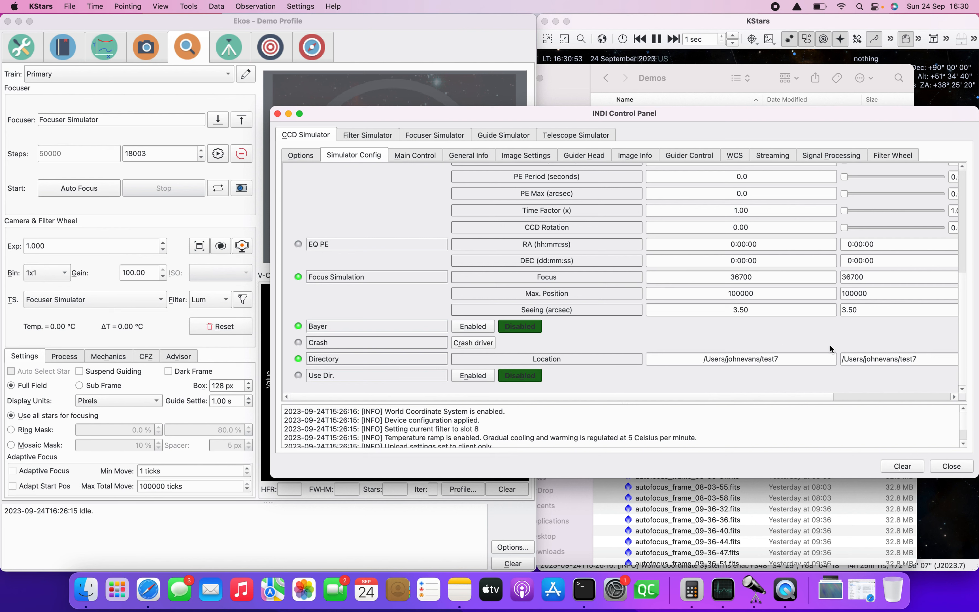
pyautogui.hscroll(5, 839, 347)
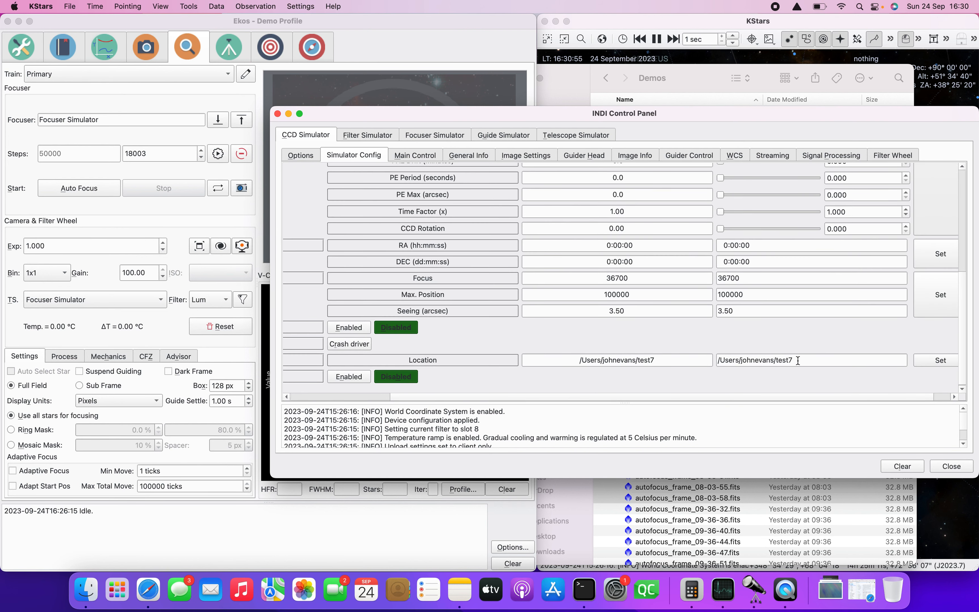
pyautogui.click(797, 360)
pyautogui.press('BackSpace')
pyautogui.press('BackSpace')
pyautogui.press('BackSpace')
pyautogui.press('BackSpace')
pyautogui.press('BackSpace')
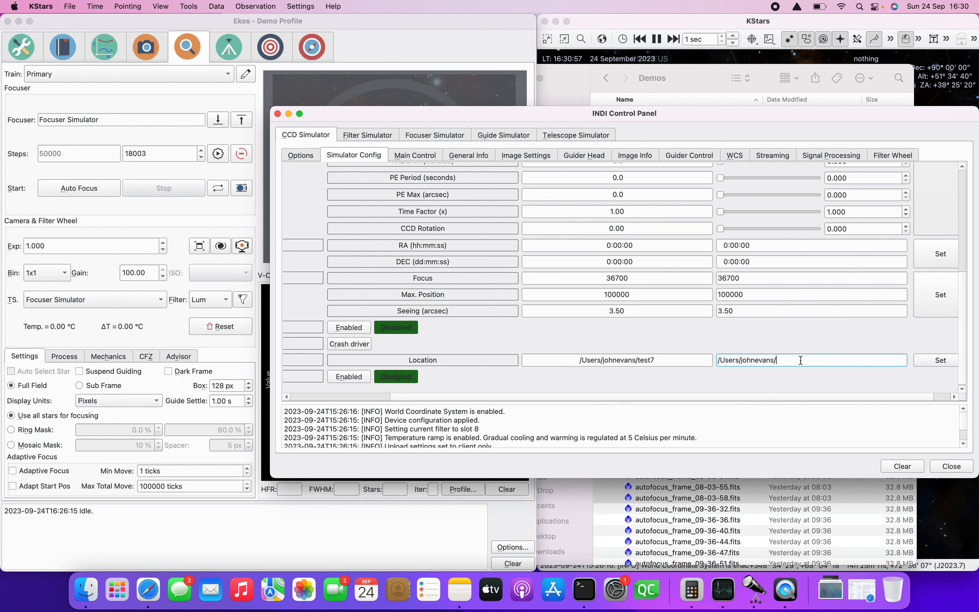
pyautogui.write('demos/demo1')
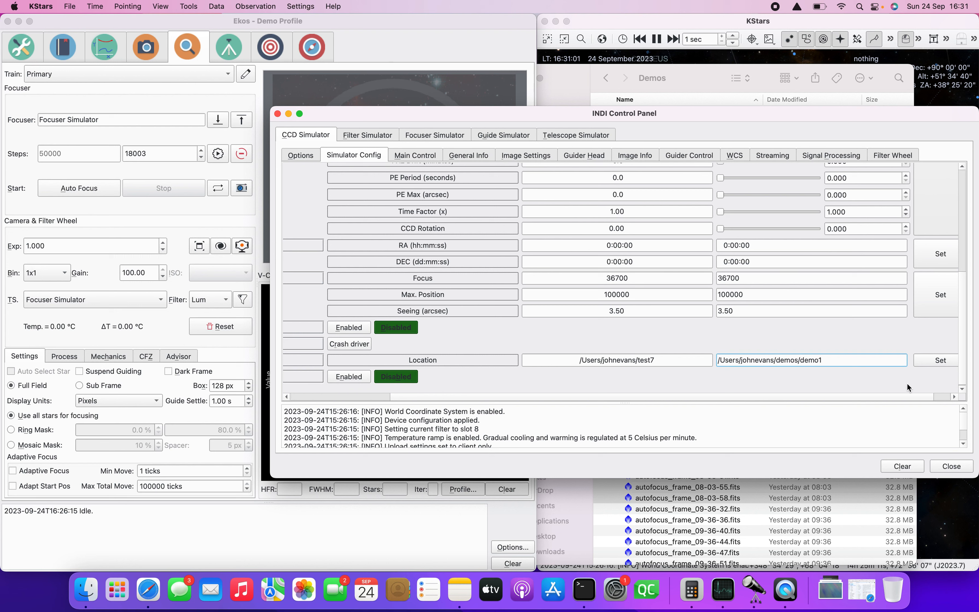
pyautogui.click(936, 361)
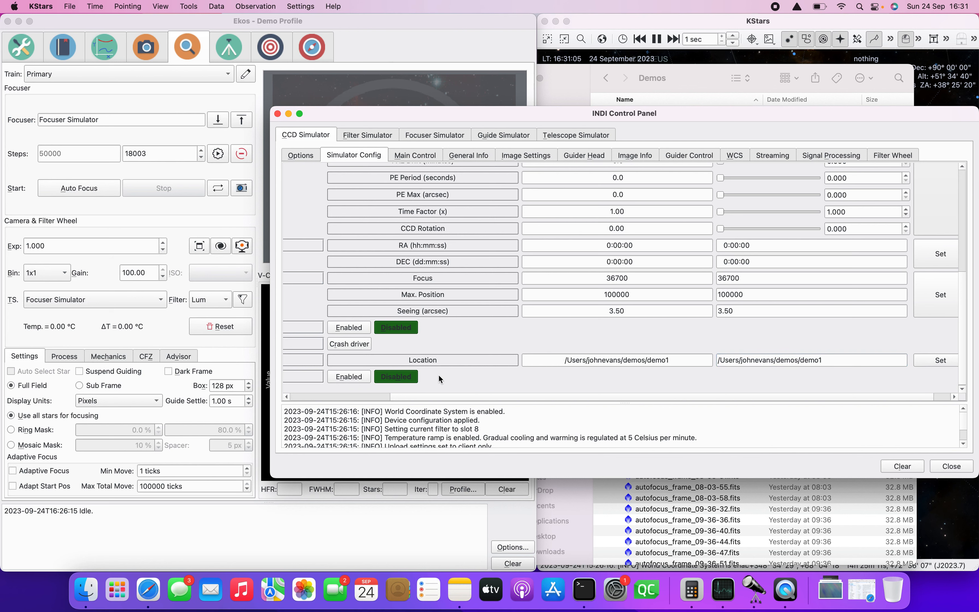
# Enable directory-based images for the CCD Simulator and close the INDI Control Panel.
pyautogui.hscroll(-5, 438, 374)
pyautogui.click(473, 377)
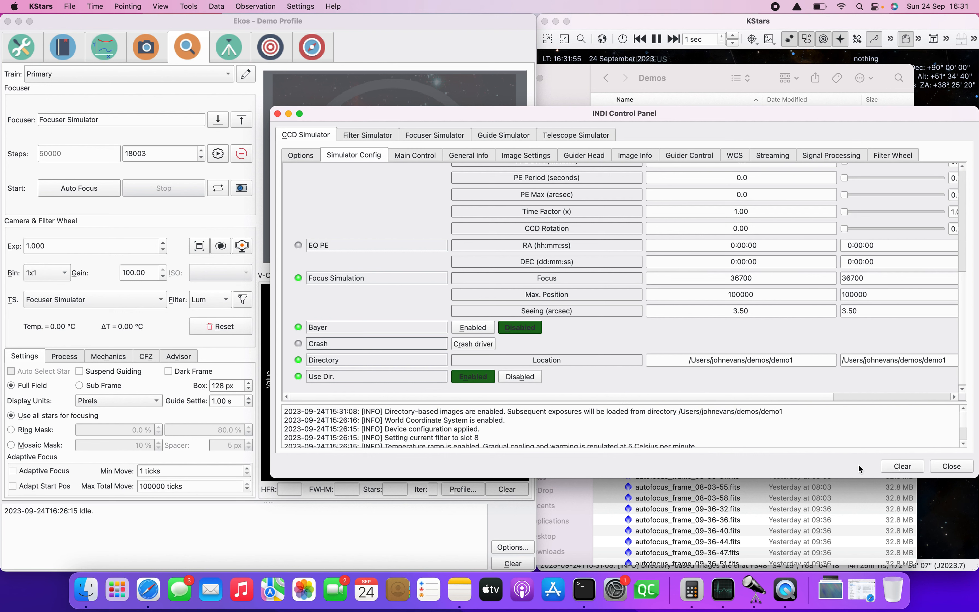
pyautogui.click(937, 468)
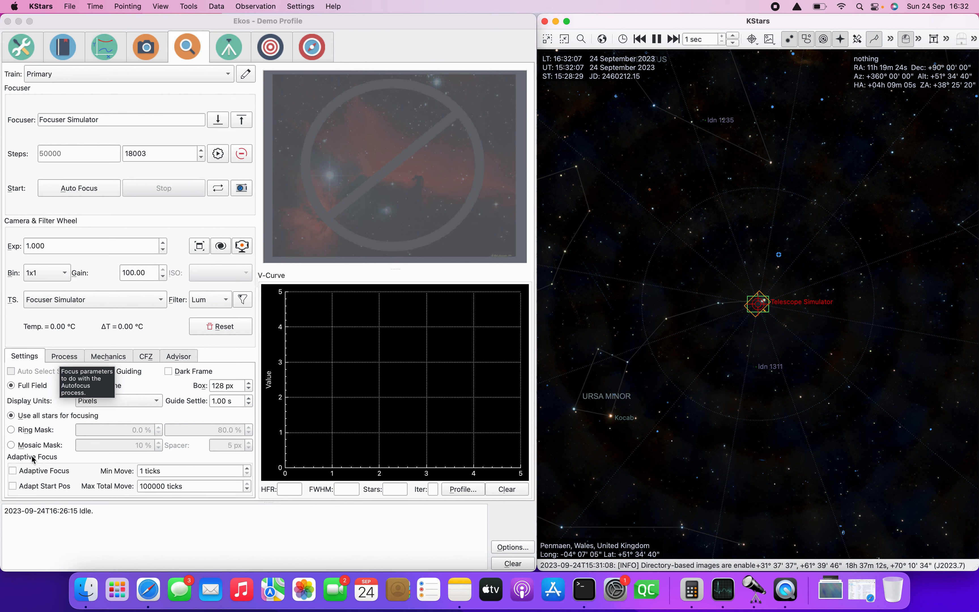
# Open the SEP profile editor from the focus process settings, place it beside the Ekos window and enlarge it.
pyautogui.click(65, 356)
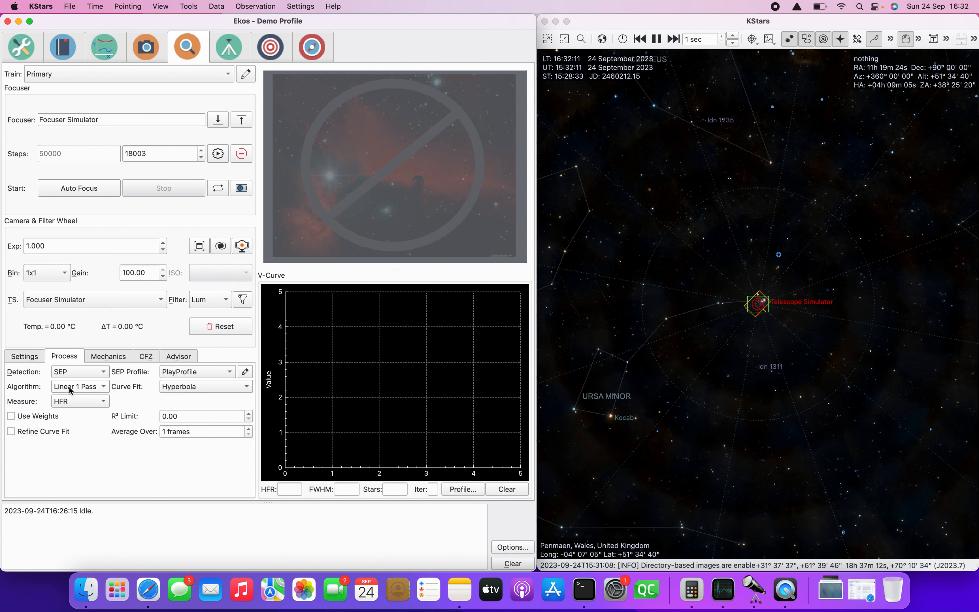
pyautogui.moveTo(81, 372)
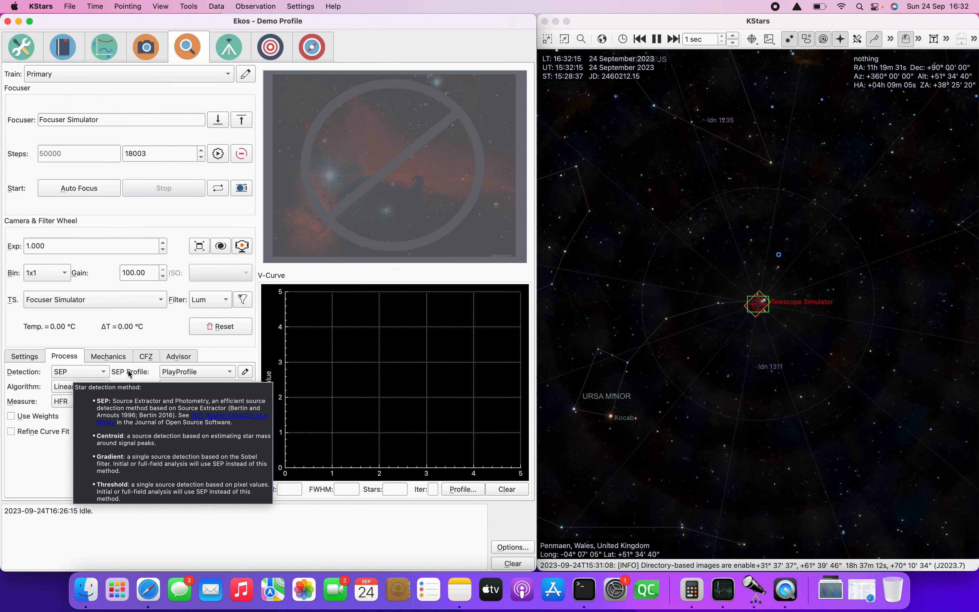
pyautogui.click(245, 372)
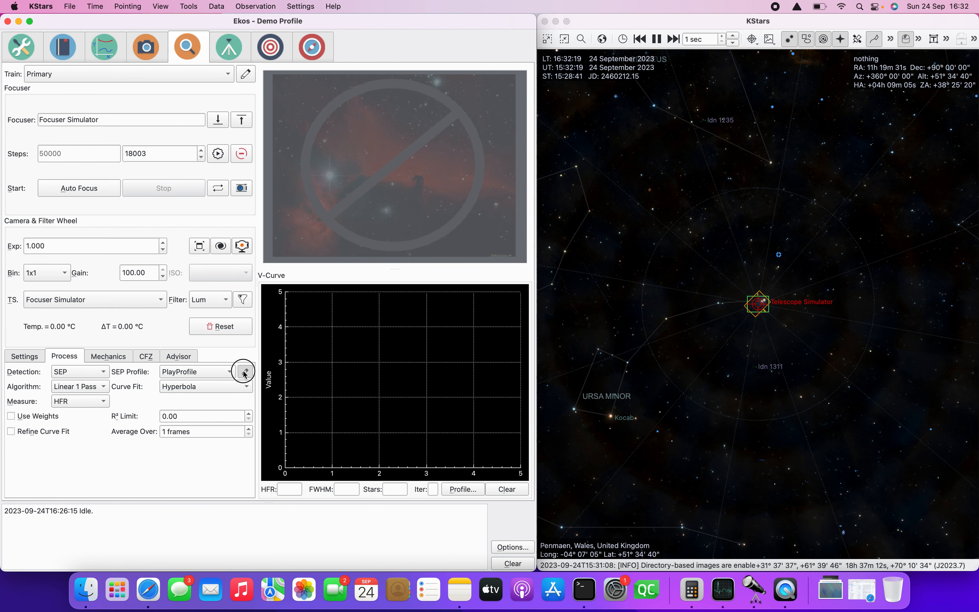
pyautogui.moveTo(294, 159); pyautogui.dragTo(810, 22)
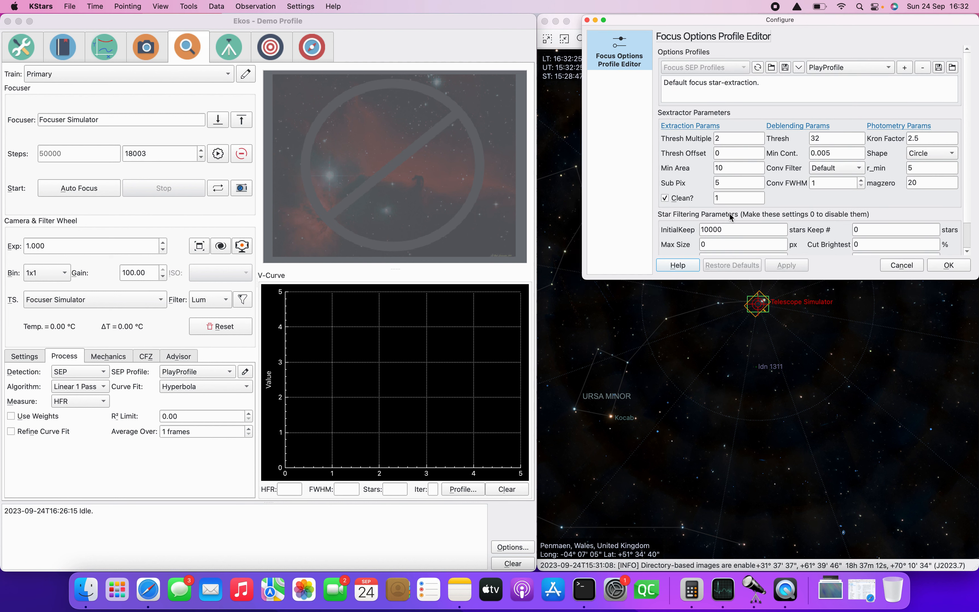
pyautogui.moveTo(775, 282); pyautogui.dragTo(775, 318)
# Review the parameters of the 1-Focus-Default profile for comparison and return to PlayProfile.
pyautogui.click(833, 67)
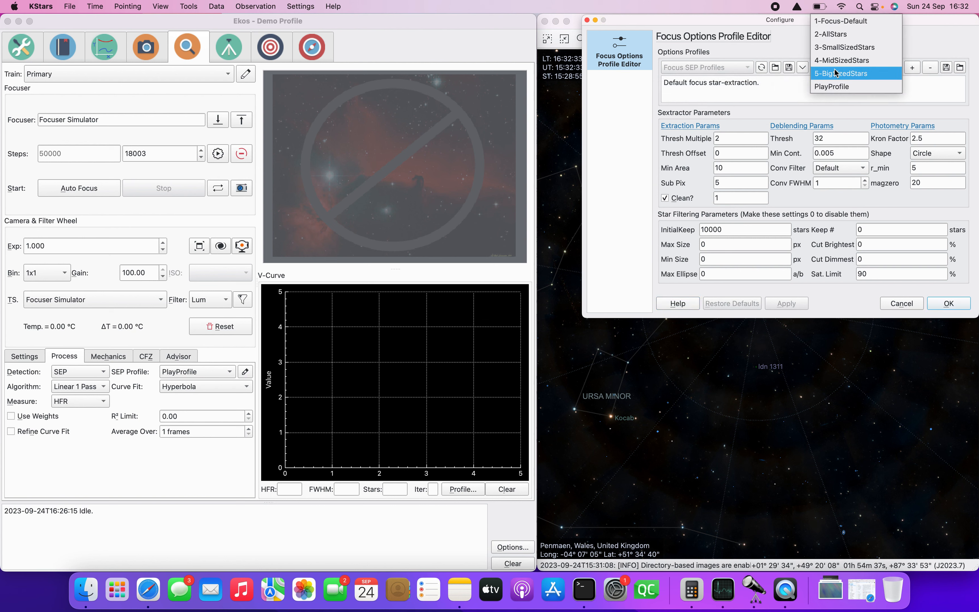
pyautogui.click(842, 23)
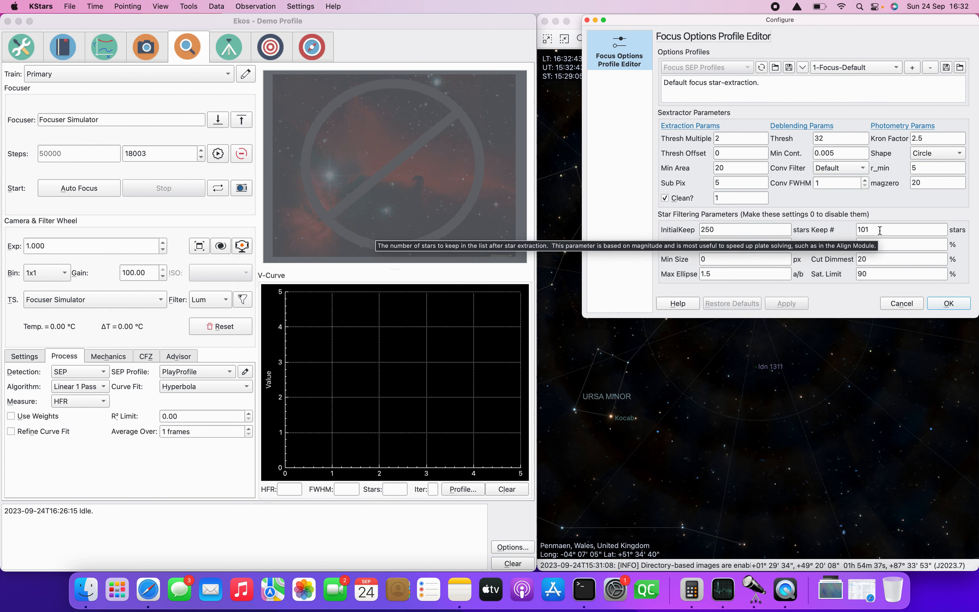
pyautogui.click(854, 66)
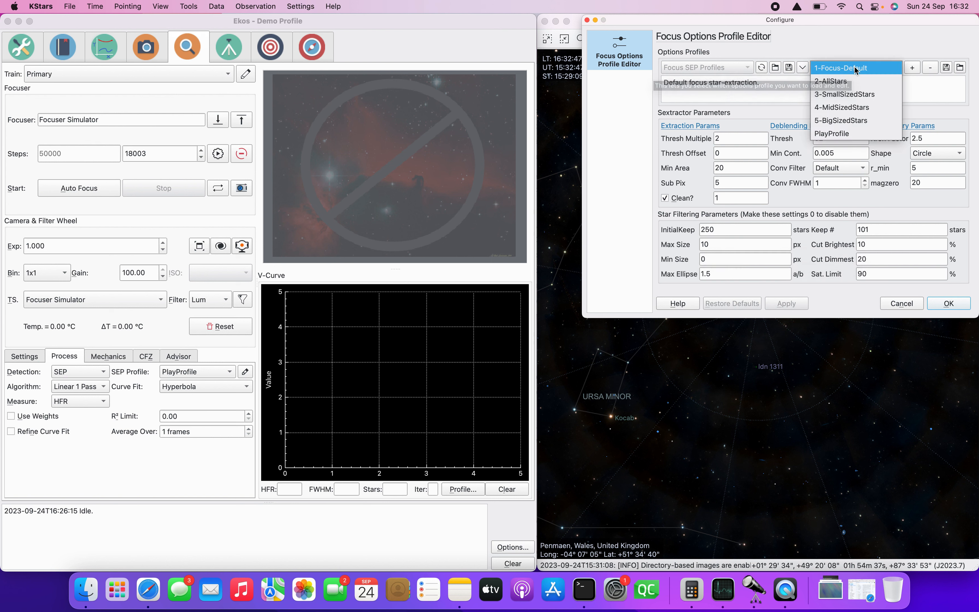
pyautogui.click(846, 133)
# Set PlayProfile's star filters to InitialKeep 250, Keep # 100, Max Size 10 px, Max Ellipse 1.5, Cut Brightest 10% and Cut Dimmest 10%.
pyautogui.click(728, 229)
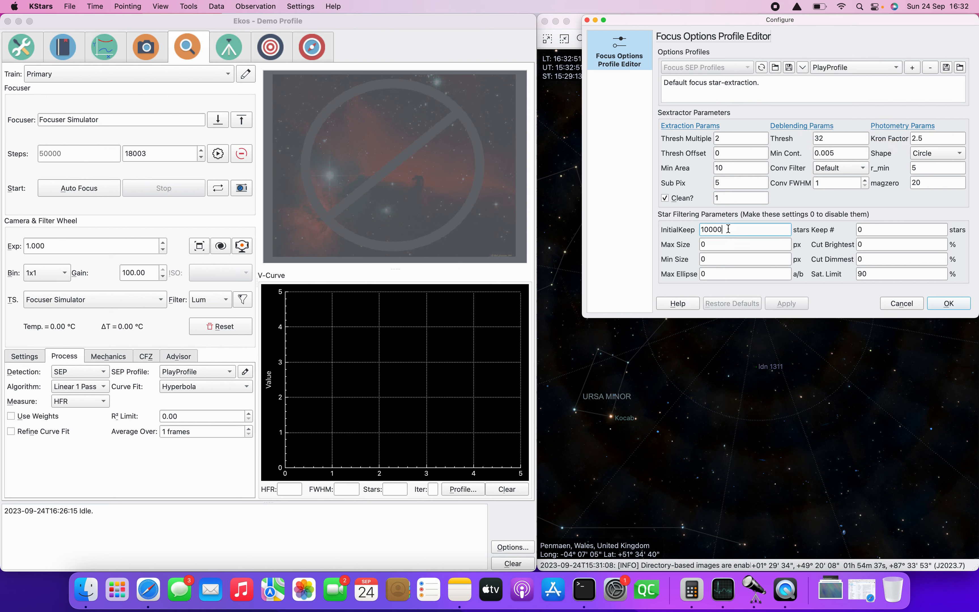
pyautogui.press('BackSpace')
pyautogui.press('BackSpace')
pyautogui.press('BackSpace')
pyautogui.press('BackSpace')
pyautogui.press('BackSpace')
pyautogui.write('250')
pyautogui.press('Tab')
pyautogui.doubleClick(722, 244)
pyautogui.write('10')
pyautogui.doubleClick(722, 274)
pyautogui.write('1.5')
# Set PlayProfile's minimum extraction area to 20 and apply the profile changes.
pyautogui.doubleClick(729, 167)
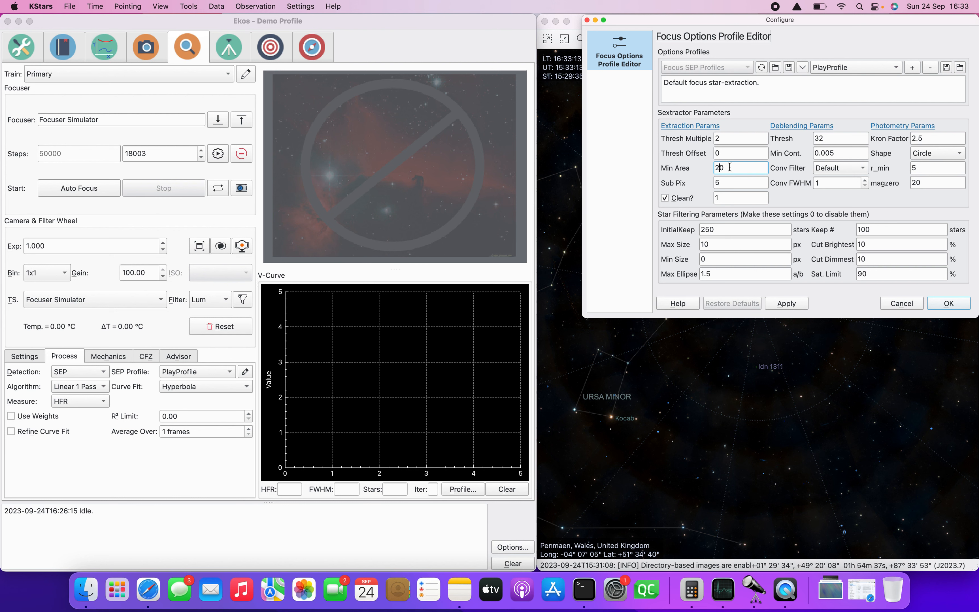
pyautogui.write('20')
pyautogui.press('Tab')
pyautogui.click(785, 303)
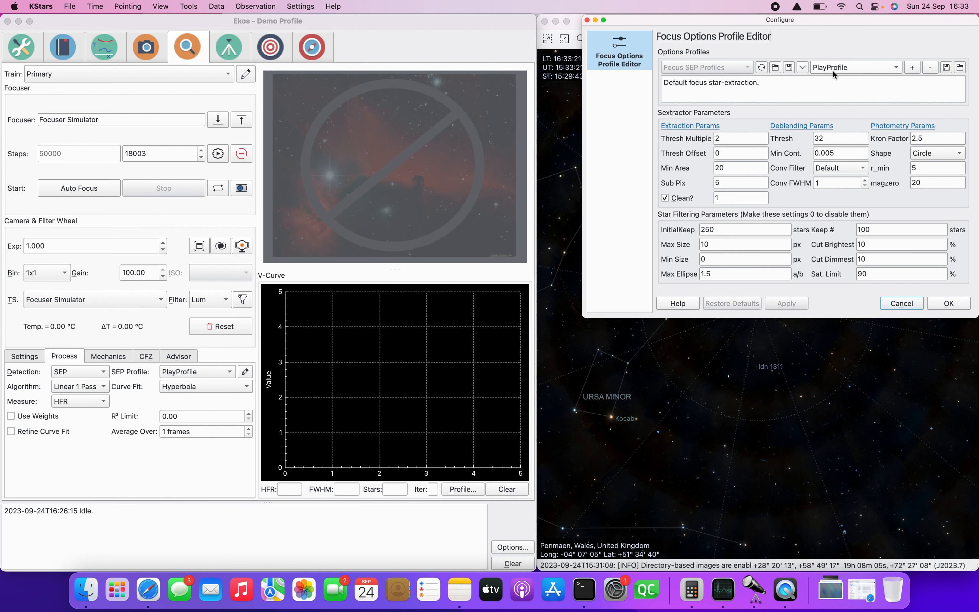
# Review the walk type and number of steps in the focus mechanics settings and return to the process settings.
pyautogui.click(108, 356)
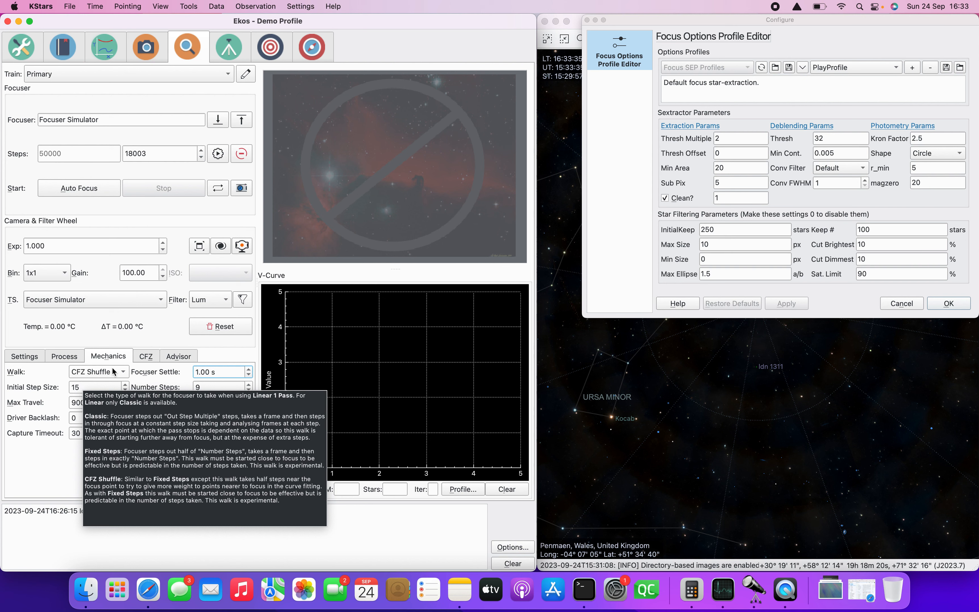
pyautogui.click(220, 387)
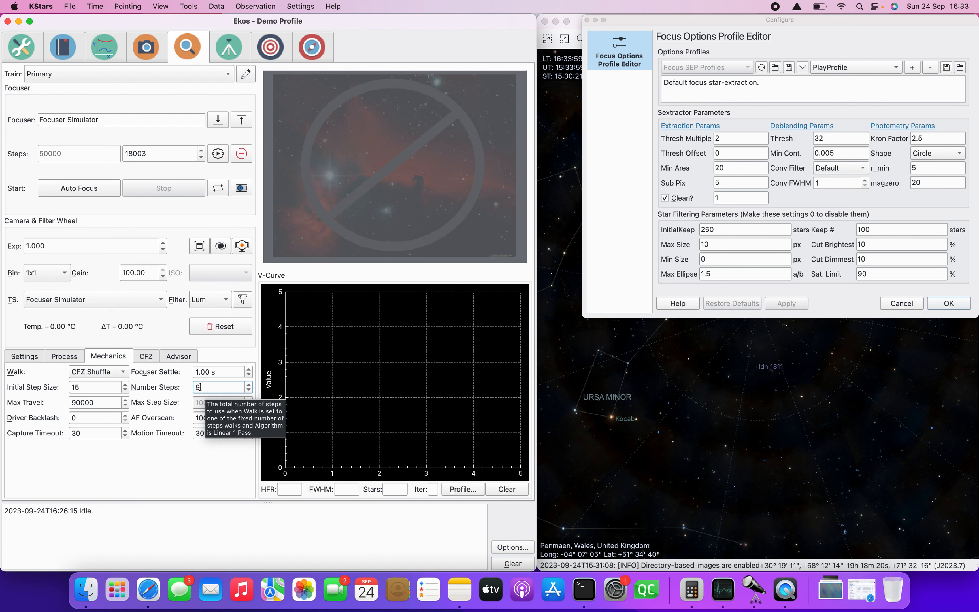
pyautogui.click(58, 357)
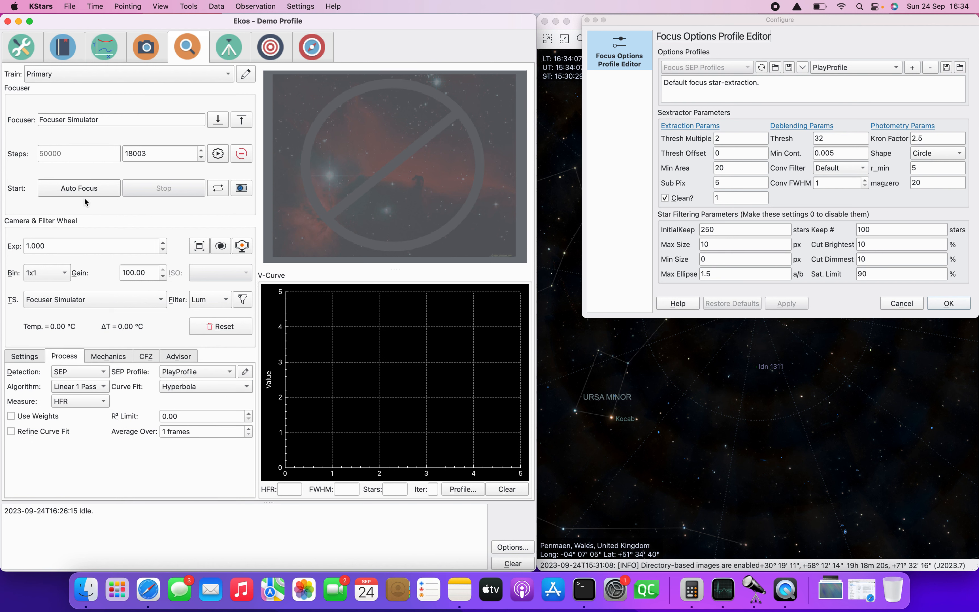
# Move the focuser to position 18000 and run Auto Focus.
pyautogui.click(168, 154)
pyautogui.press('BackSpace')
pyautogui.write('0')
pyautogui.click(220, 154)
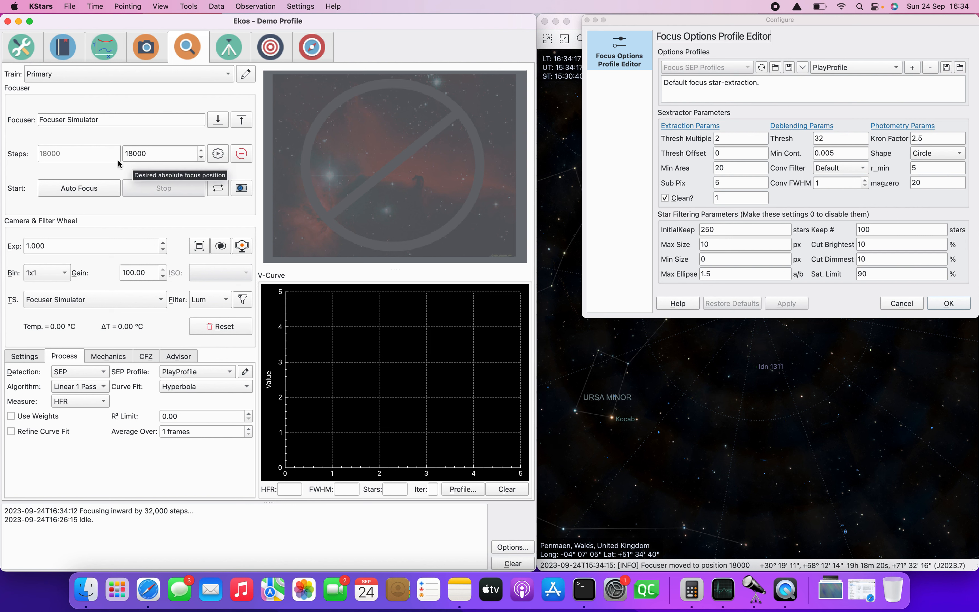
pyautogui.click(74, 191)
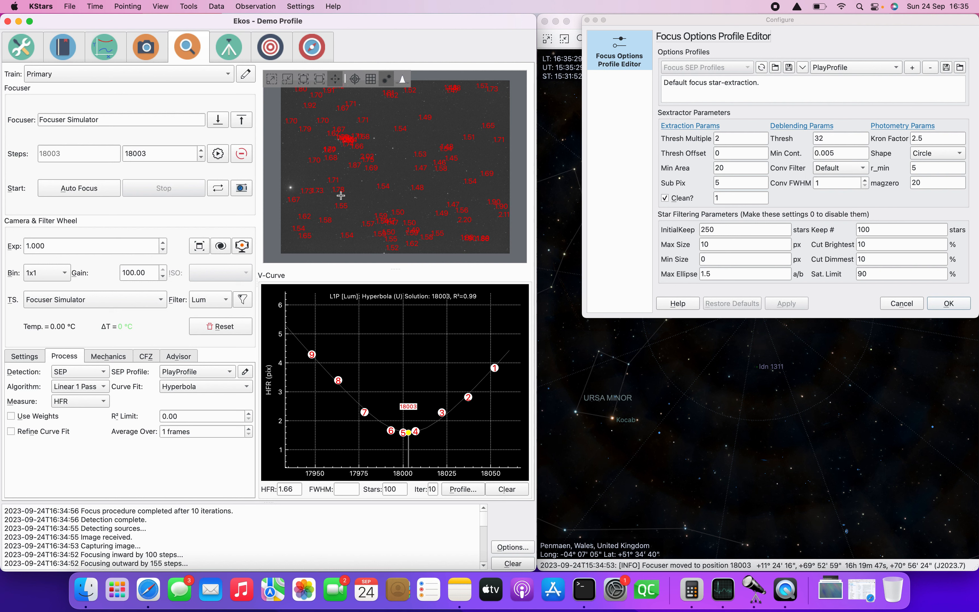
# Zoom into the focus image and examine along its height which stars were detected and their HFR labels.
pyautogui.click(270, 79)
pyautogui.click(270, 80)
pyautogui.click(270, 80)
pyautogui.click(270, 80)
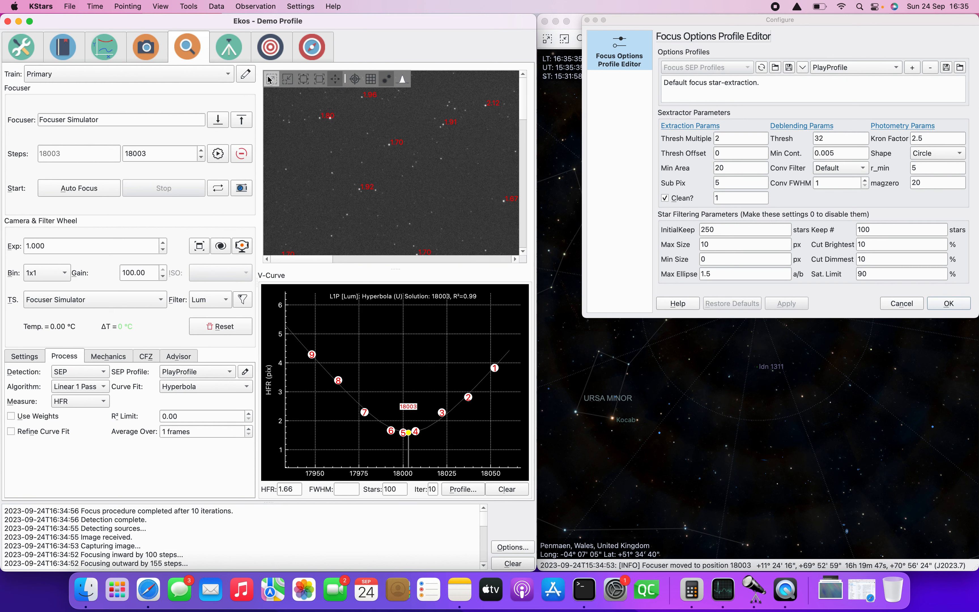
pyautogui.click(270, 80)
pyautogui.click(270, 79)
pyautogui.click(269, 80)
pyautogui.click(270, 79)
pyautogui.click(270, 79)
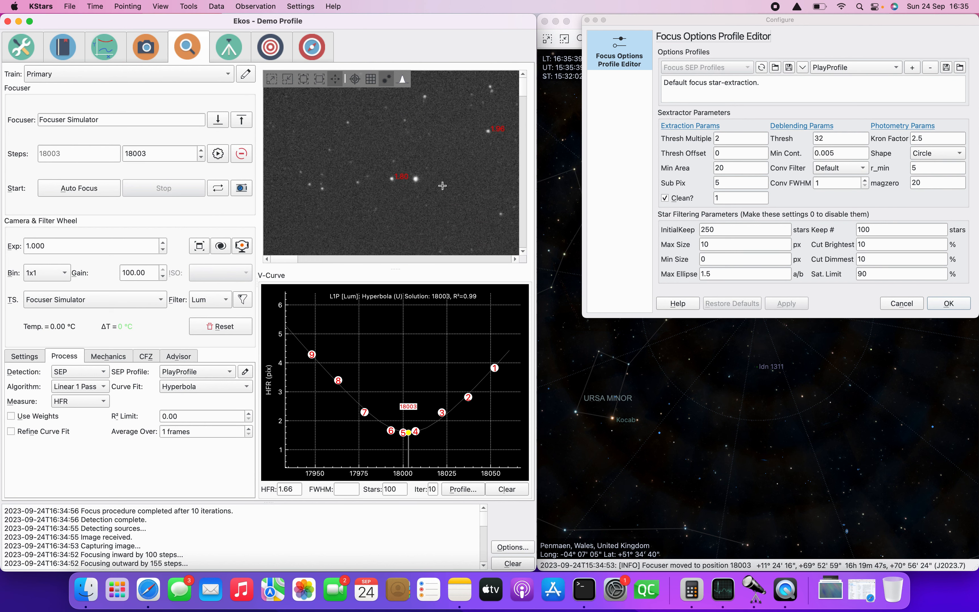
pyautogui.moveTo(523, 92); pyautogui.dragTo(522, 113)
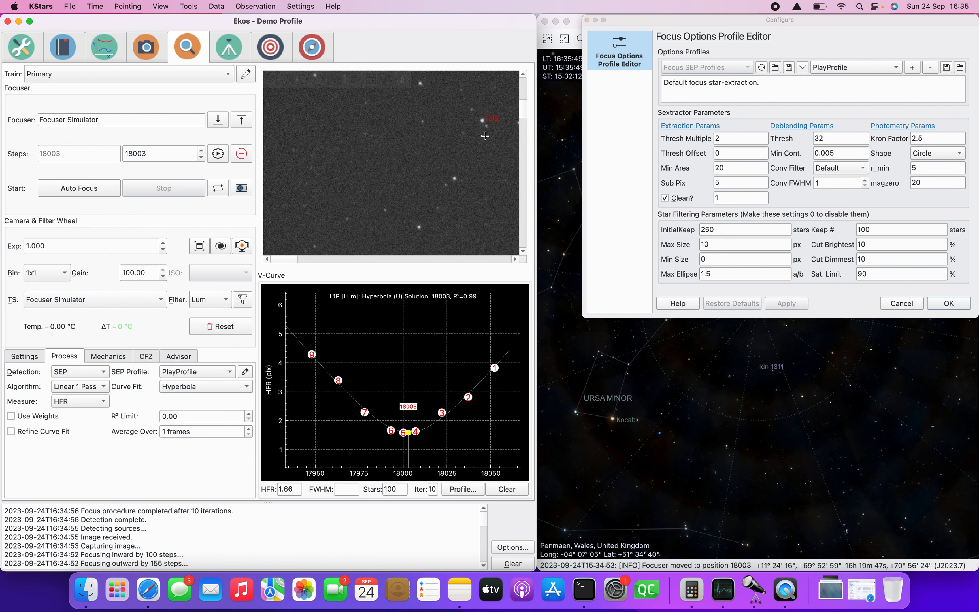
pyautogui.click(525, 118)
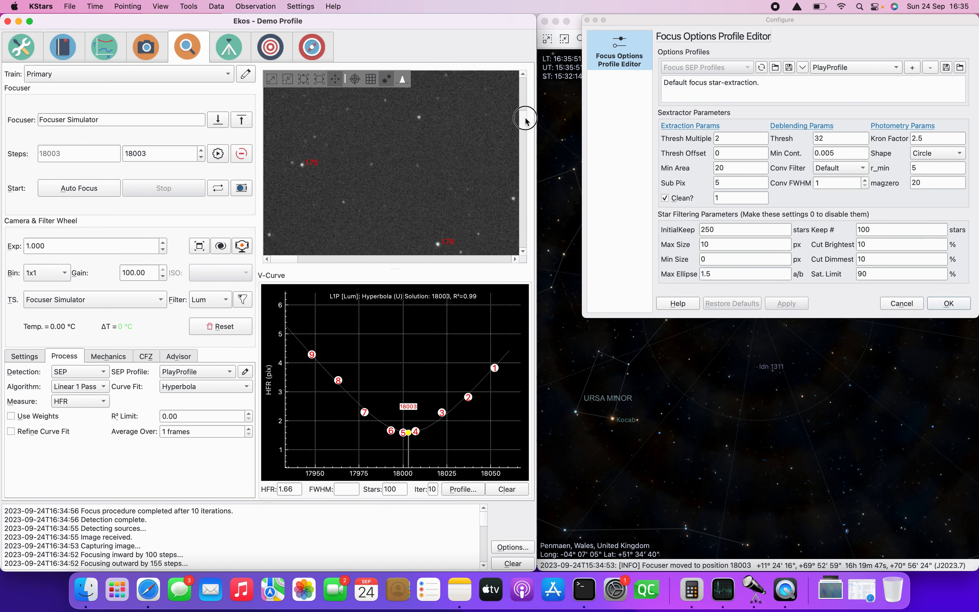
pyautogui.moveTo(525, 118); pyautogui.dragTo(531, 186)
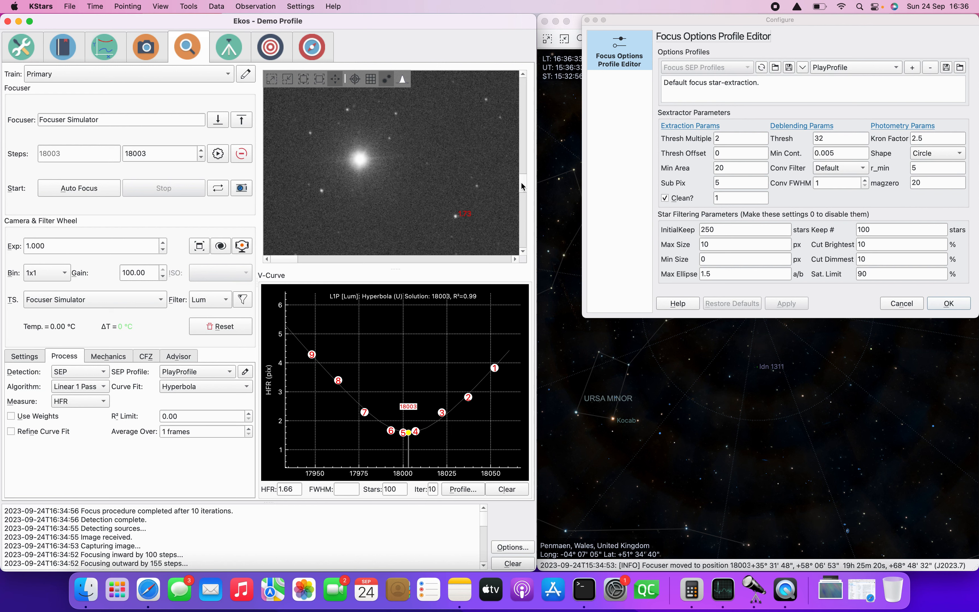
pyautogui.moveTo(521, 186); pyautogui.dragTo(521, 243)
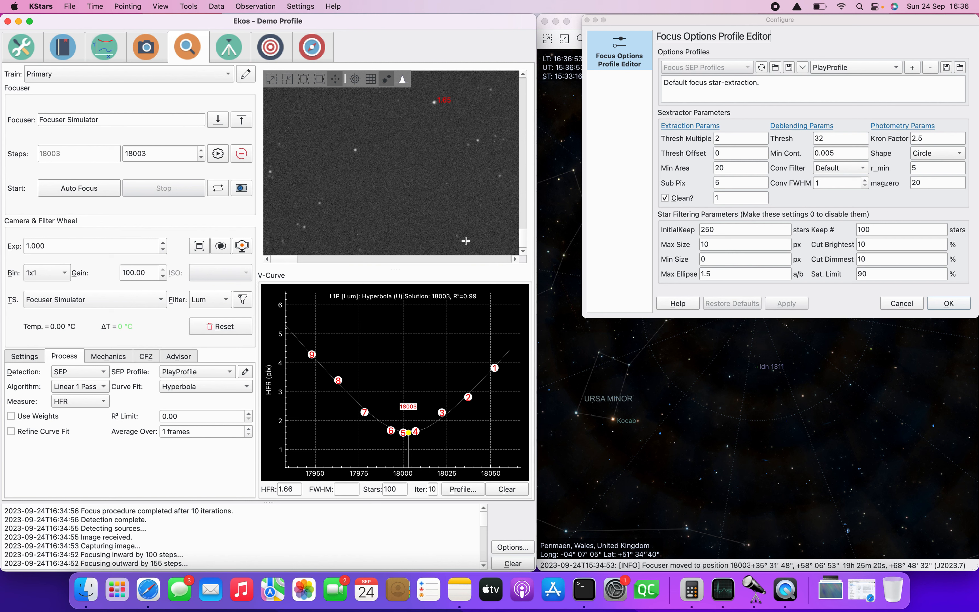
# Try the Ring Mask option for star selection and switch back to using all stars for focusing.
pyautogui.click(25, 356)
pyautogui.click(11, 429)
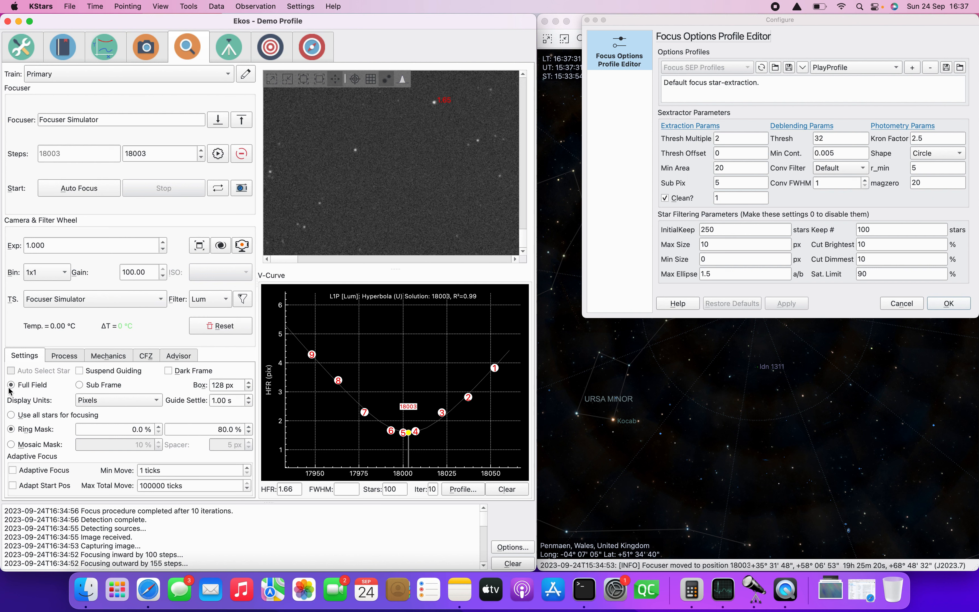
pyautogui.click(11, 415)
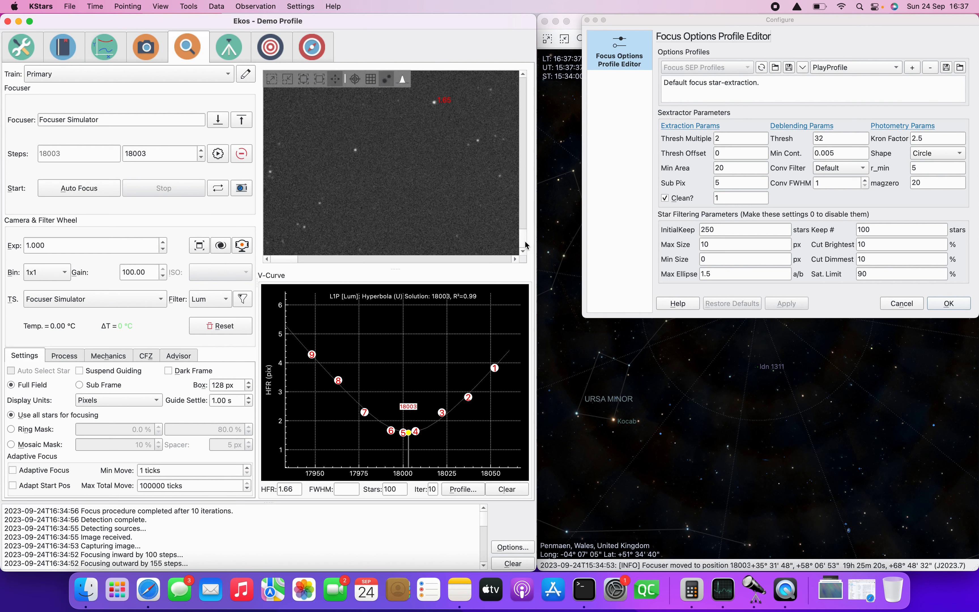
# Set the profile's star filtering to an InitialKeep of 10000 stars and a Keep # of 0.
pyautogui.moveTo(526, 244); pyautogui.dragTo(520, 197)
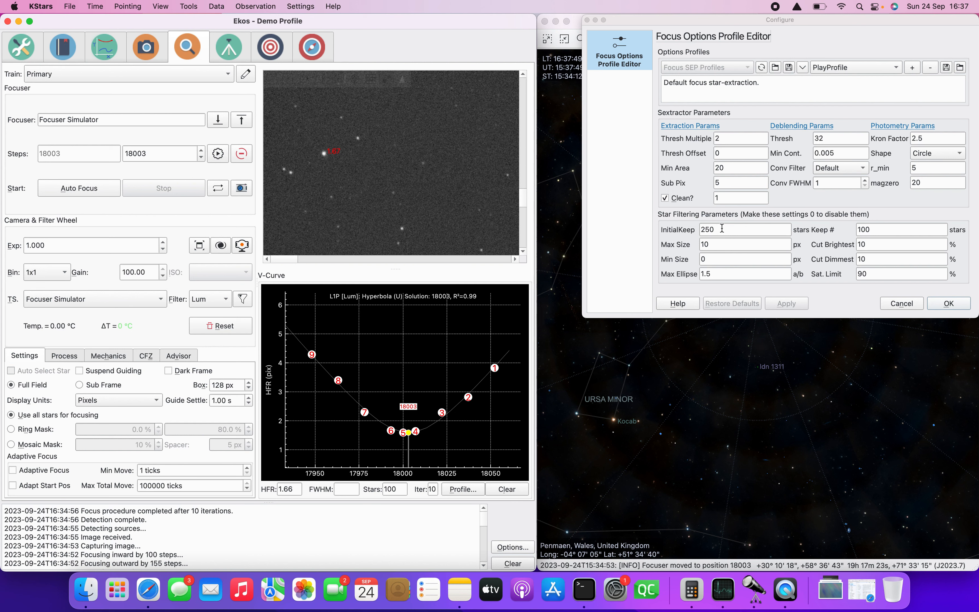
pyautogui.click(883, 230)
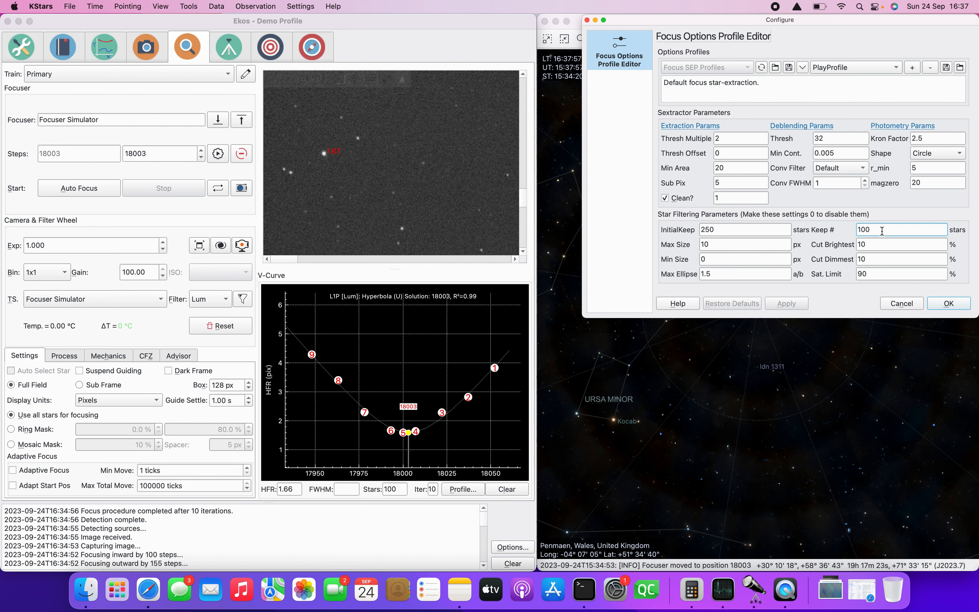
pyautogui.moveTo(872, 231); pyautogui.dragTo(810, 234)
pyautogui.press('BackSpace')
pyautogui.write('0')
pyautogui.moveTo(724, 231); pyautogui.dragTo(663, 234)
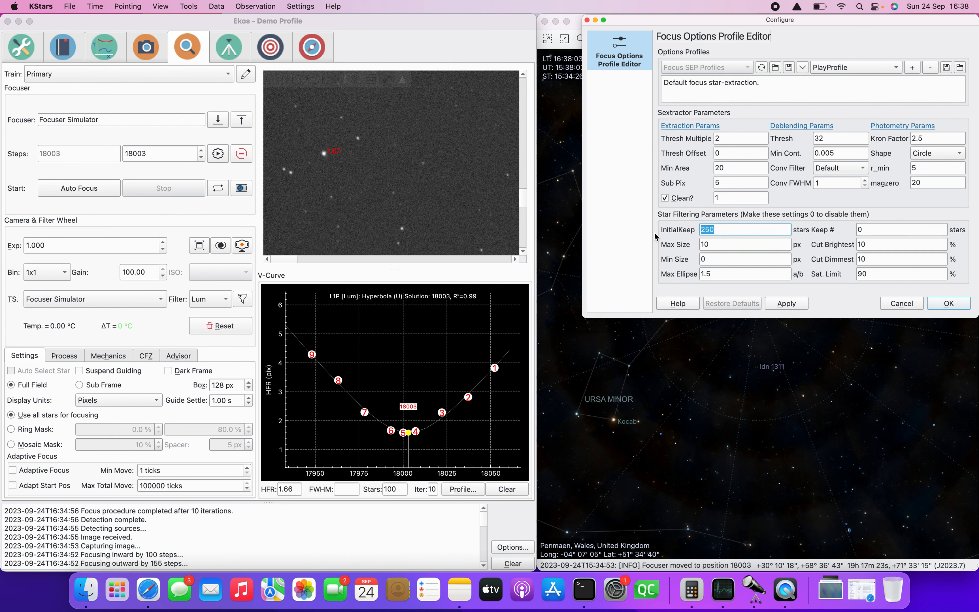
pyautogui.write('10000')
# Disable the Cut Brightest and Cut Dimmest star filters by setting both to 0%.
pyautogui.doubleClick(869, 247)
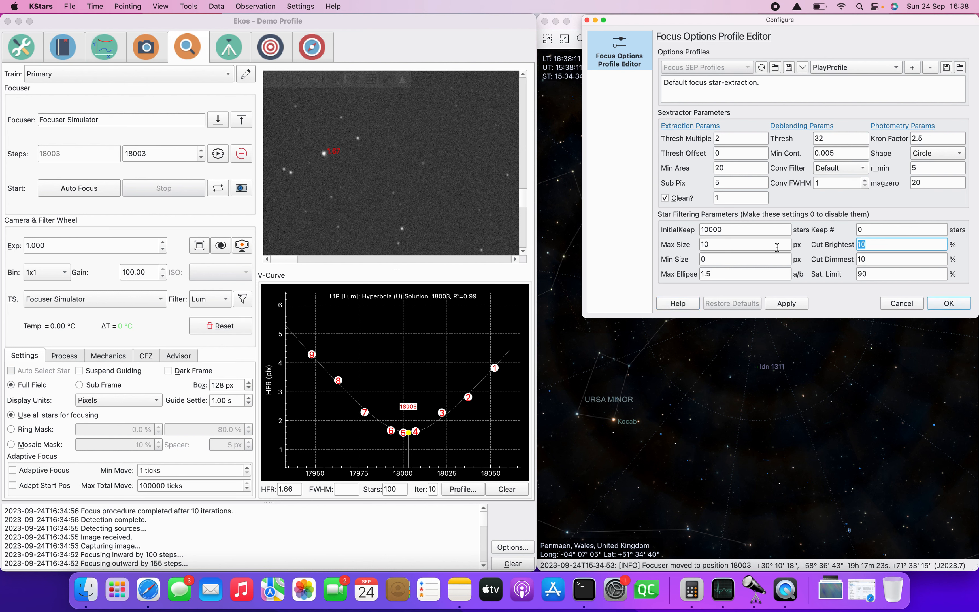
pyautogui.write('0')
pyautogui.click(865, 260)
pyautogui.doubleClick(864, 260)
pyautogui.write('0')
pyautogui.press('Tab')
# Set the star filter's Max Size to 0 px.
pyautogui.click(729, 248)
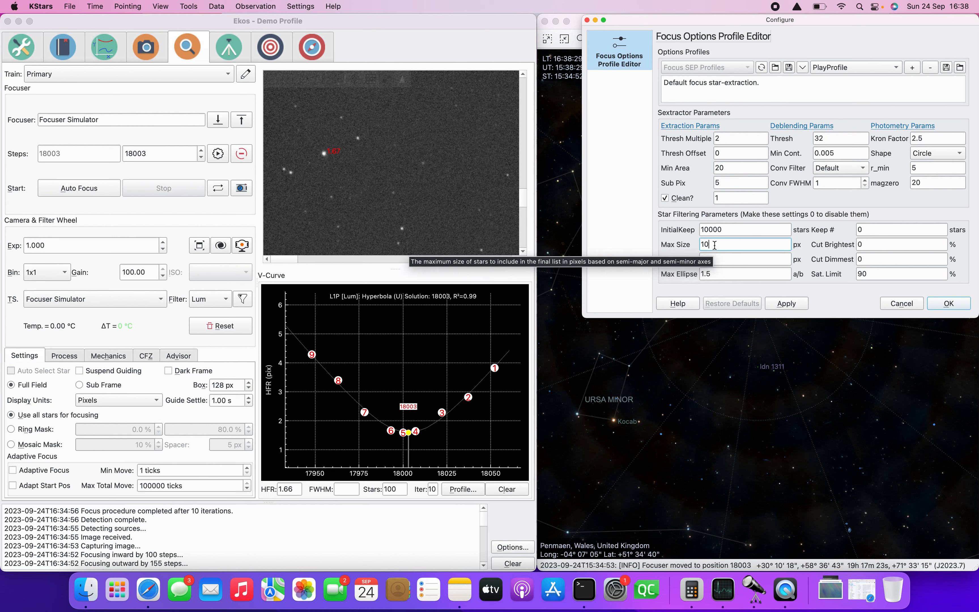
pyautogui.press('BackSpace')
pyautogui.press('BackSpace')
pyautogui.write('0')
pyautogui.press('Tab')
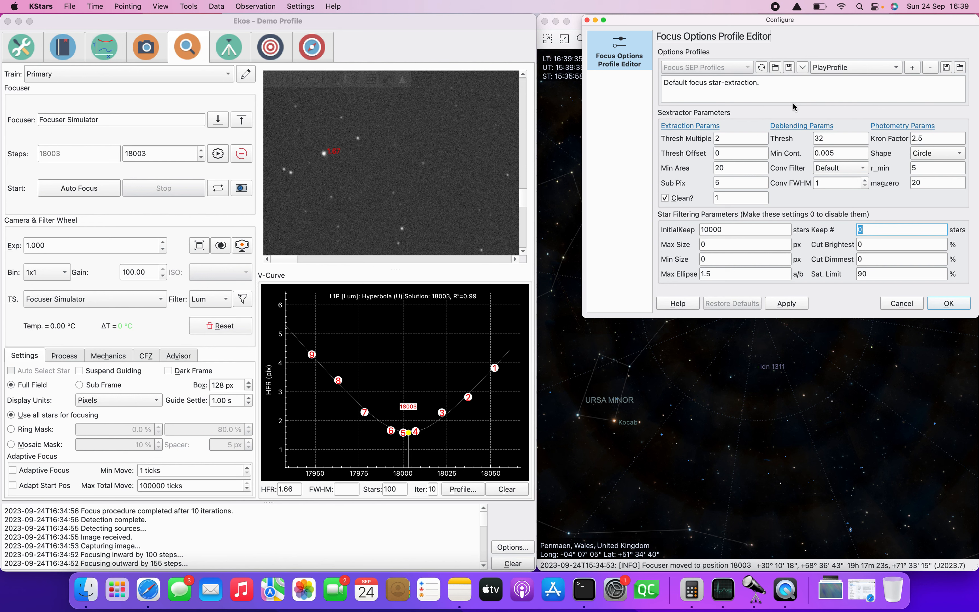
# Zoom the focus image to pixel level and examine a star against the background noise.
pyautogui.click(272, 80)
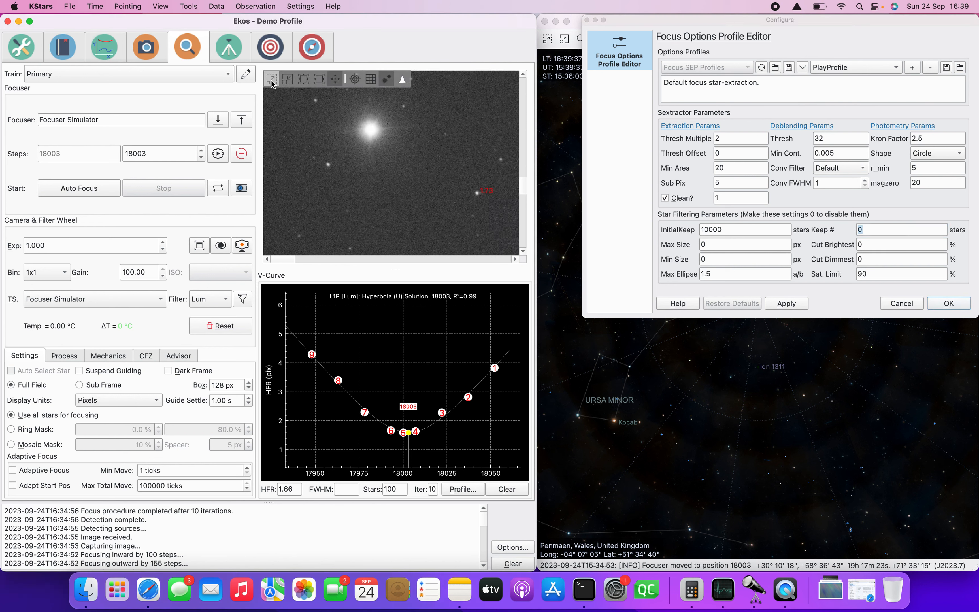
pyautogui.click(272, 81)
pyautogui.click(271, 81)
pyautogui.click(272, 81)
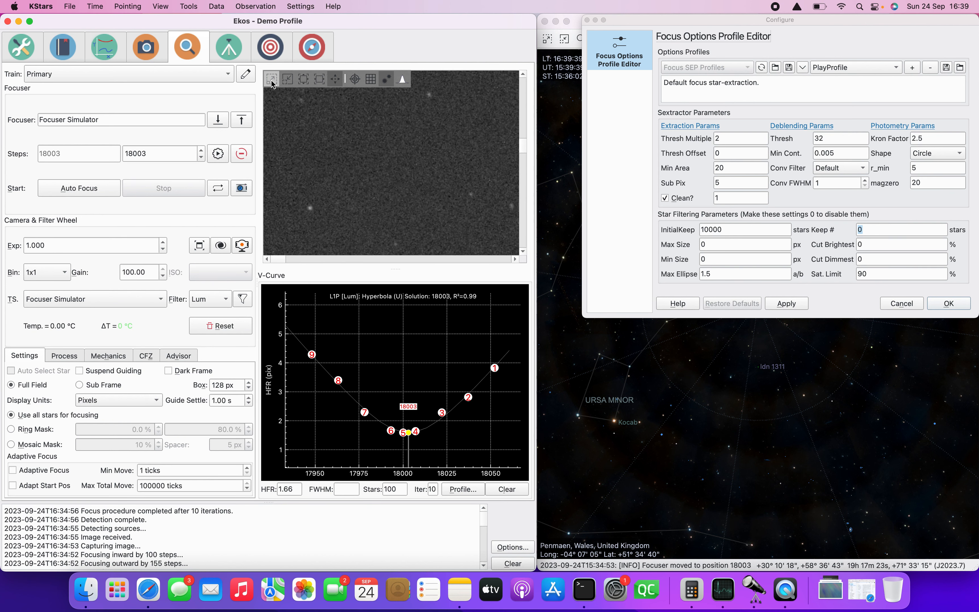
pyautogui.click(272, 81)
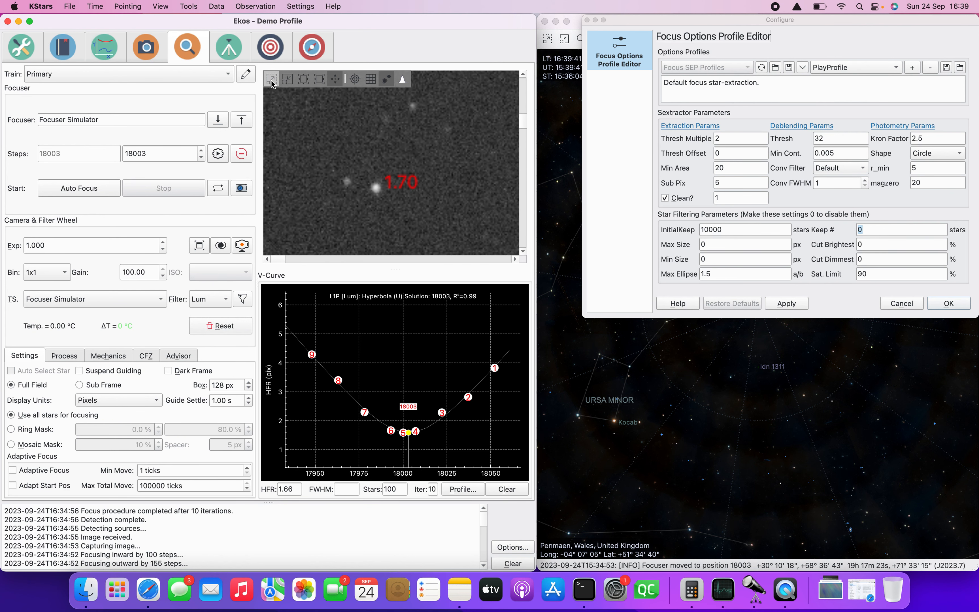
pyautogui.click(272, 81)
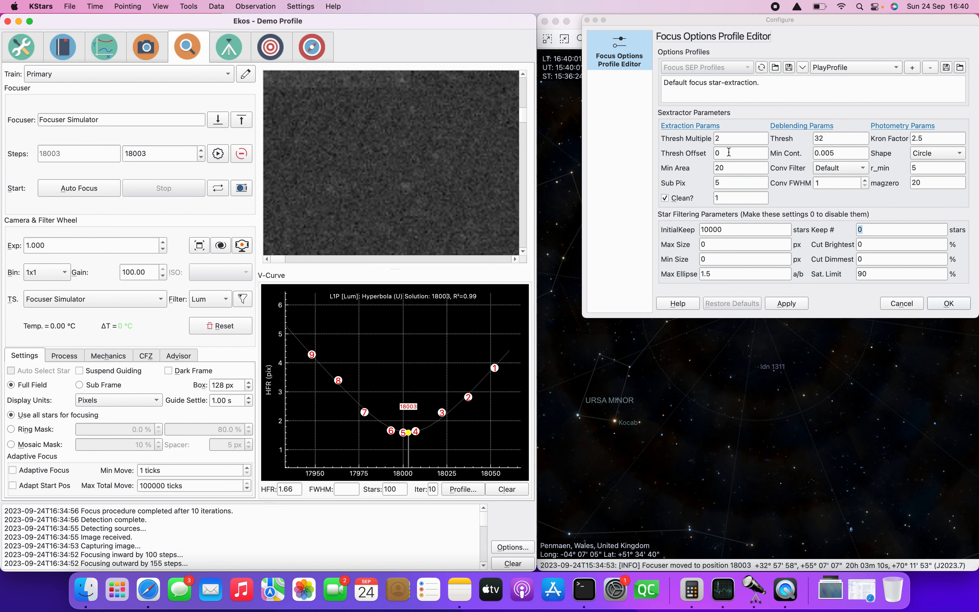
# Set the extraction Thresh Multiple to 2.5 and the Min Area to 25.
pyautogui.click(728, 139)
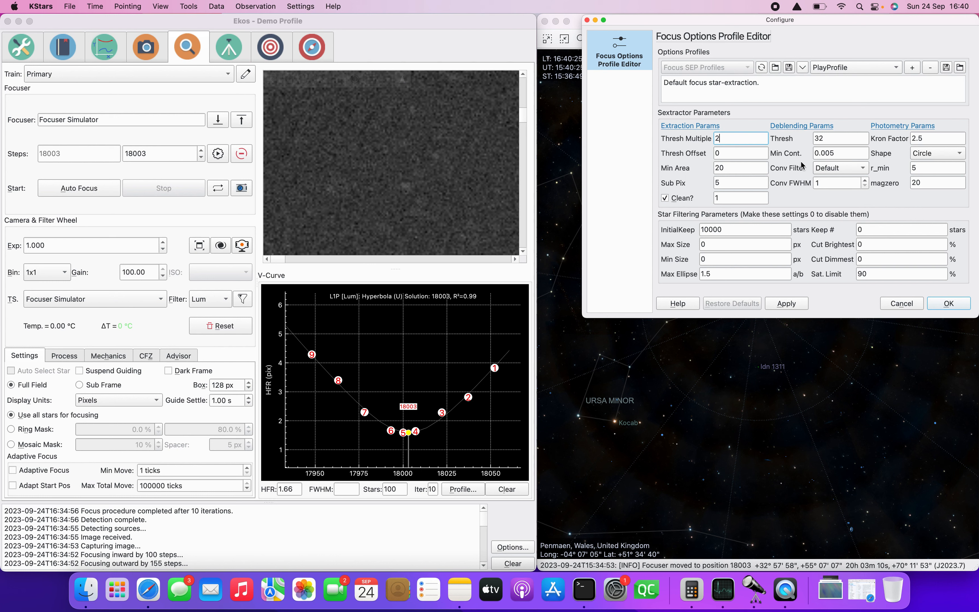
pyautogui.click(731, 138)
pyautogui.write('.5')
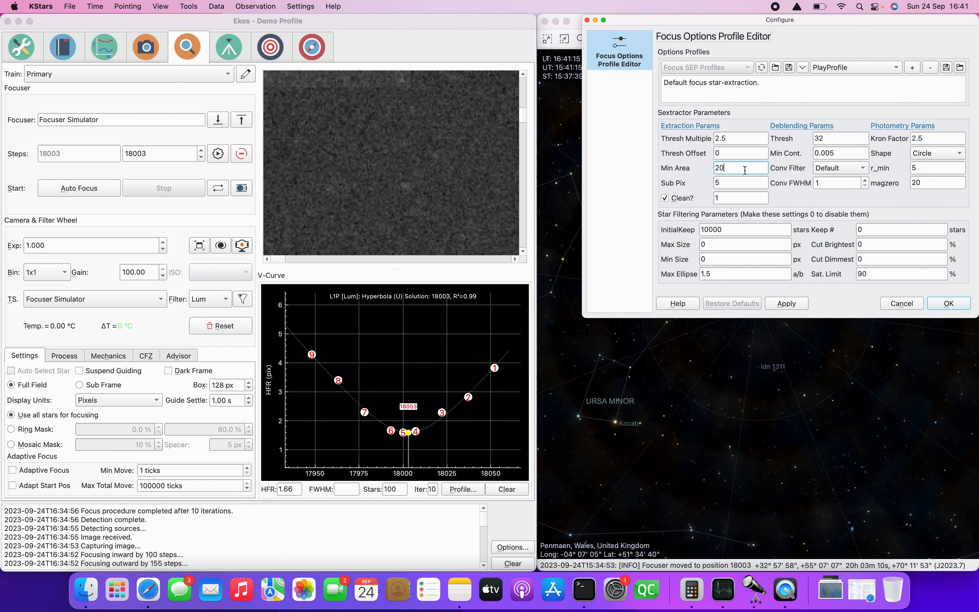
pyautogui.click(727, 173)
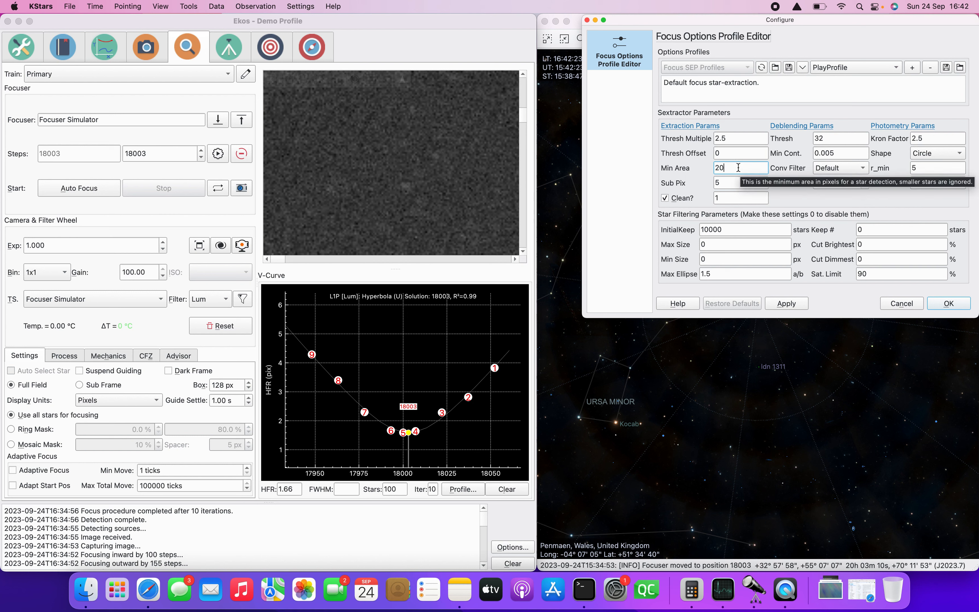
pyautogui.press('BackSpace')
pyautogui.write('5')
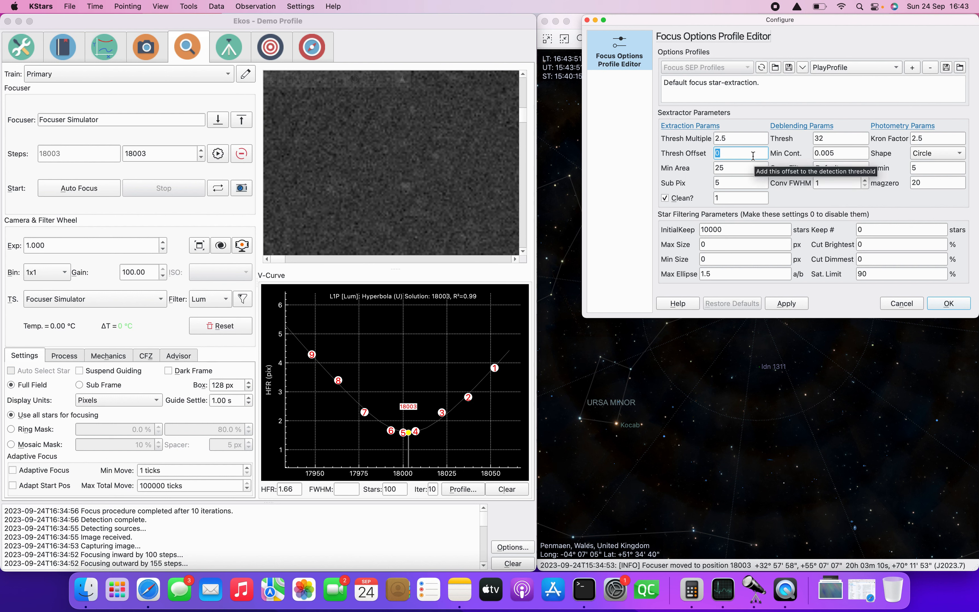
# Run Auto Focus with the changed extraction and star filter settings and check the star count and V-curve.
pyautogui.click(85, 189)
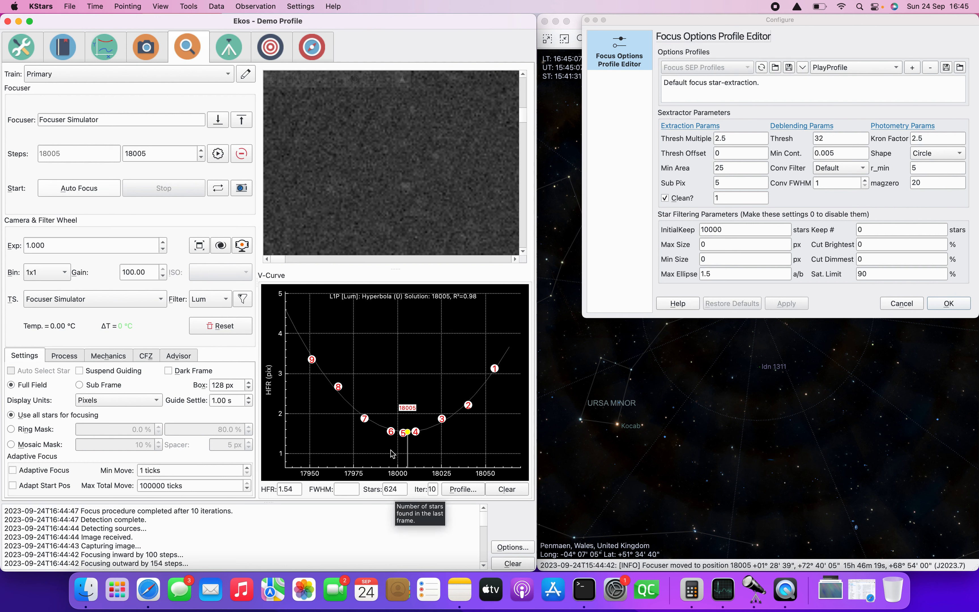
pyautogui.moveTo(405, 427)
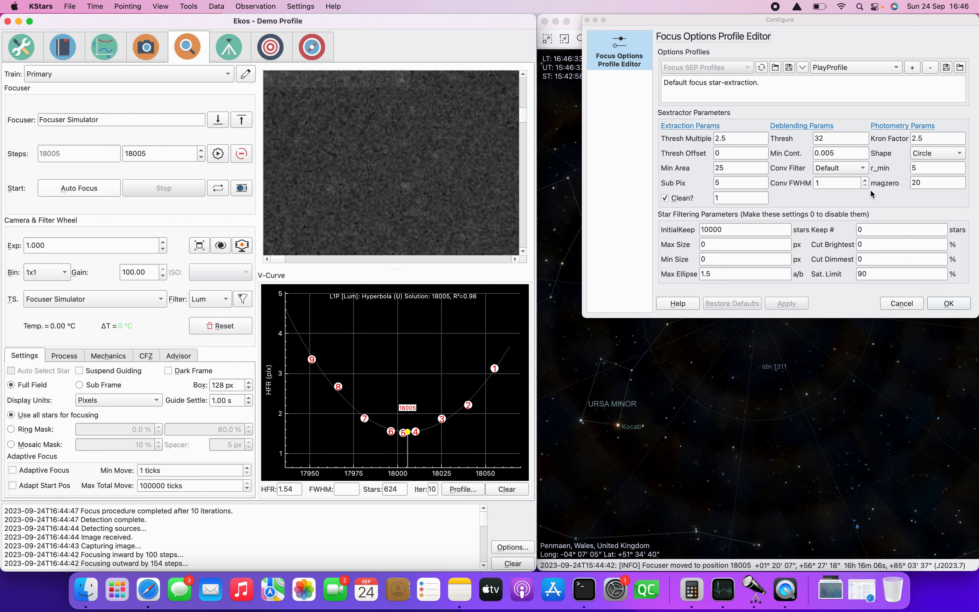
# Set the convolution filter to Gaussian with a Conv FWHM of 3 and apply the profile changes.
pyautogui.click(839, 168)
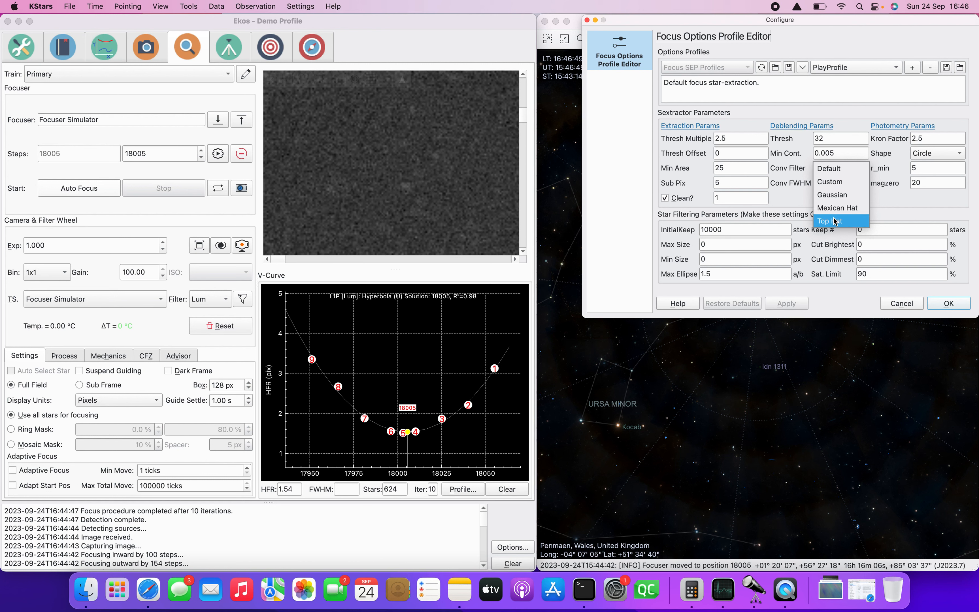
pyautogui.click(834, 195)
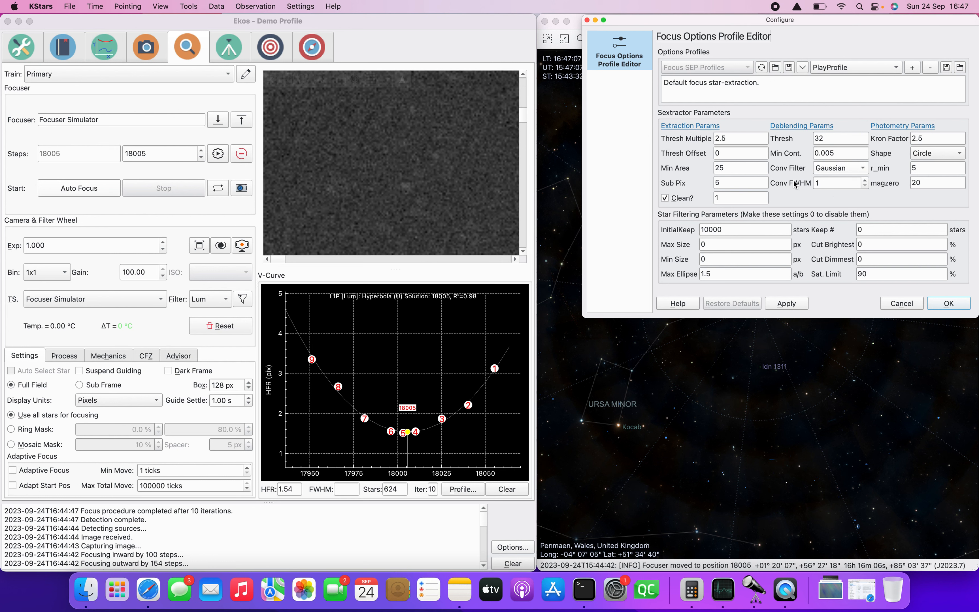
pyautogui.doubleClick(822, 187)
pyautogui.write('3')
pyautogui.click(791, 304)
# Run Auto Focus with the Gaussian convolution filter and inspect the data points on the V-curve.
pyautogui.click(74, 186)
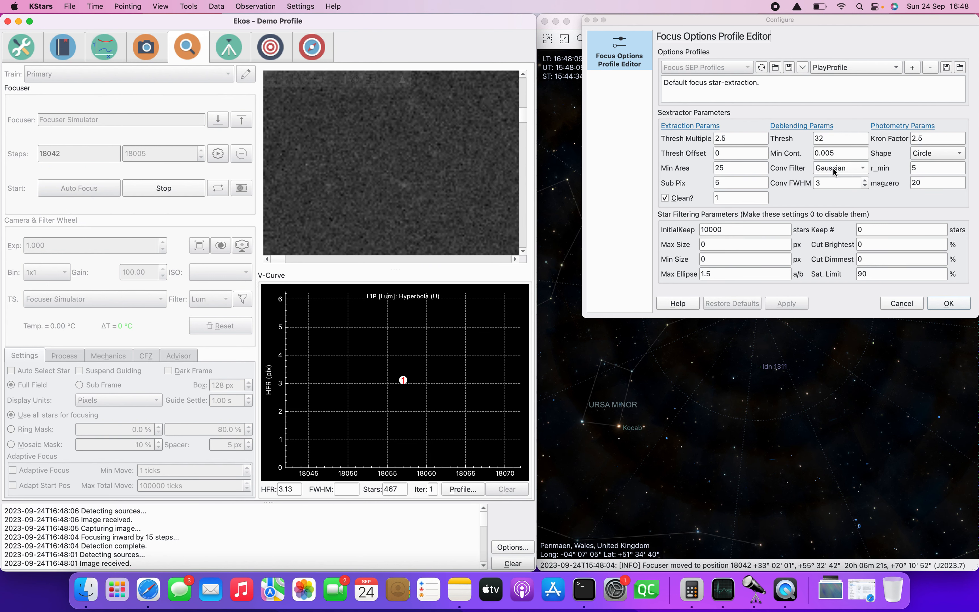
pyautogui.moveTo(833, 169)
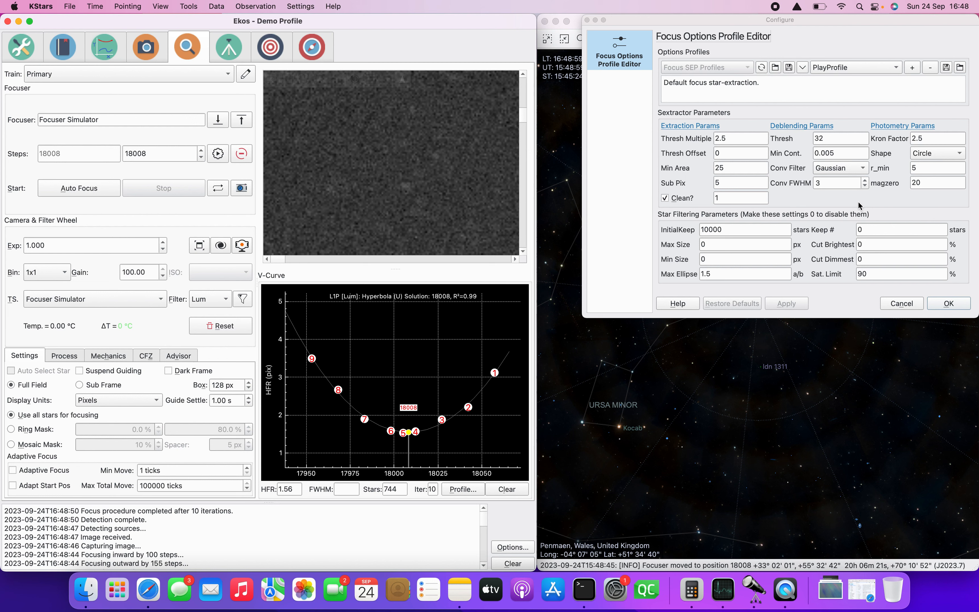
pyautogui.moveTo(431, 433)
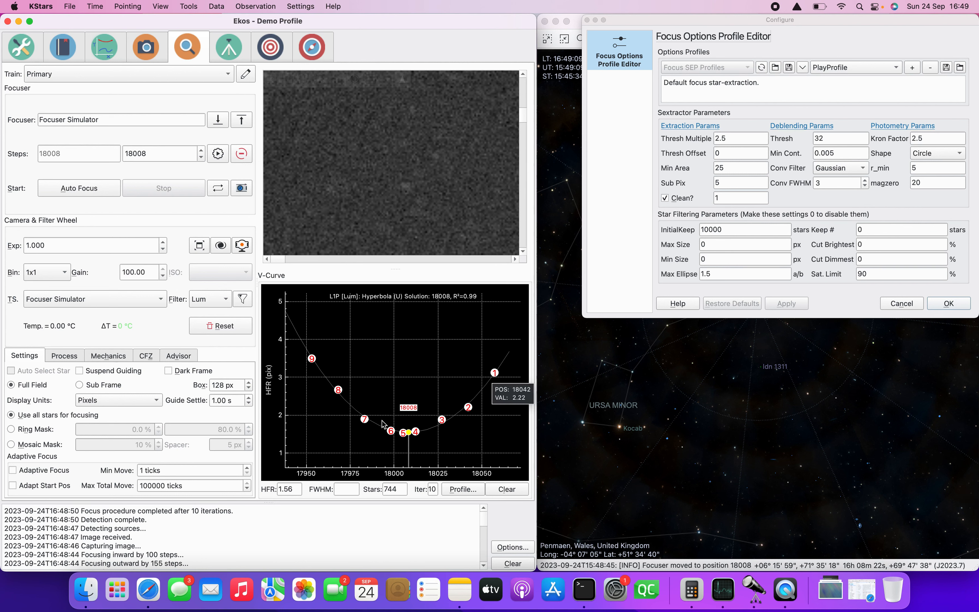
# Review the convolution filter and FWHM settings and the process options for weights and curve fit refinement.
pyautogui.moveTo(832, 174)
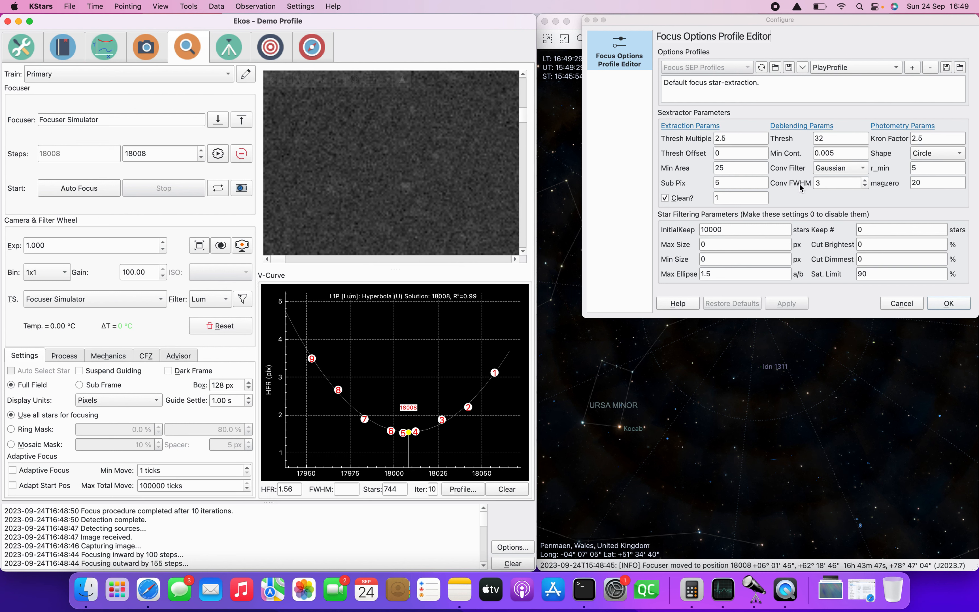
pyautogui.click(825, 185)
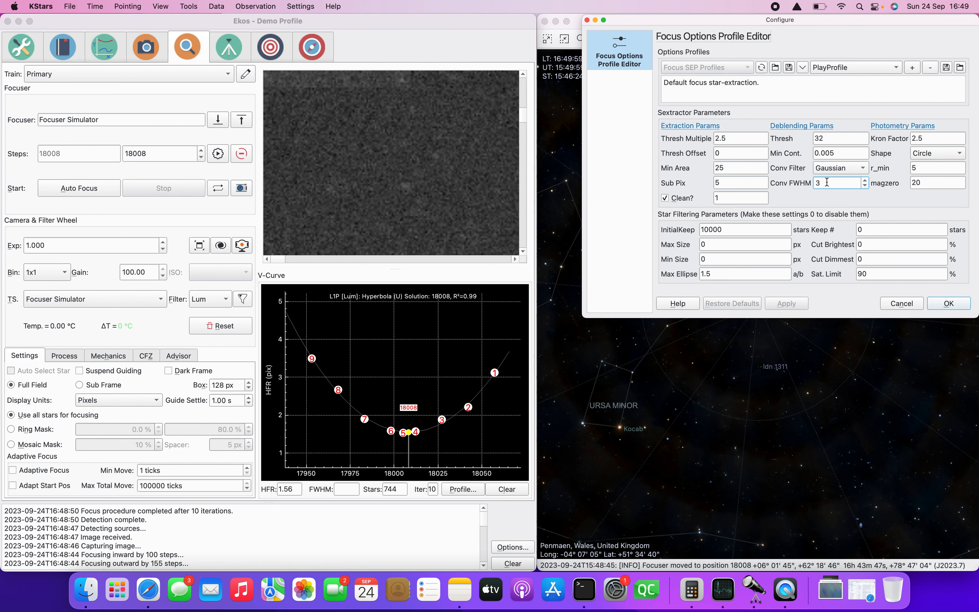
pyautogui.moveTo(831, 169)
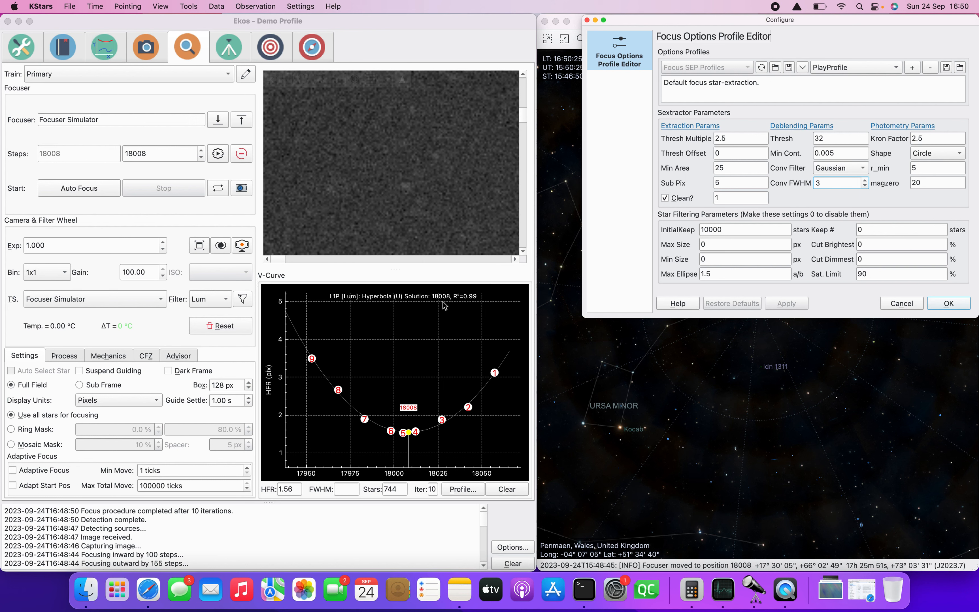
pyautogui.click(64, 355)
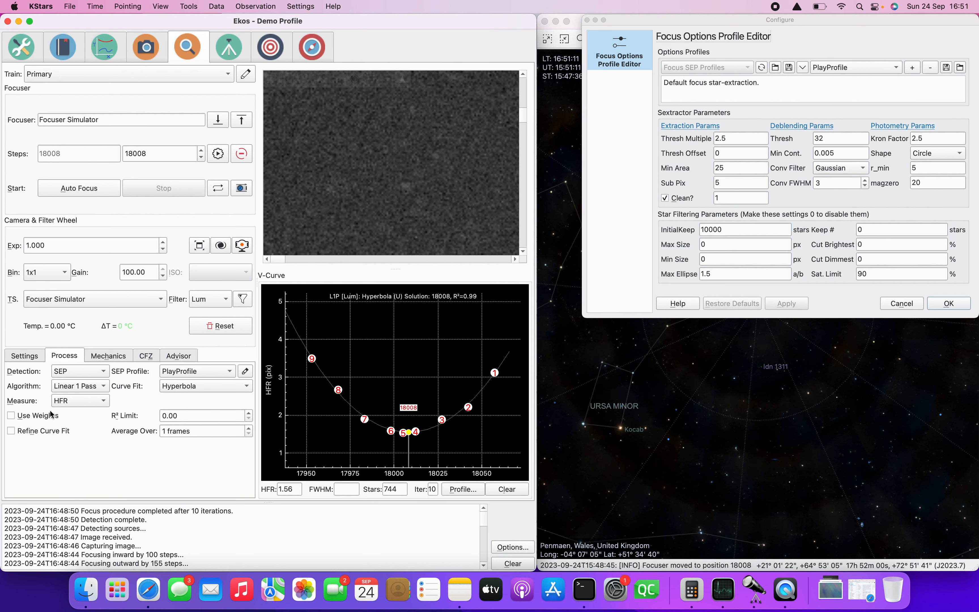
pyautogui.moveTo(46, 432)
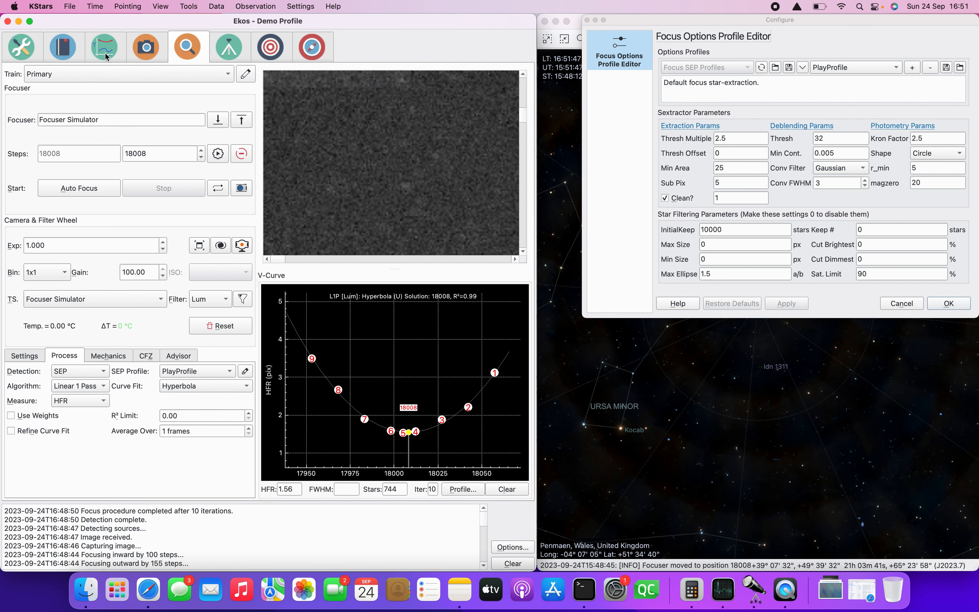
# Change the CCD Simulator's image directory to the demos/demo2 folder and re-enable directory-based images.
pyautogui.click(28, 52)
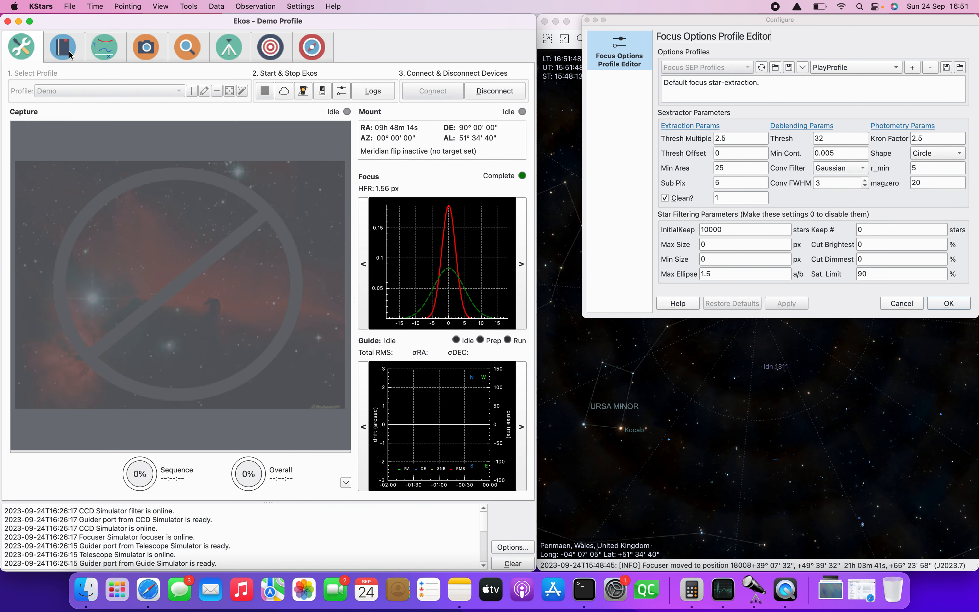
pyautogui.click(303, 91)
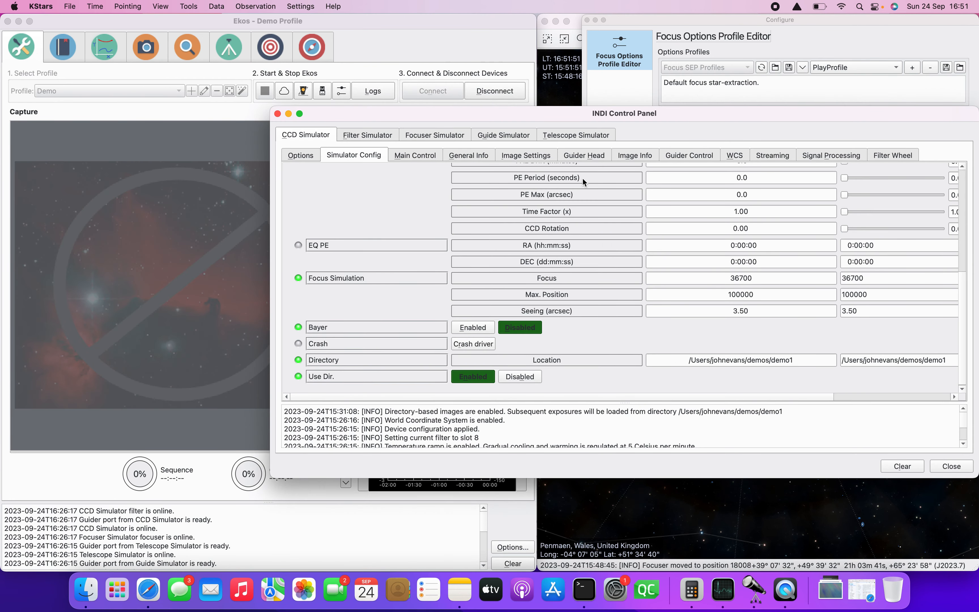
pyautogui.click(956, 364)
pyautogui.press('BackSpace')
pyautogui.write('2')
pyautogui.hscroll(3, 894, 382)
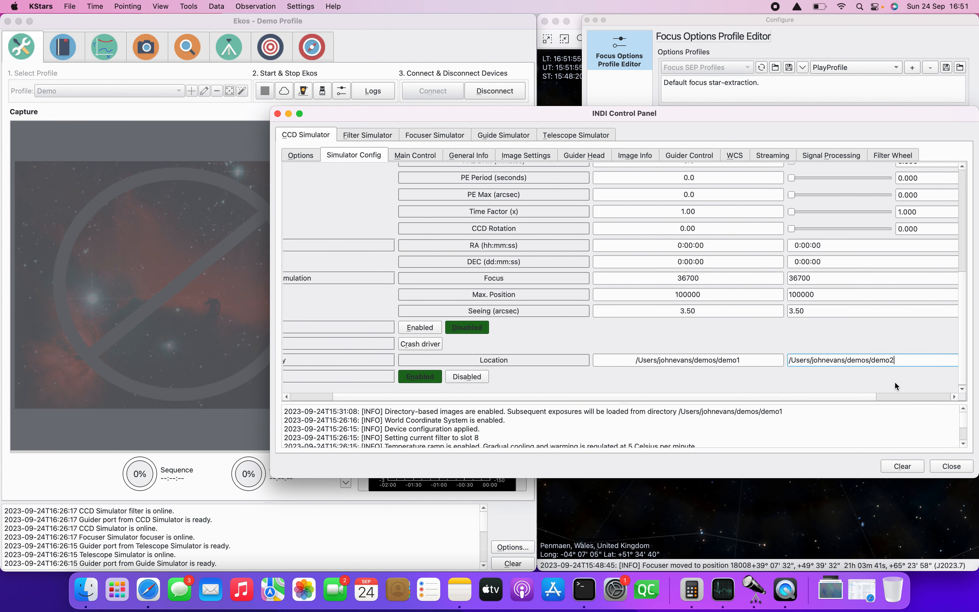
pyautogui.hscroll(2, 904, 372)
pyautogui.click(917, 360)
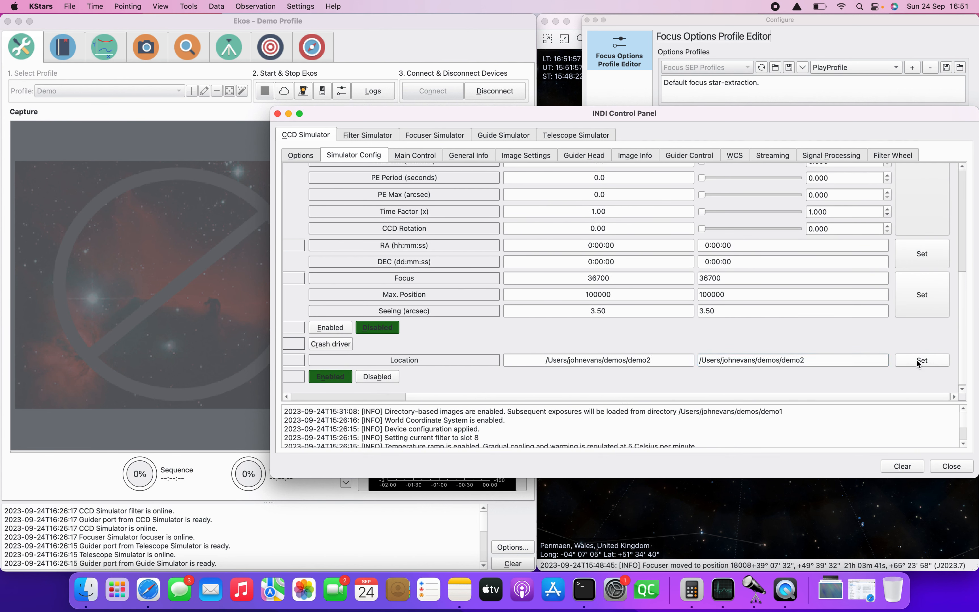
pyautogui.hscroll(-4, 749, 370)
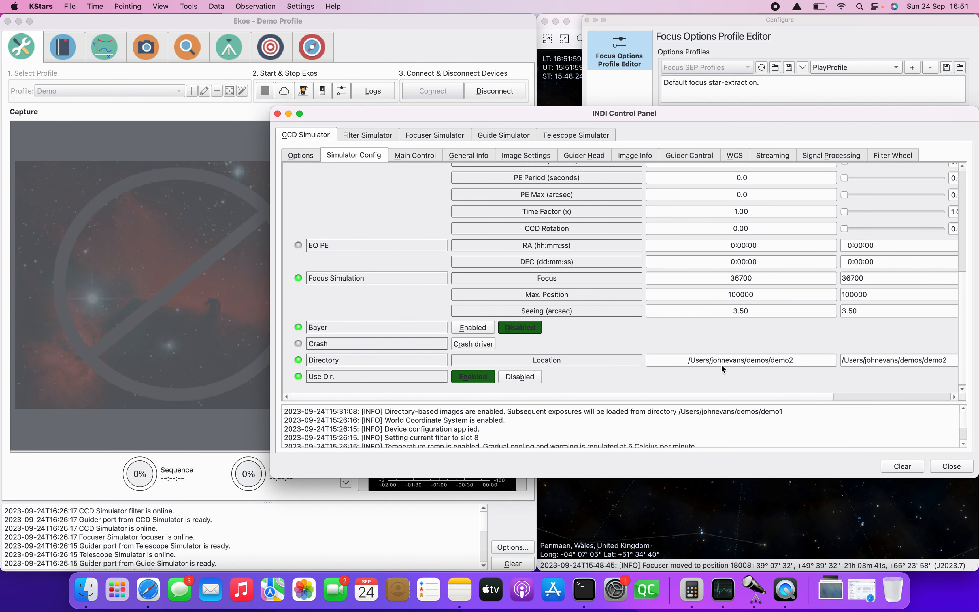
pyautogui.click(474, 376)
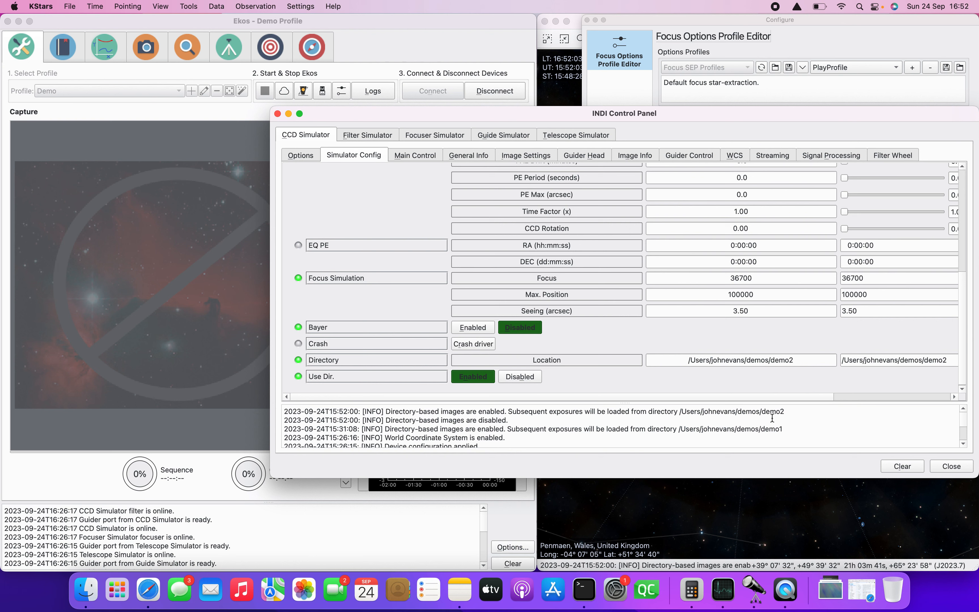
# Open the Demo2 folder in Finder and look through its saved autofocus frame files.
pyautogui.click(86, 590)
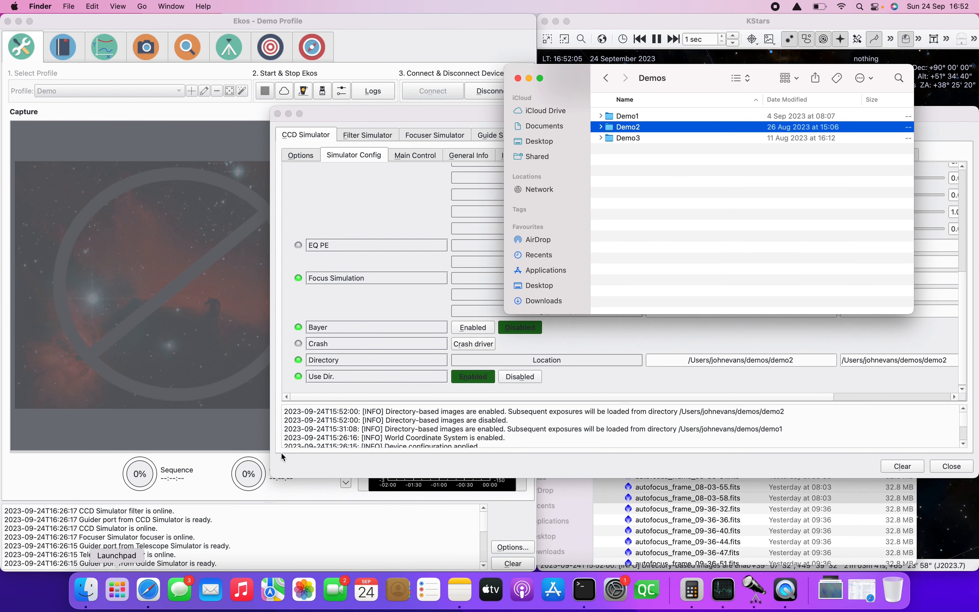
pyautogui.click(600, 127)
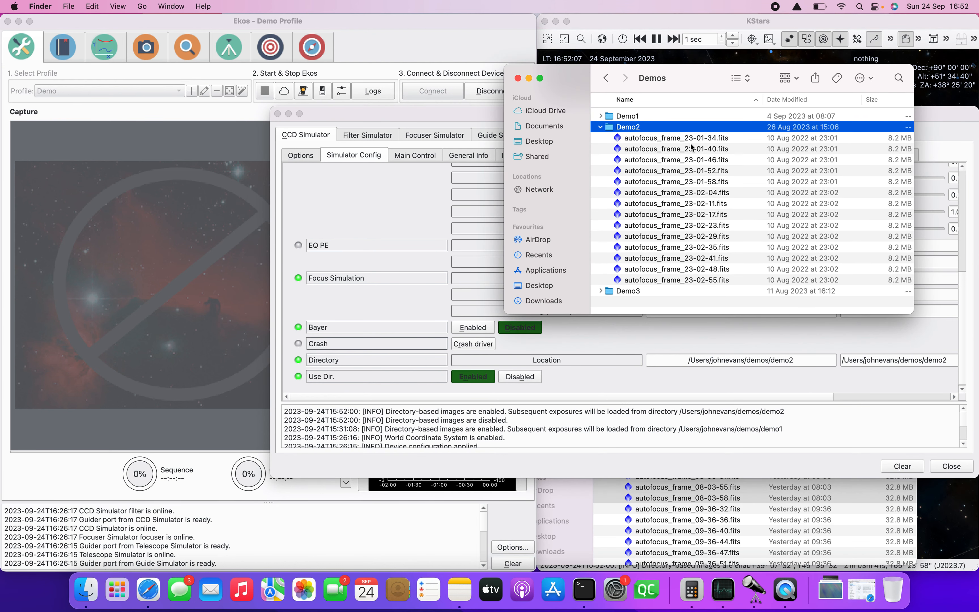
pyautogui.click(692, 140)
pyautogui.press('Down')
pyautogui.press('Down')
pyautogui.press('Down')
pyautogui.press('Down')
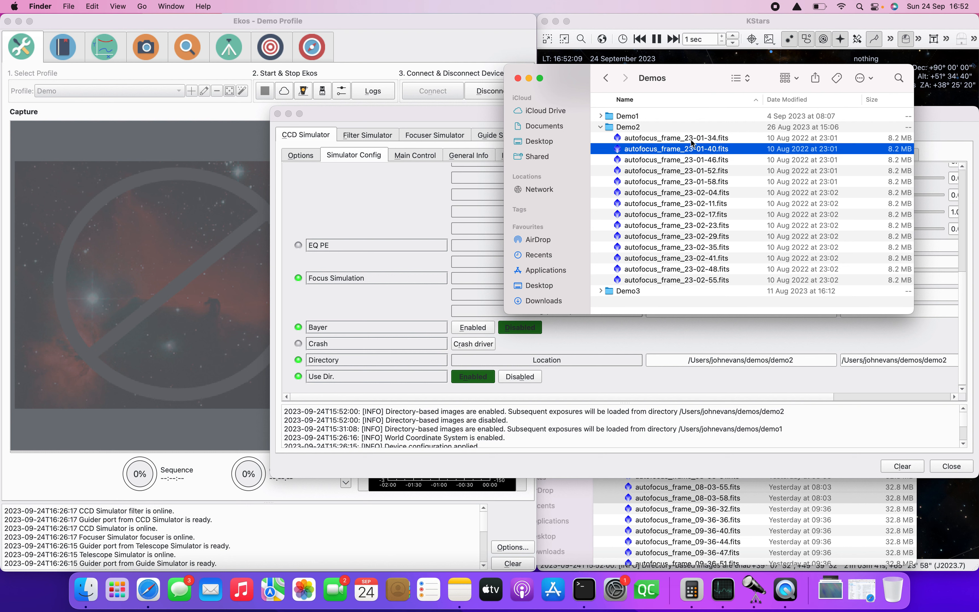
pyautogui.press('Down')
pyautogui.press('Down')
pyautogui.press('Down')
pyautogui.press('Down')
pyautogui.press('Down')
pyautogui.press('Down')
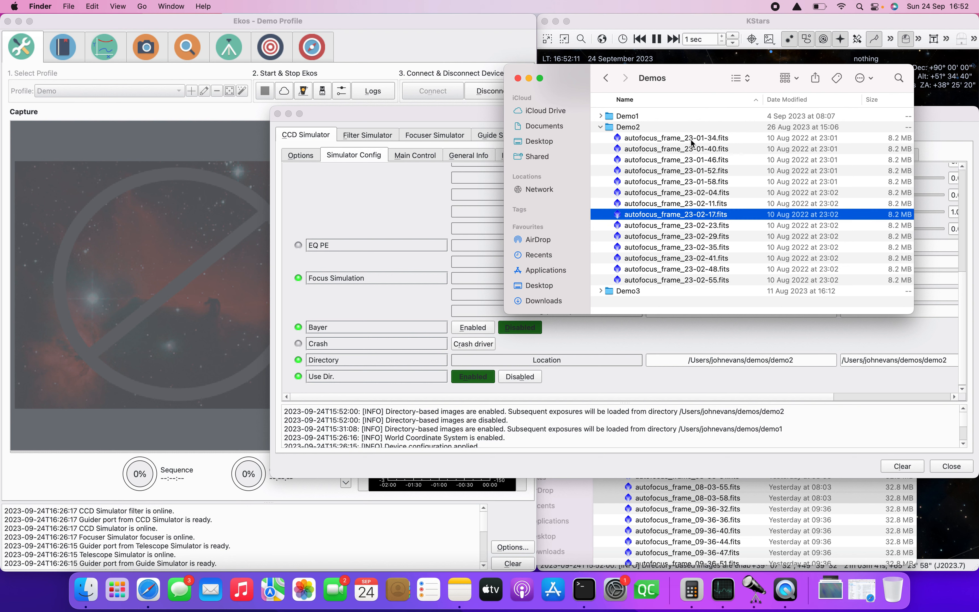
pyautogui.press('Down')
pyautogui.press('Down')
# Return to the Ekos Focus module and close the INDI Control Panel.
pyautogui.click(188, 47)
pyautogui.click(605, 115)
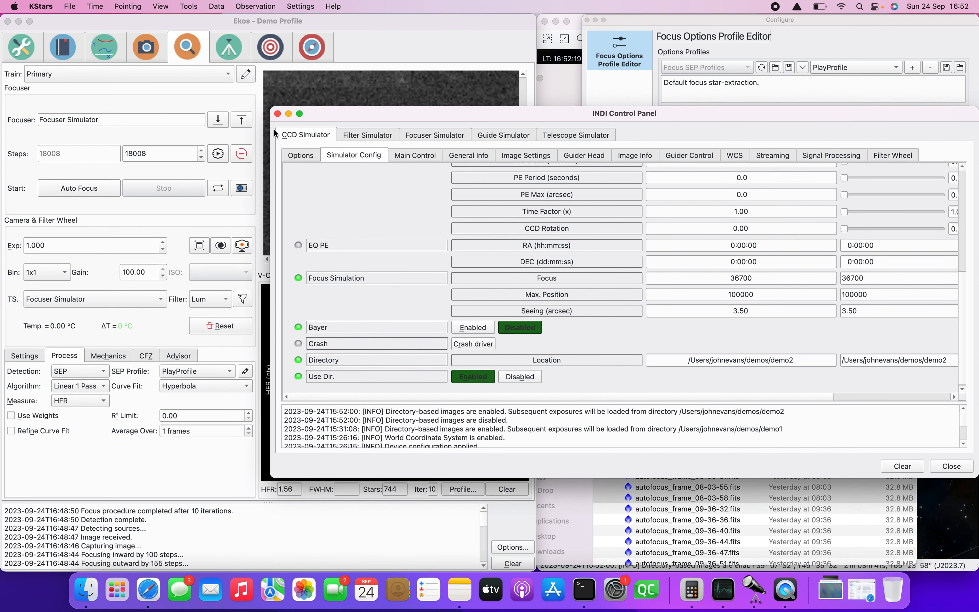
pyautogui.click(277, 115)
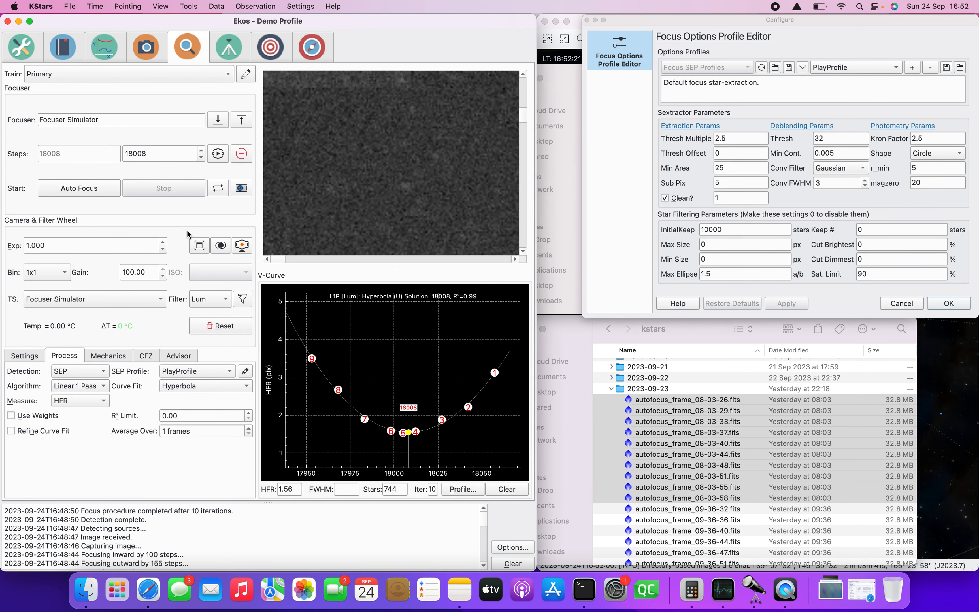
# Set the focuser walk mechanics to Fixed Steps with 13 steps.
pyautogui.click(108, 355)
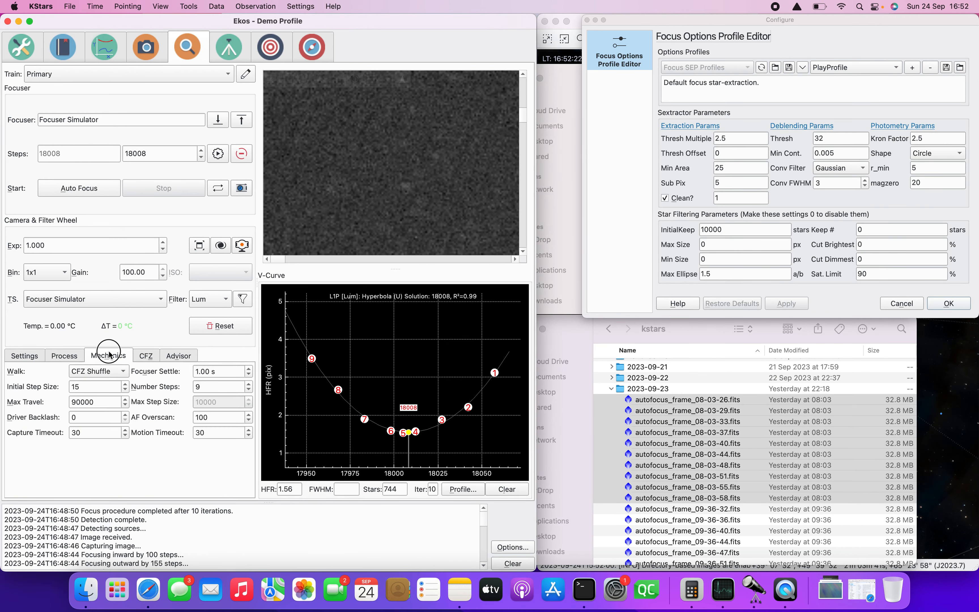
pyautogui.doubleClick(214, 389)
pyautogui.write('9')
pyautogui.press('Return')
pyautogui.click(118, 372)
pyautogui.click(115, 360)
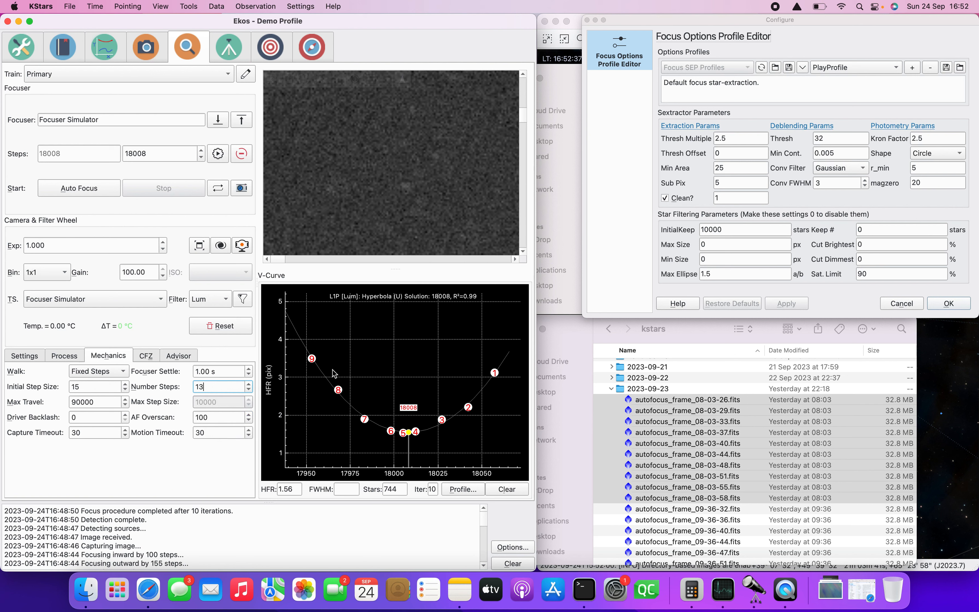
# Switch the walk to Classic to see its options and return it to Fixed Steps.
pyautogui.click(97, 371)
pyautogui.click(93, 360)
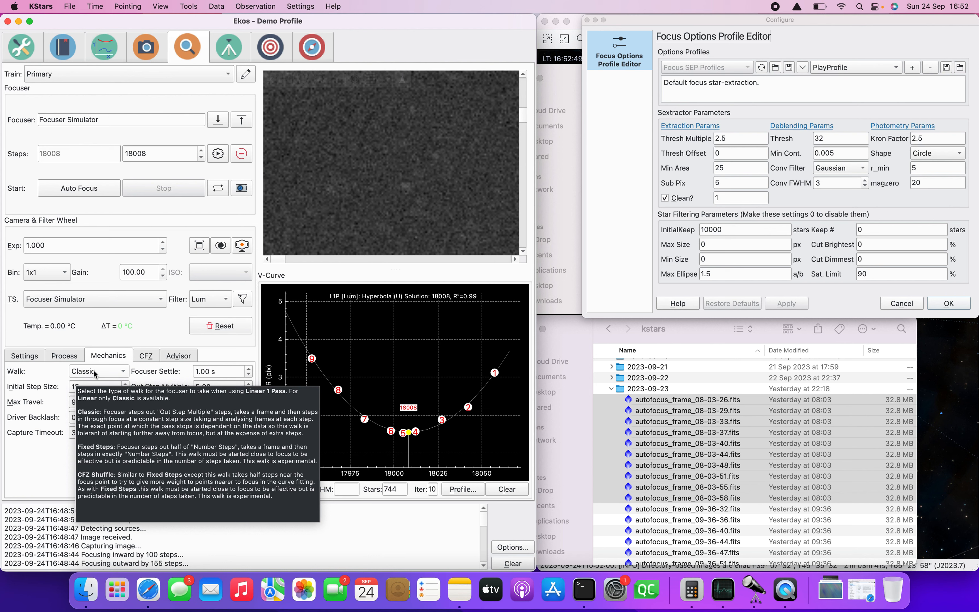
pyautogui.click(93, 372)
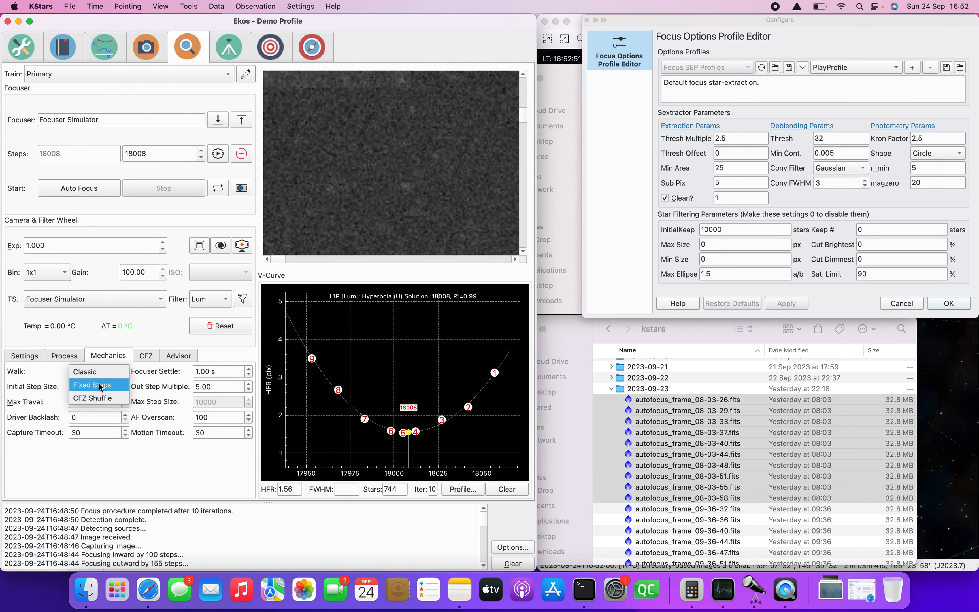
pyautogui.click(100, 388)
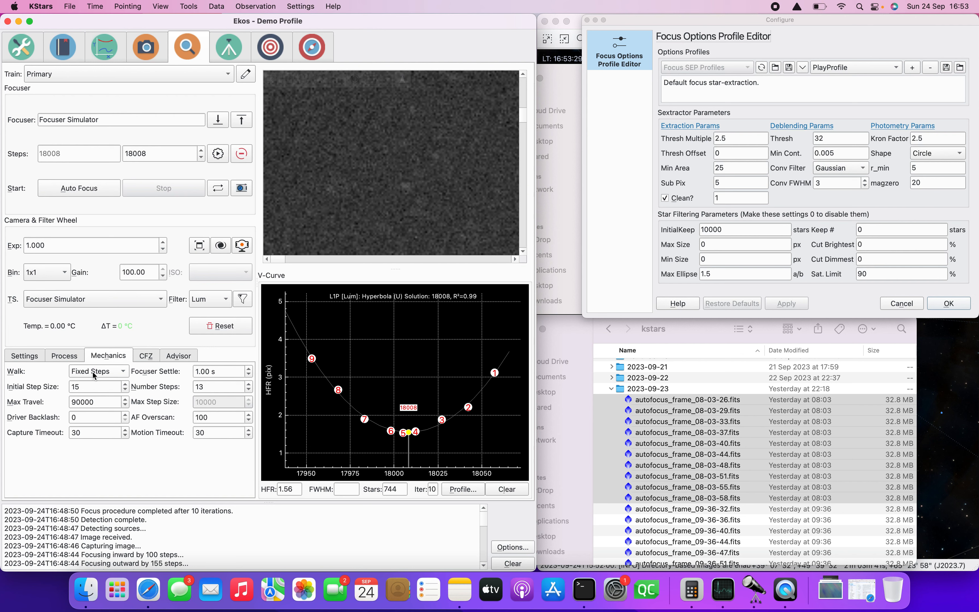
# Run Auto Focus on the demo2 frames with the Fixed Steps walk and inspect the V-curve points.
pyautogui.moveTo(93, 372)
pyautogui.moveTo(216, 386)
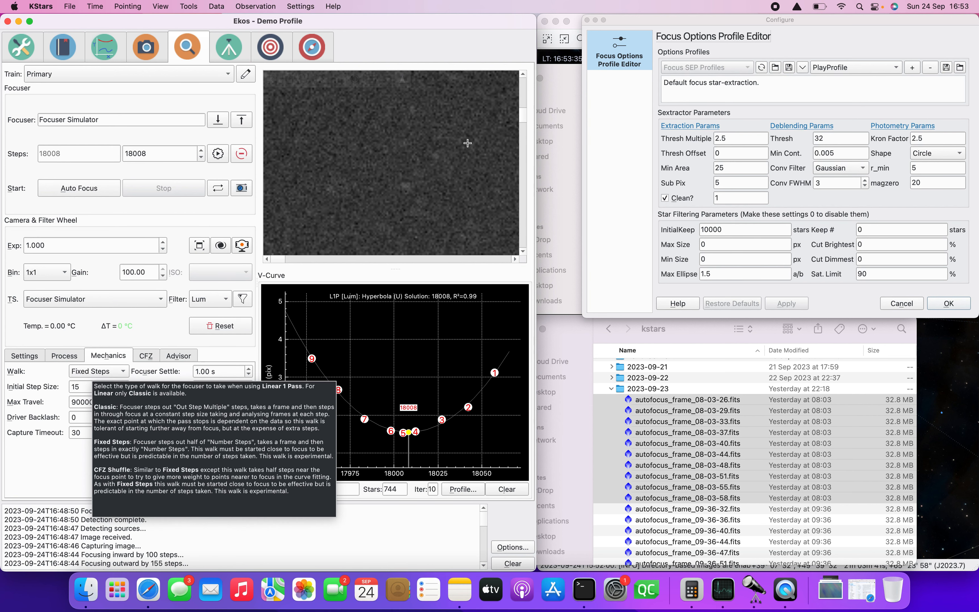
pyautogui.moveTo(755, 134)
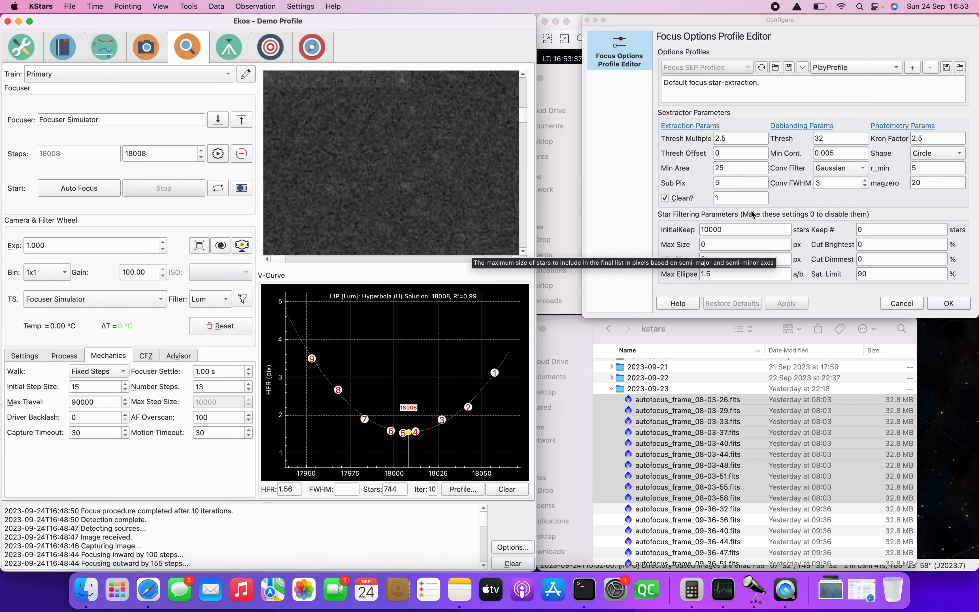
pyautogui.moveTo(751, 165)
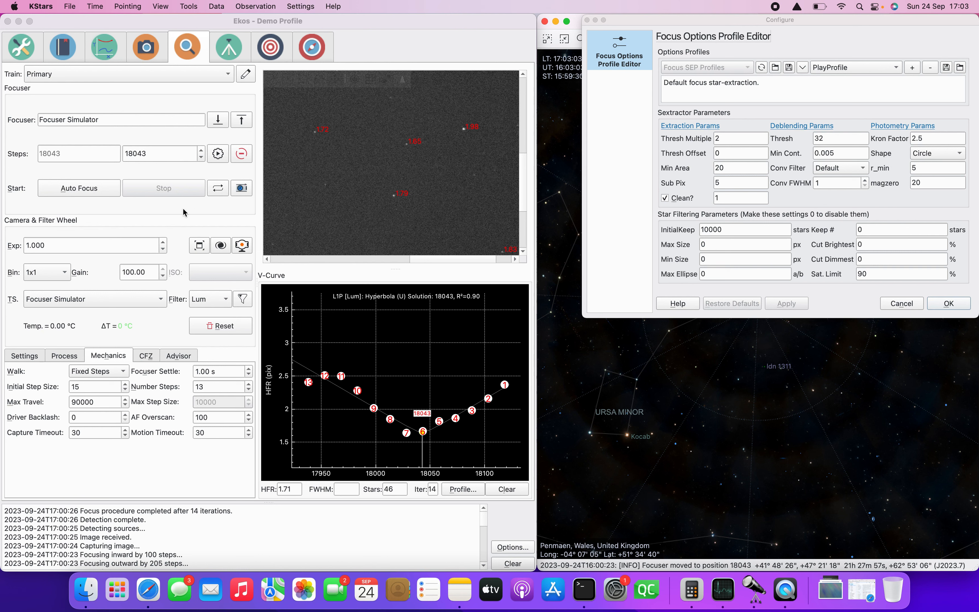
pyautogui.click(83, 185)
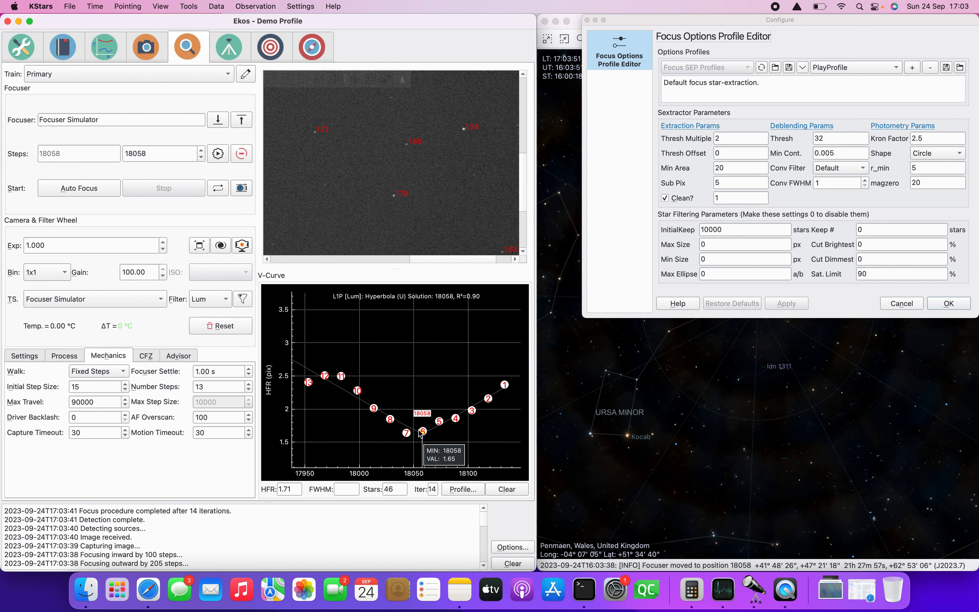
pyautogui.moveTo(504, 393)
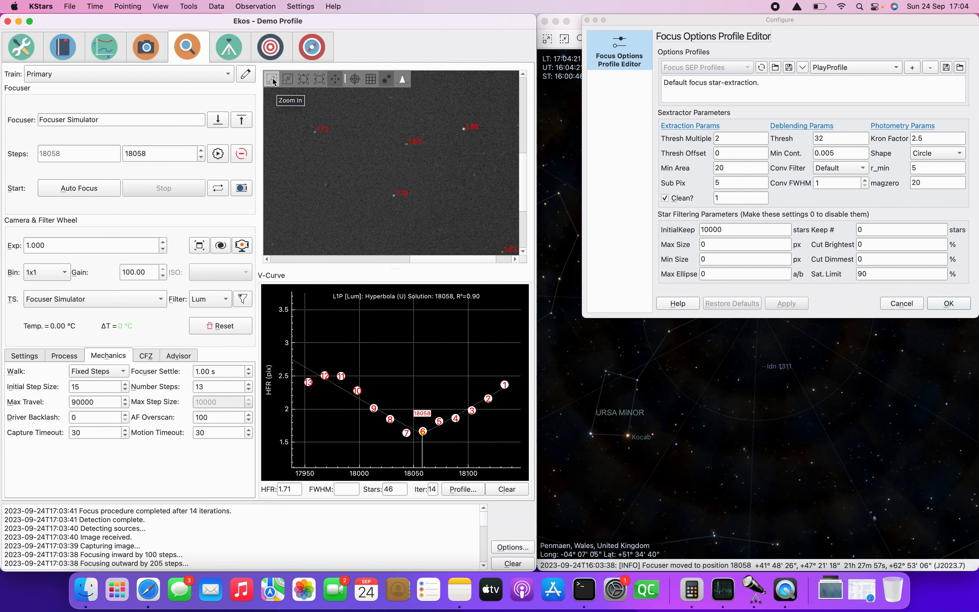
# Examine the HFR labels of the detected stars and around the galaxy in the focus frame.
pyautogui.moveTo(453, 259); pyautogui.dragTo(313, 259)
pyautogui.moveTo(522, 185)
pyautogui.mouseDown()
pyautogui.moveTo(521, 100)
pyautogui.moveTo(533, 231)
pyautogui.moveTo(531, 179)
pyautogui.mouseUp()
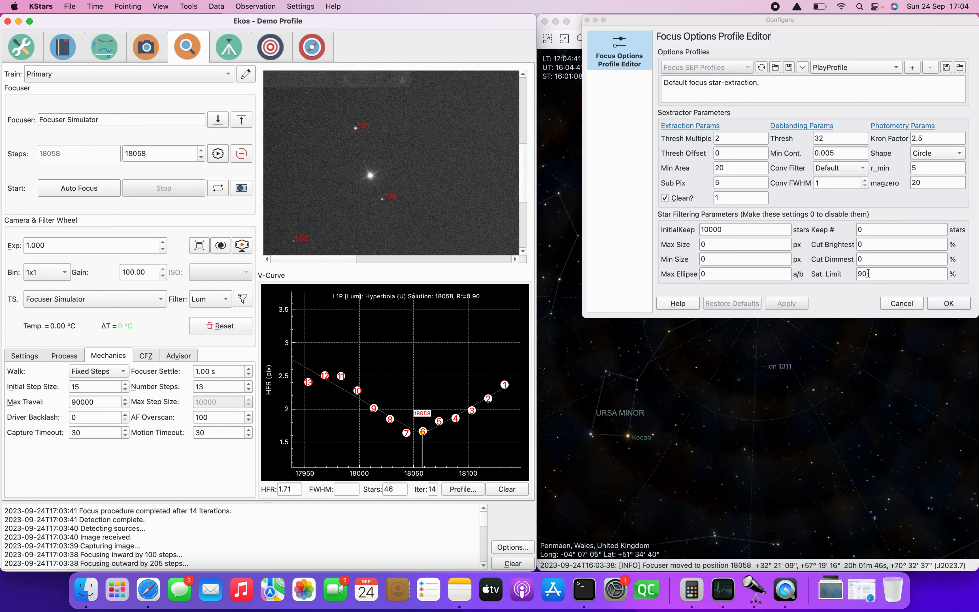
pyautogui.moveTo(313, 260); pyautogui.dragTo(378, 260)
pyautogui.moveTo(425, 132)
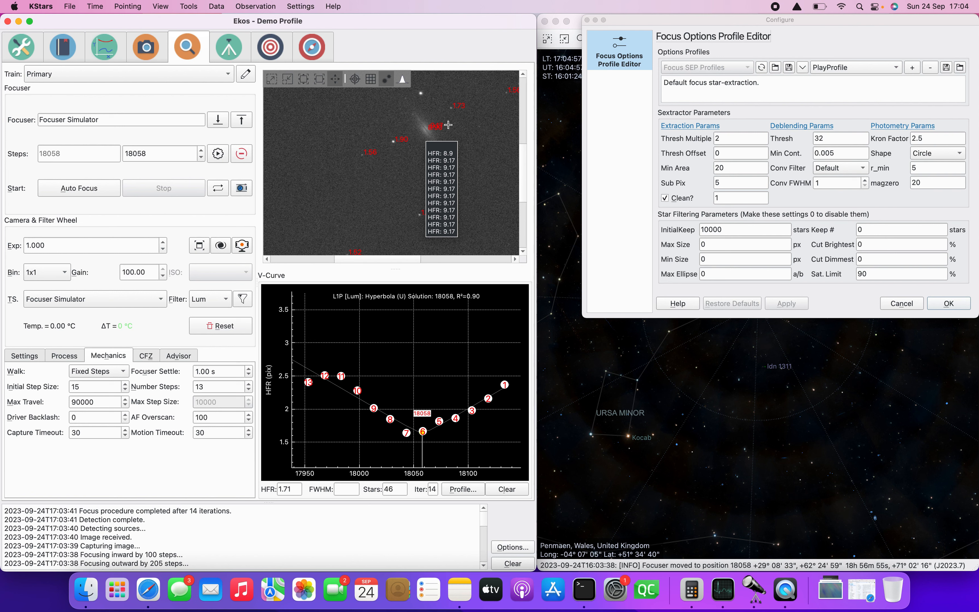
pyautogui.click(267, 81)
pyautogui.click(276, 80)
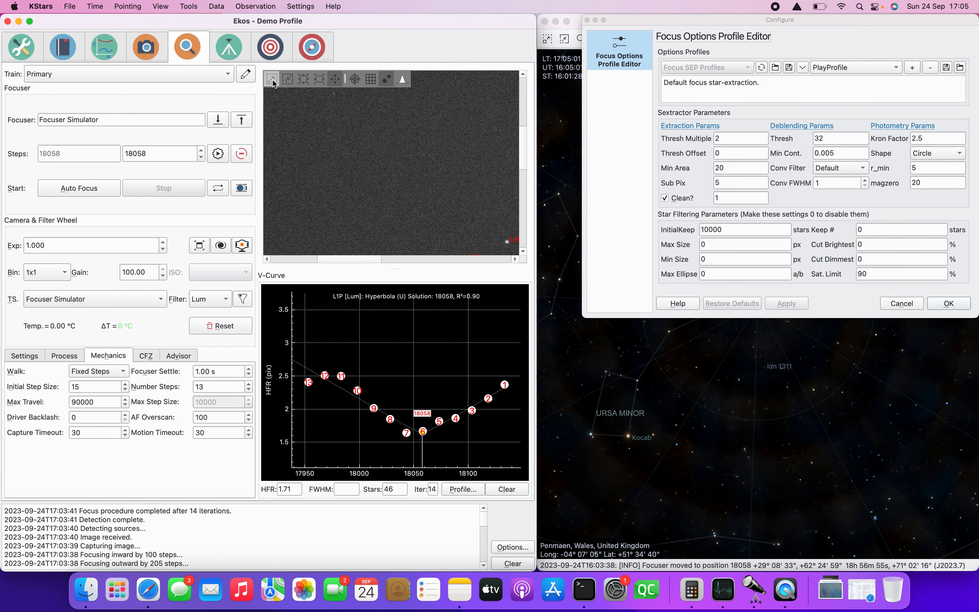
pyautogui.hscroll(5, 339, 217)
pyautogui.scroll(-2, 339, 217)
# Set the Max Ellipse star filter to 1.5 in the SEP profile.
pyautogui.moveTo(709, 274); pyautogui.dragTo(668, 273)
pyautogui.write('1.5')
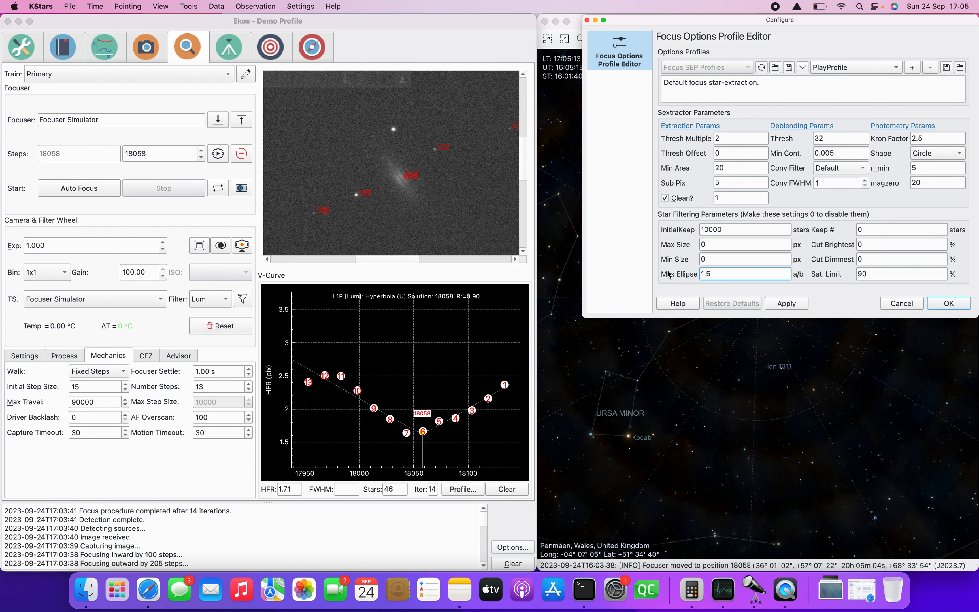
pyautogui.press('Tab')
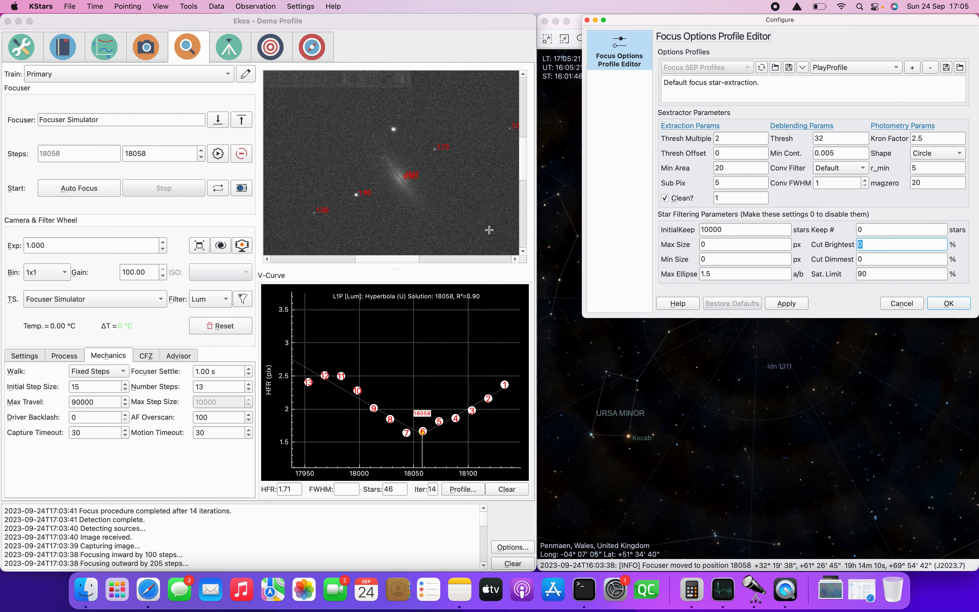
# Capture a series of single focus frames to step through the demo2 set, fitting the whole image in view.
pyautogui.moveTo(523, 152); pyautogui.dragTo(523, 190)
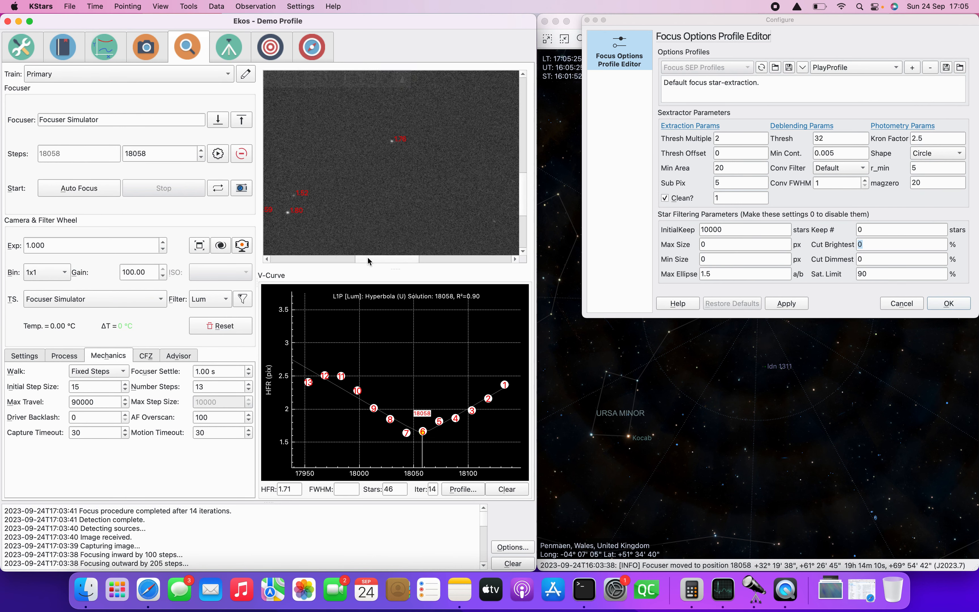
pyautogui.moveTo(368, 261); pyautogui.dragTo(431, 260)
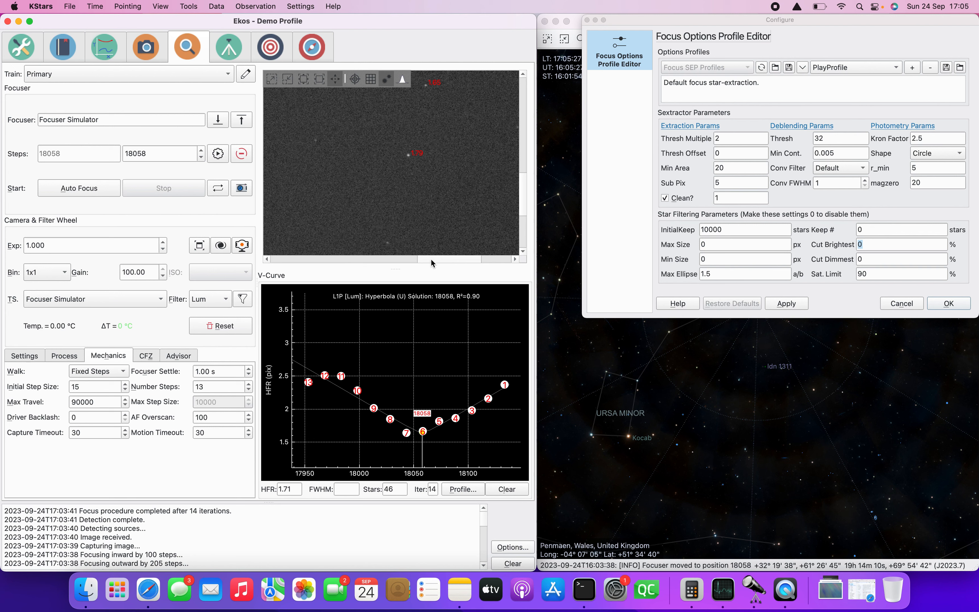
pyautogui.moveTo(524, 205); pyautogui.dragTo(525, 173)
pyautogui.click(241, 188)
pyautogui.click(245, 188)
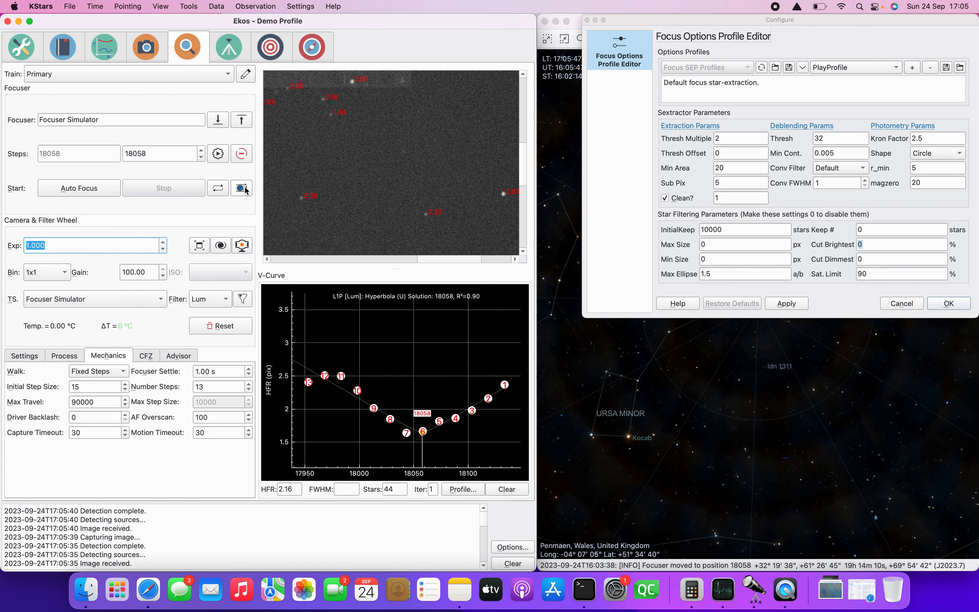
pyautogui.click(243, 189)
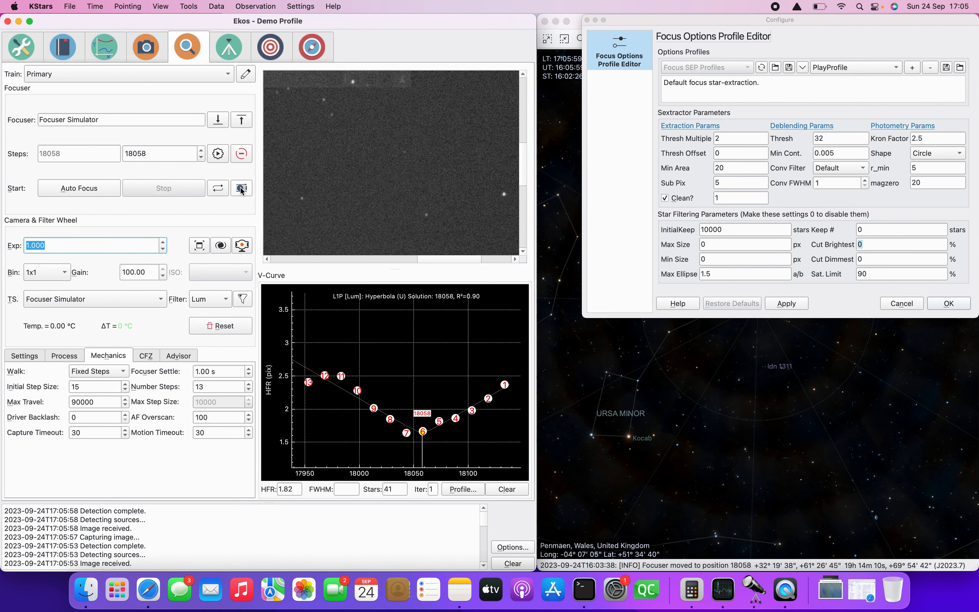
pyautogui.click(242, 189)
pyautogui.click(241, 189)
pyautogui.click(319, 79)
pyautogui.click(243, 189)
pyautogui.click(243, 188)
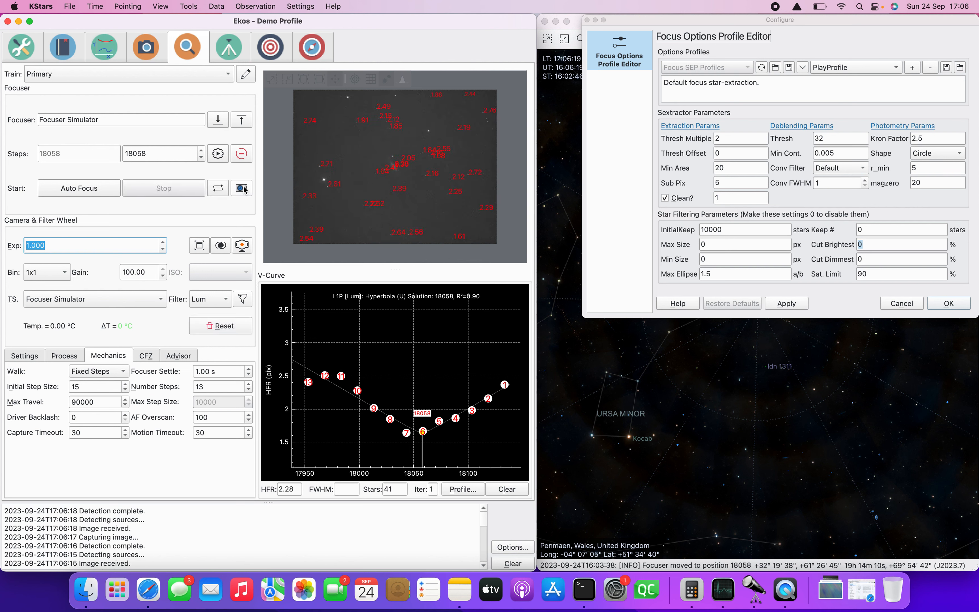
pyautogui.click(243, 188)
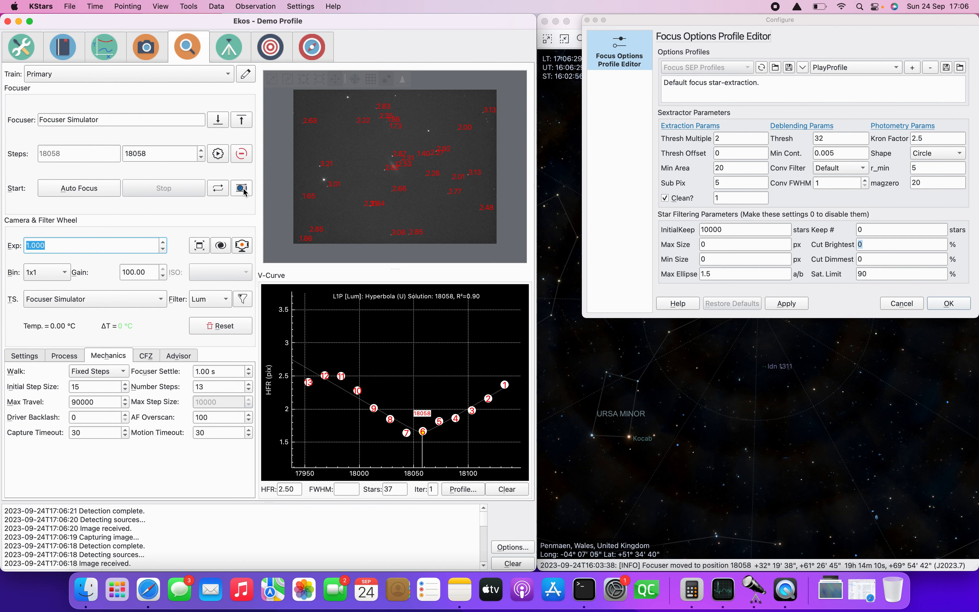
pyautogui.click(243, 190)
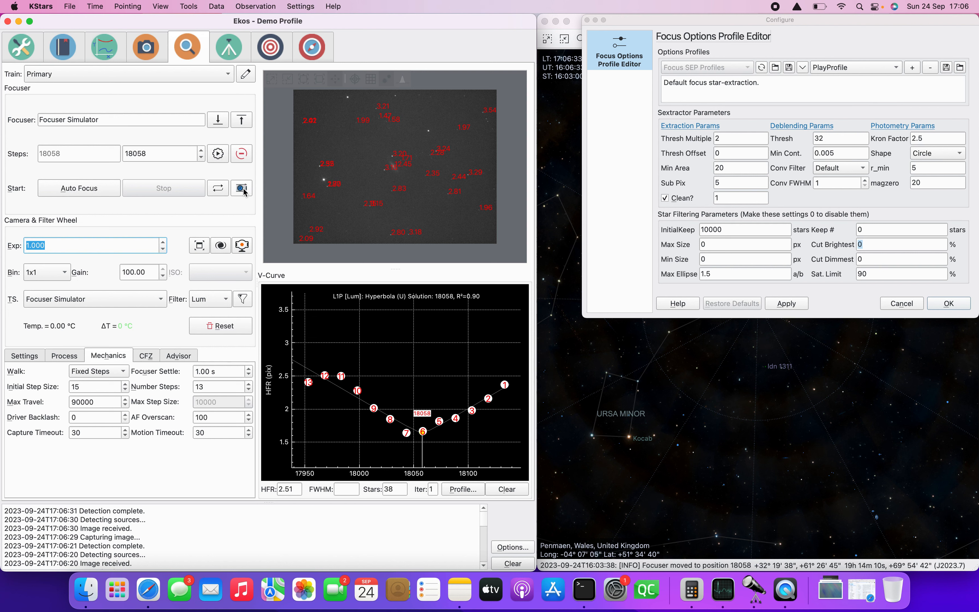
pyautogui.click(242, 189)
# Examine the overlapping HFR detections on individual stars up close and compare V-curve points 11 and 12.
pyautogui.moveTo(324, 377)
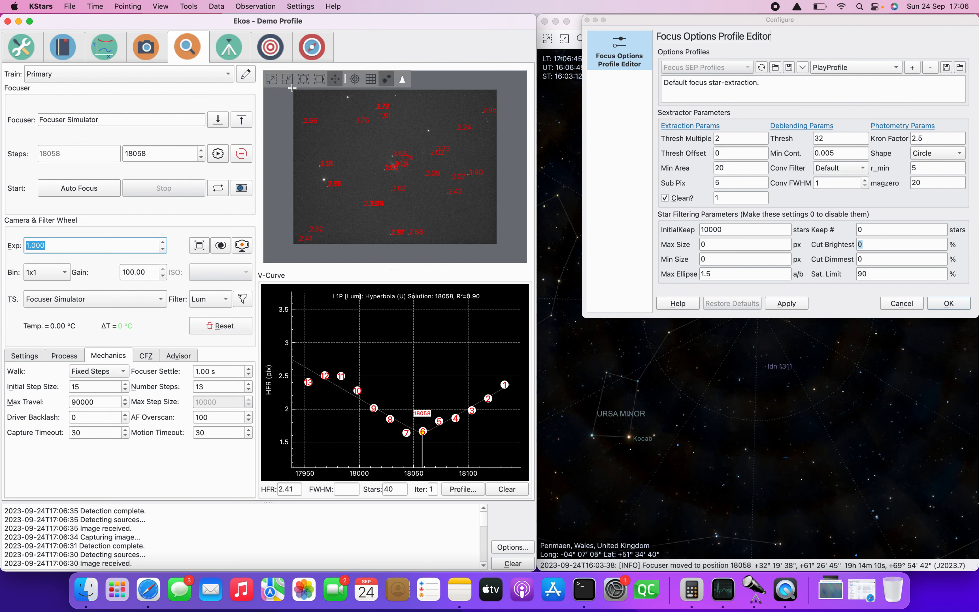
pyautogui.click(271, 79)
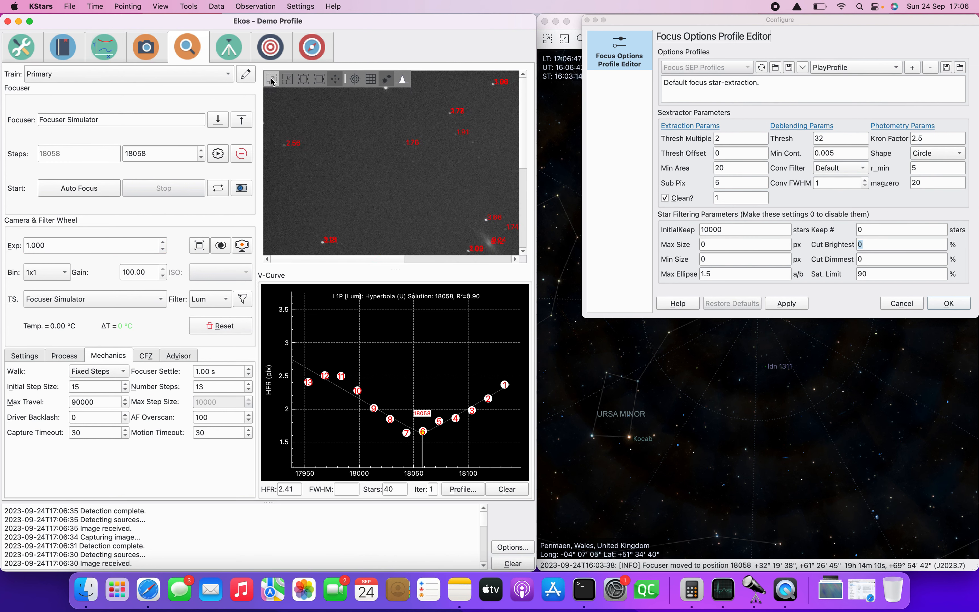
pyautogui.click(271, 79)
pyautogui.moveTo(371, 159)
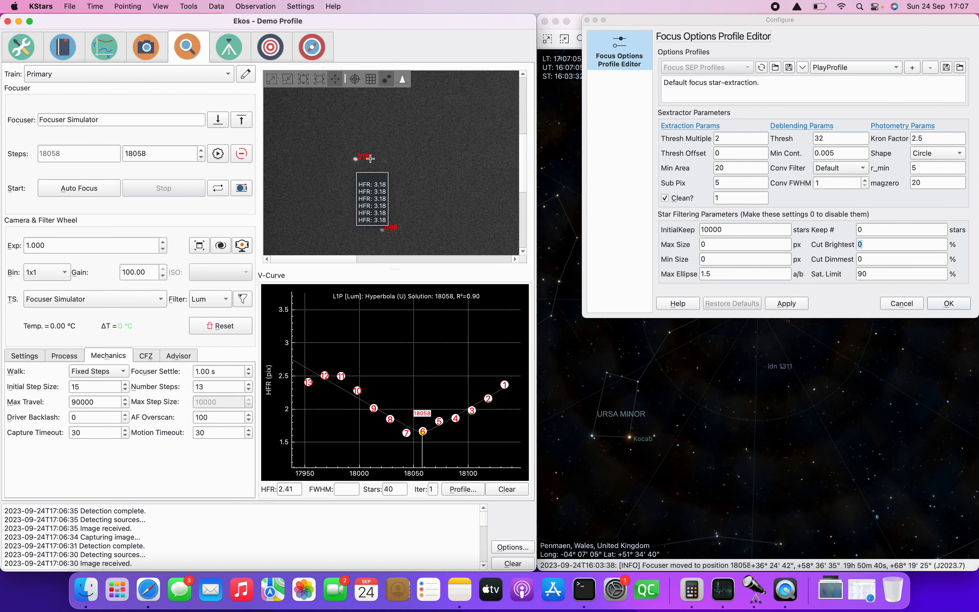
pyautogui.click(273, 81)
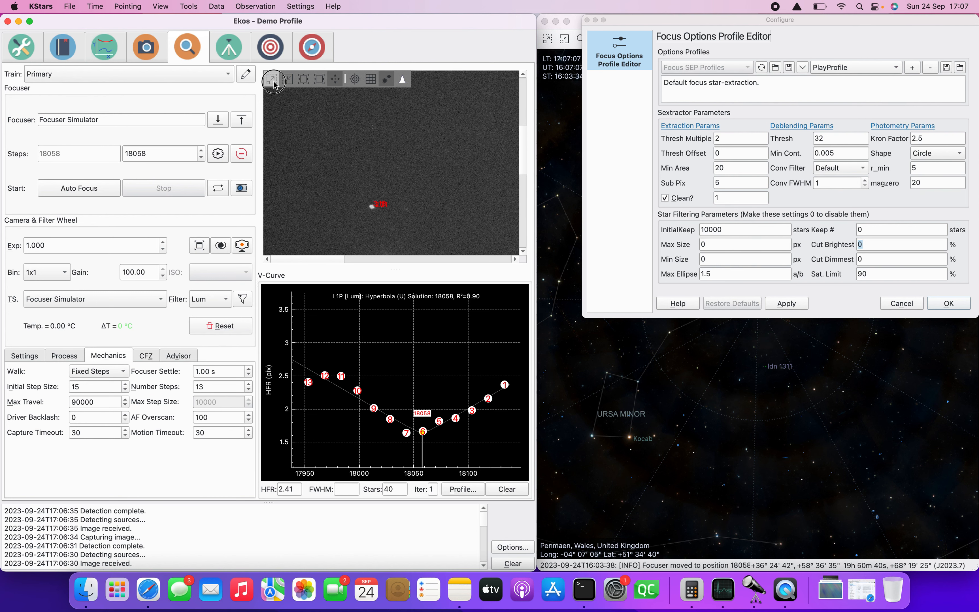
pyautogui.click(273, 81)
pyautogui.click(274, 82)
pyautogui.moveTo(522, 125); pyautogui.dragTo(524, 153)
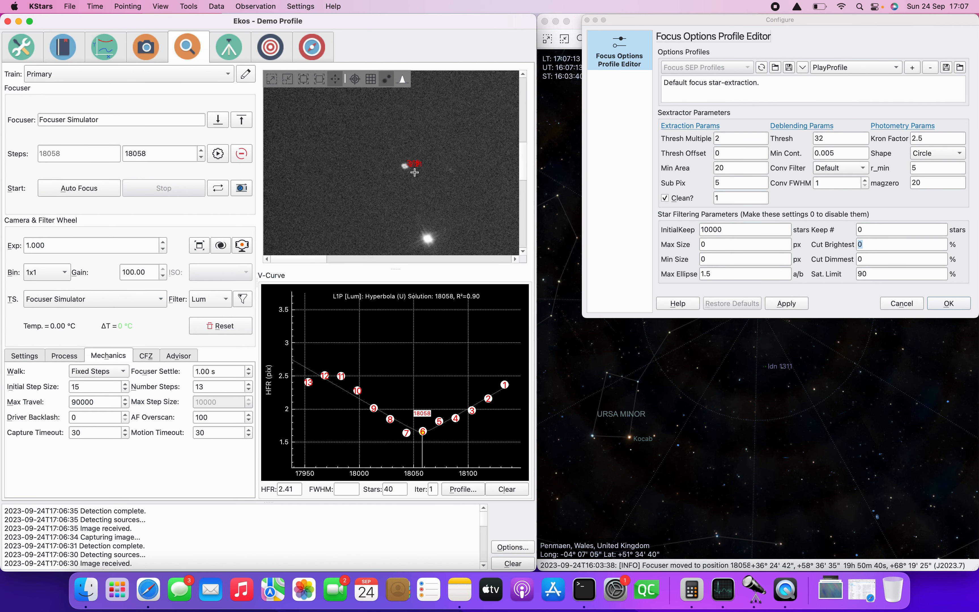
pyautogui.scroll(2, 404, 174)
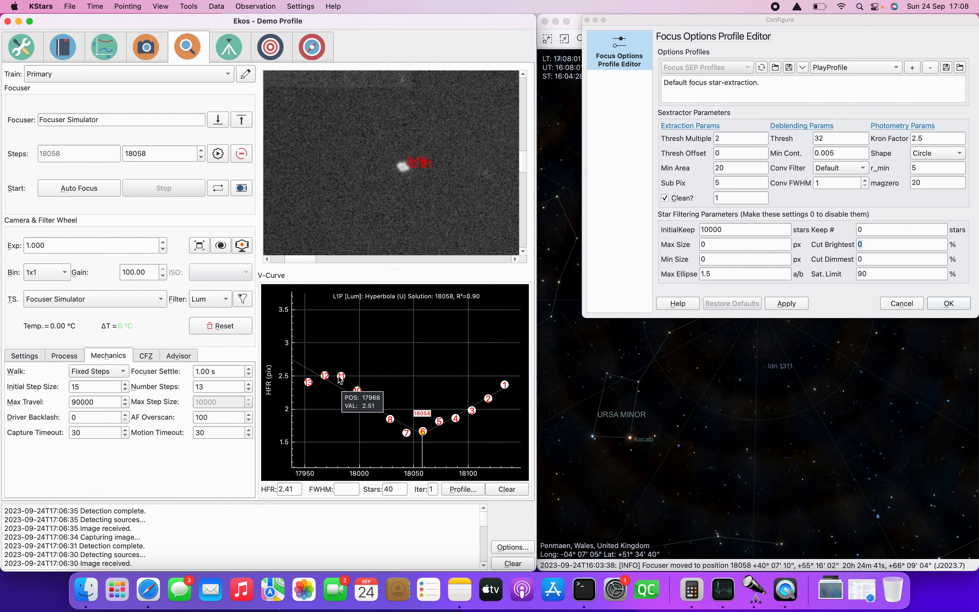
pyautogui.moveTo(346, 382)
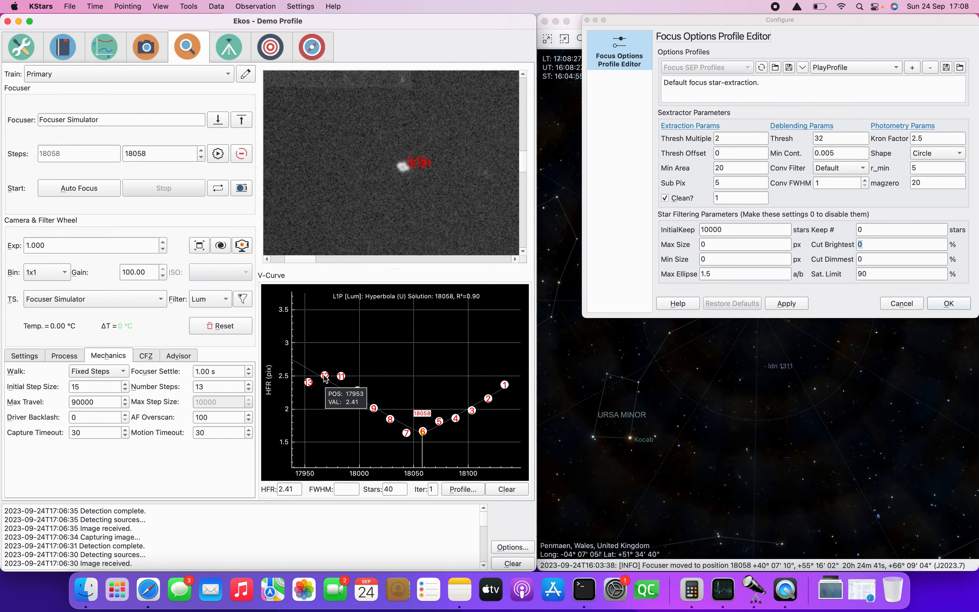
# In the SEP profile, set Thresh Multiple to 2.5, Conv Filter to Gaussian and Conv FWHM to 5, and apply the changes.
pyautogui.moveTo(308, 385)
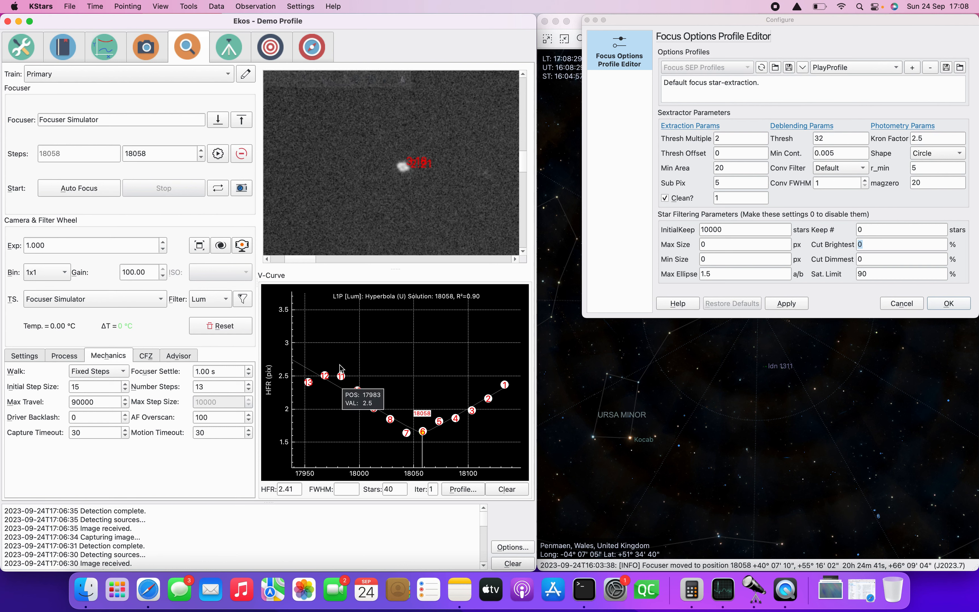
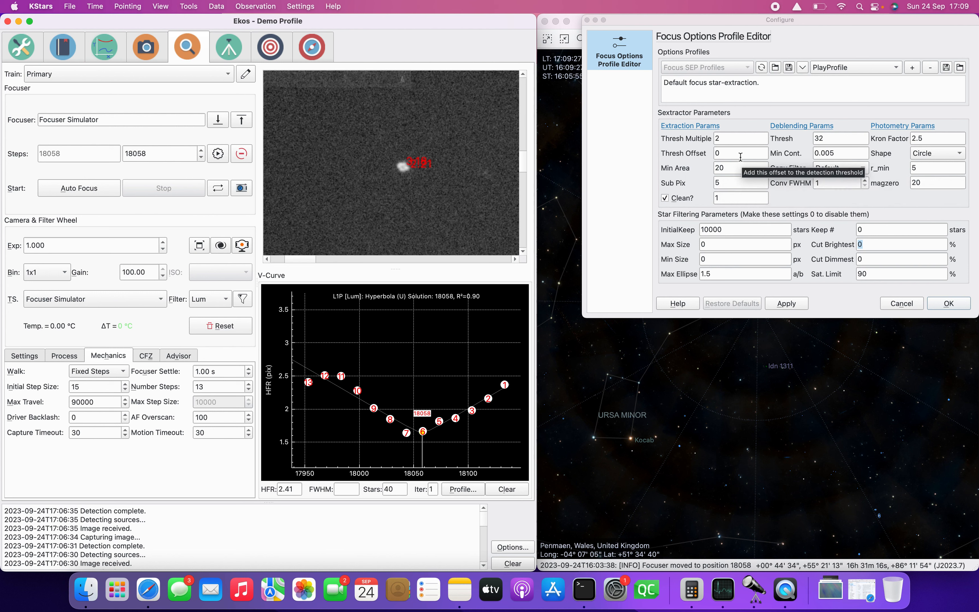
pyautogui.click(732, 140)
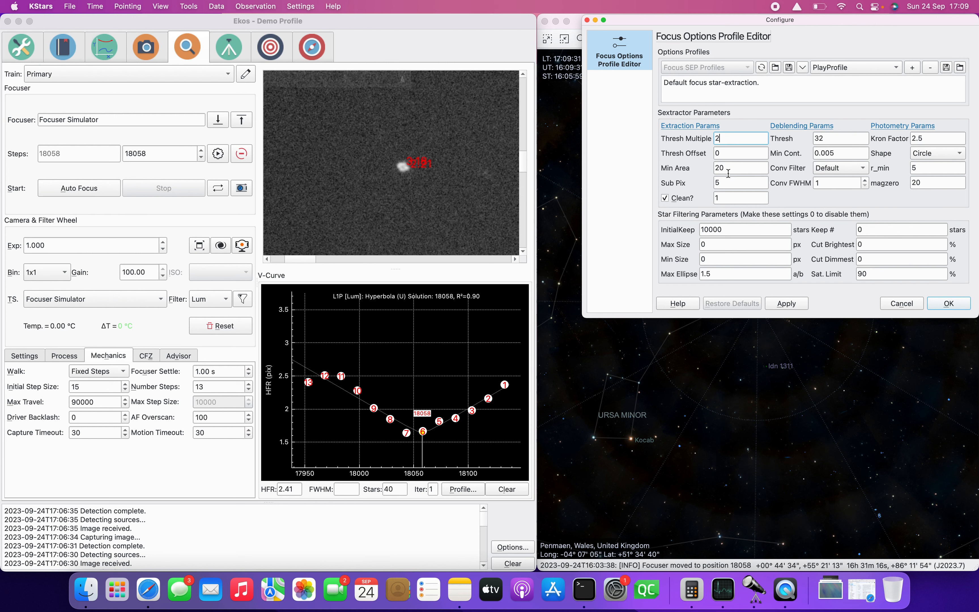
pyautogui.write('.5')
pyautogui.click(733, 166)
pyautogui.click(833, 167)
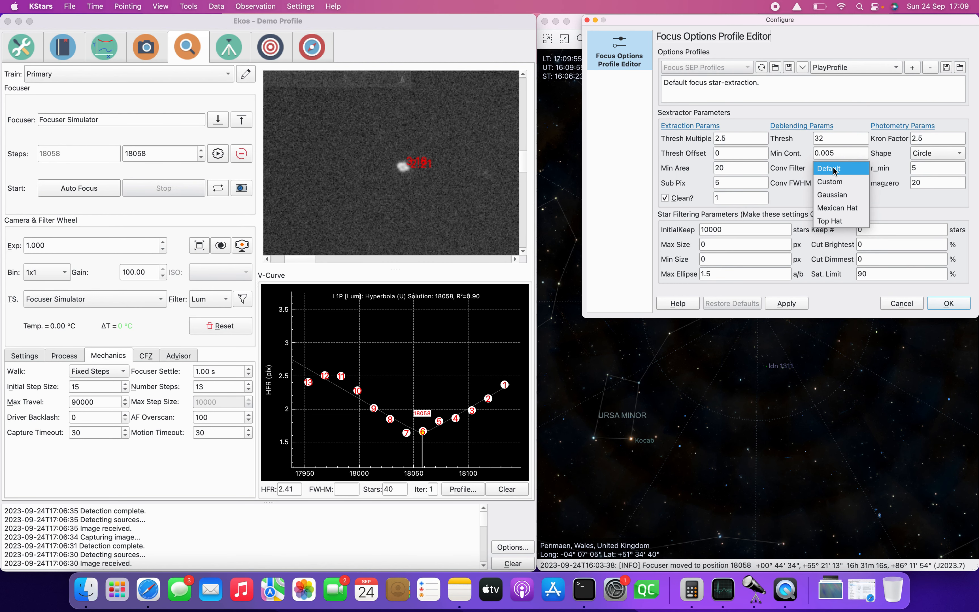
pyautogui.click(836, 194)
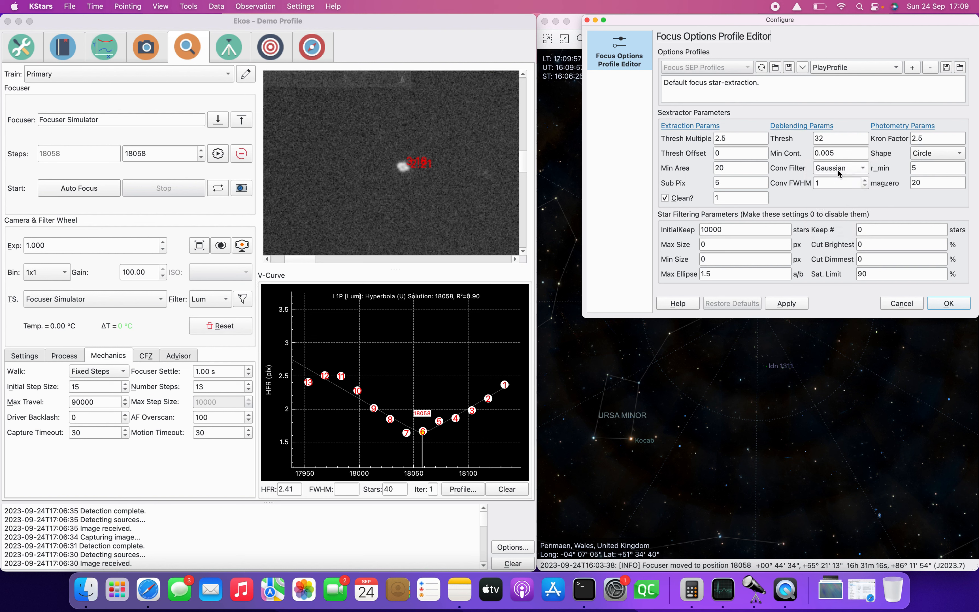
pyautogui.click(835, 183)
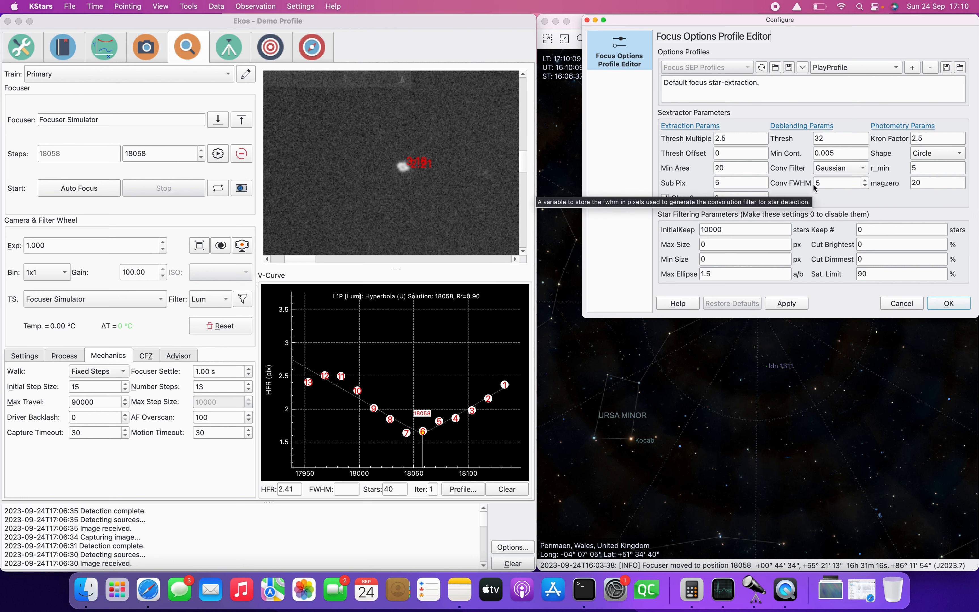
pyautogui.moveTo(844, 172)
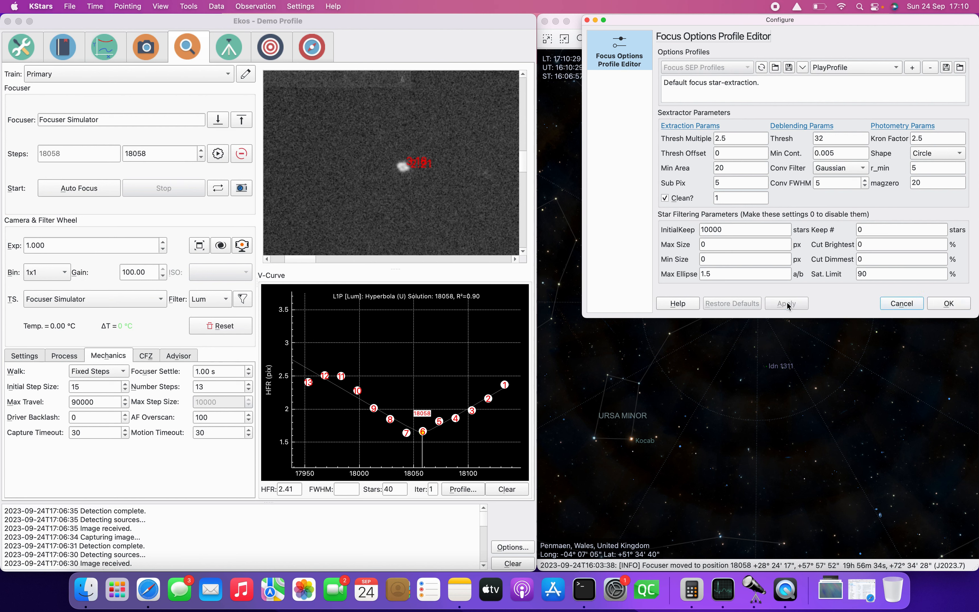
# Run autofocus with the changed SEP profile and inspect point 1 of the V-curve.
pyautogui.click(79, 188)
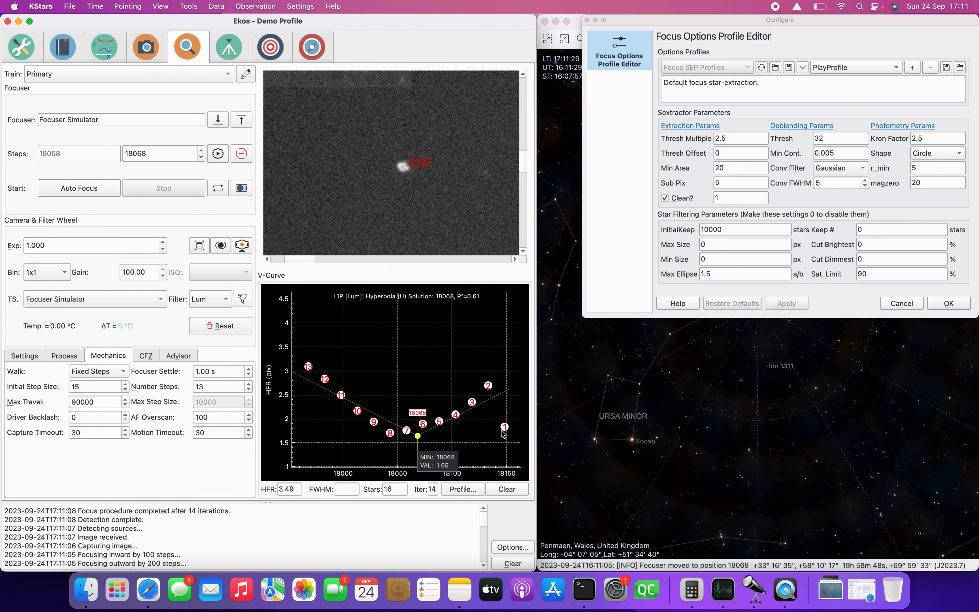
pyautogui.moveTo(504, 429)
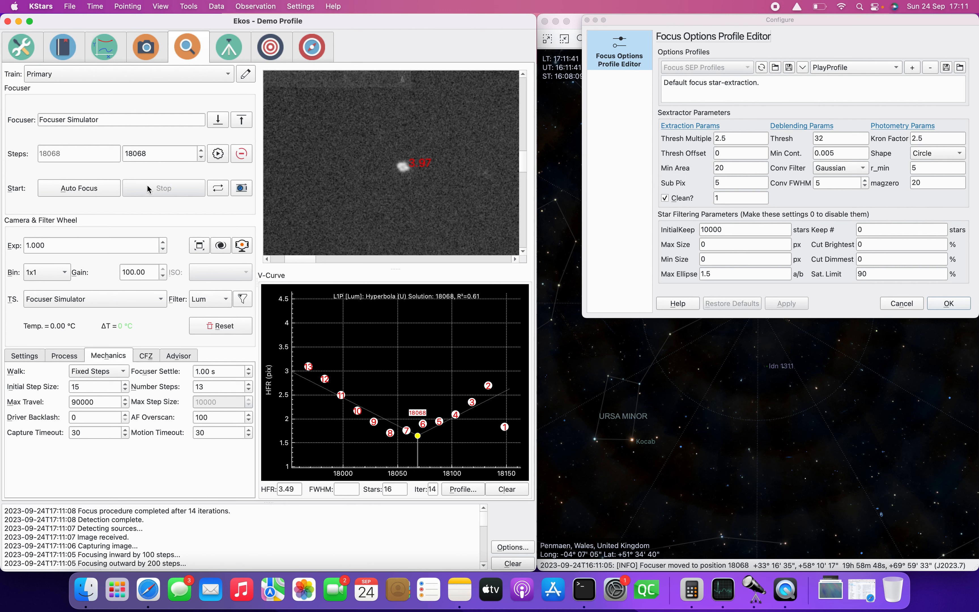
# Restart the demo2 image set by disabling and re-enabling directory-based images in the CCD Simulator's configuration.
pyautogui.click(23, 51)
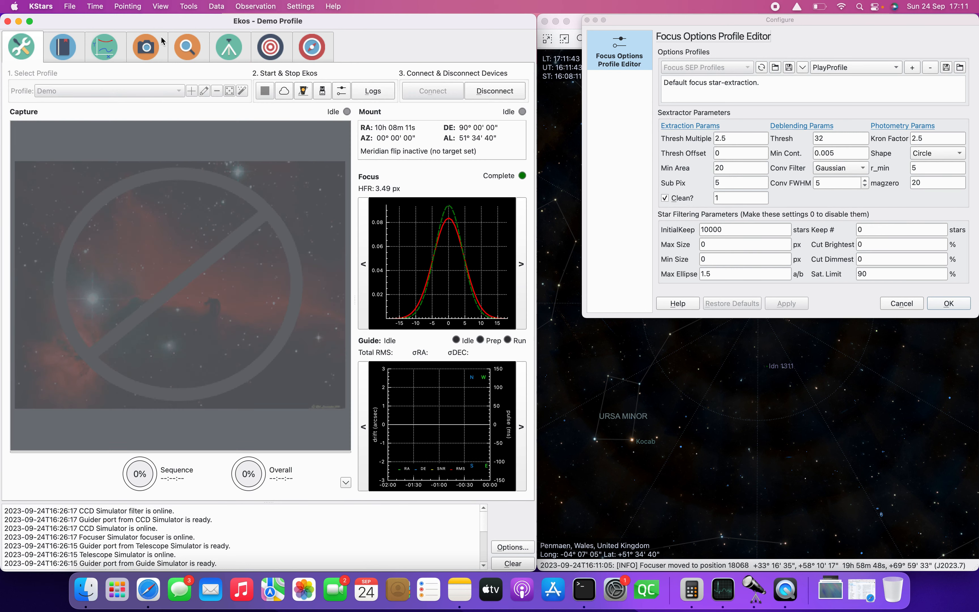
pyautogui.click(303, 91)
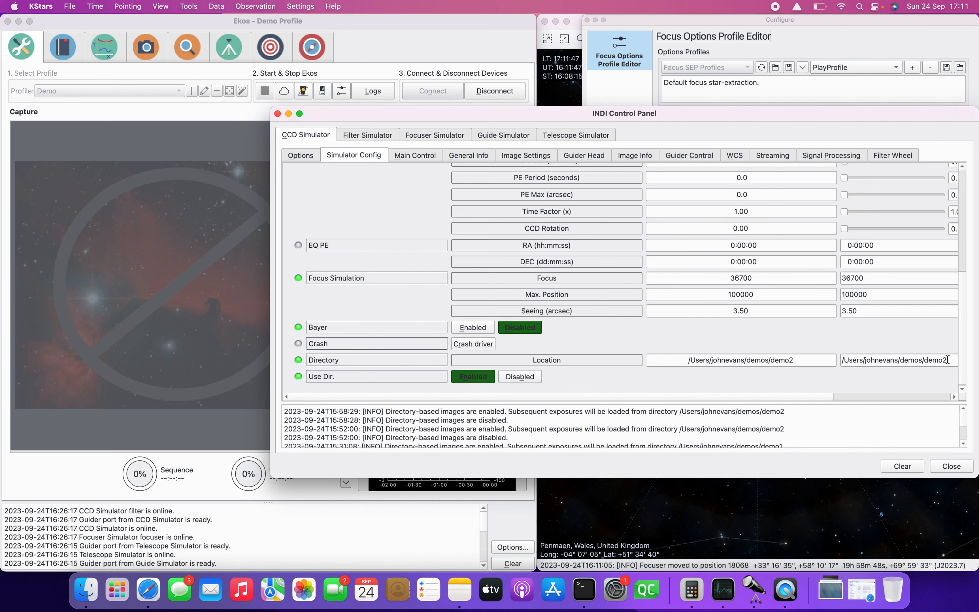
pyautogui.hscroll(5, 889, 377)
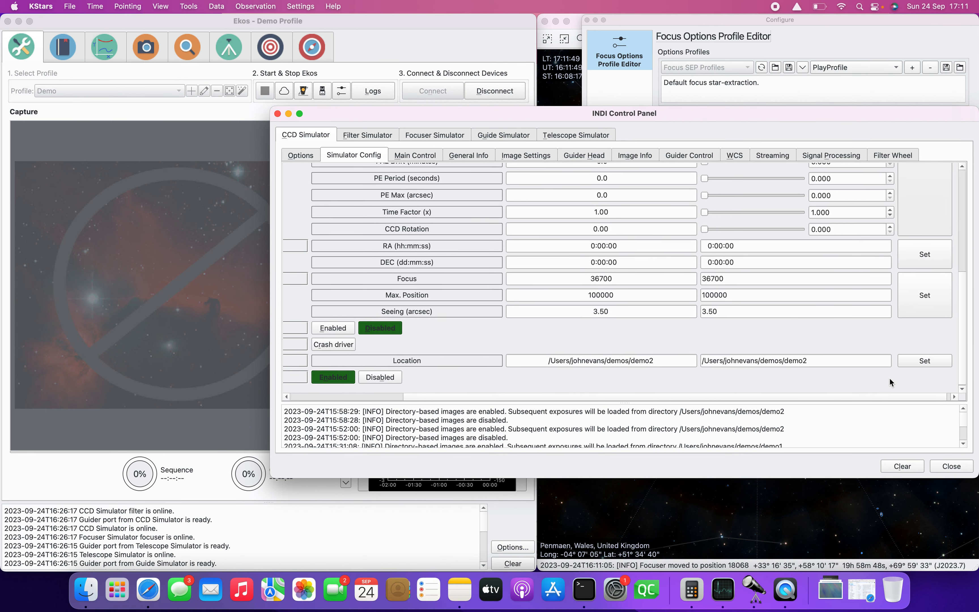
pyautogui.hscroll(-1, 889, 377)
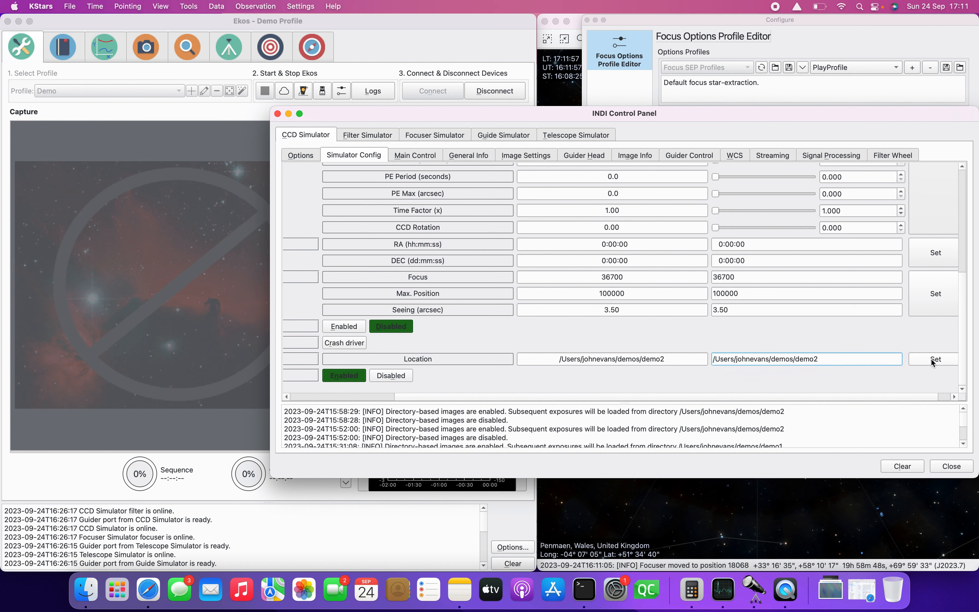
pyautogui.click(390, 375)
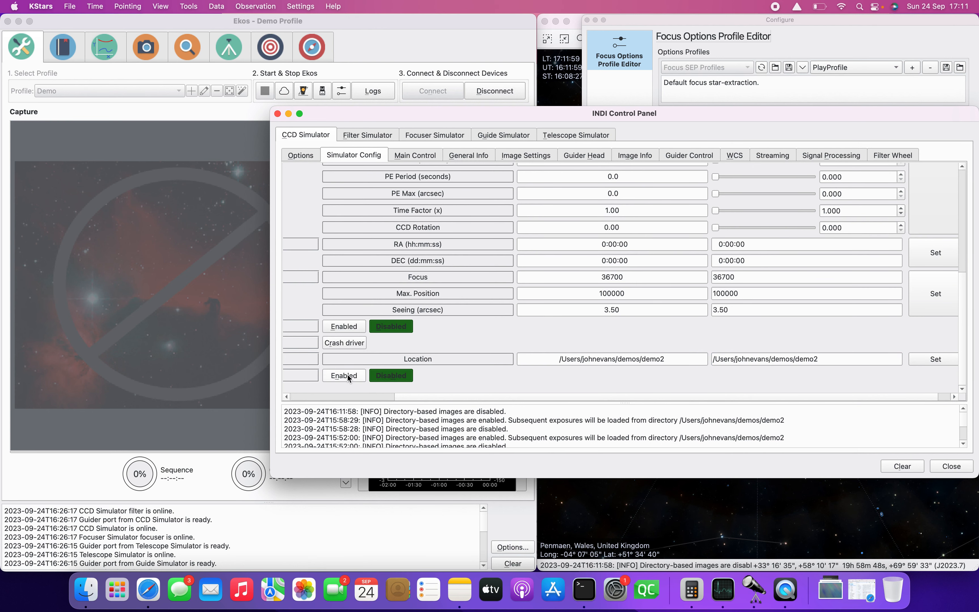
pyautogui.click(346, 375)
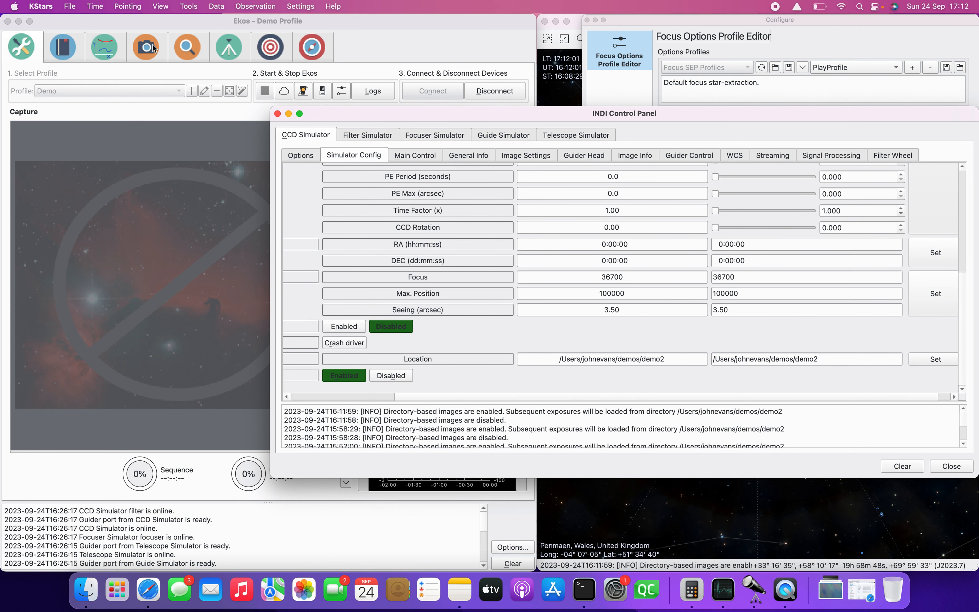
# Rerun autofocus on the restarted demo2 image set and close the INDI Control Panel.
pyautogui.click(185, 50)
pyautogui.click(186, 50)
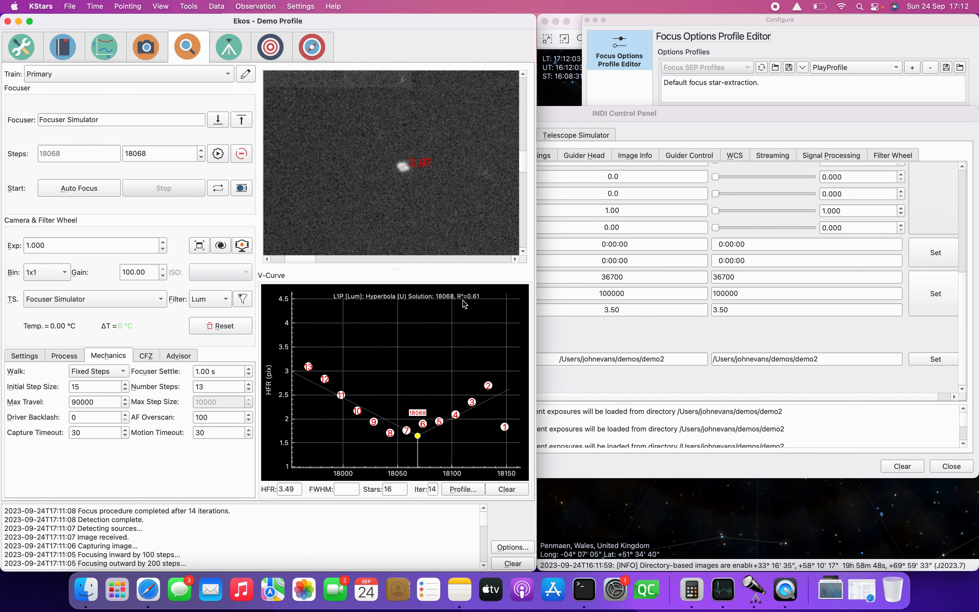
pyautogui.moveTo(507, 427)
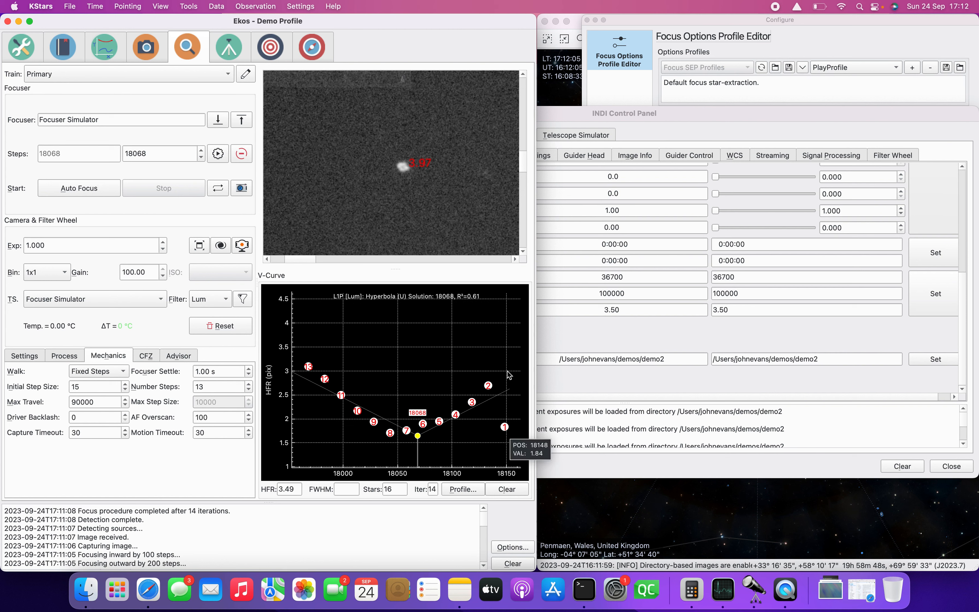
pyautogui.click(82, 189)
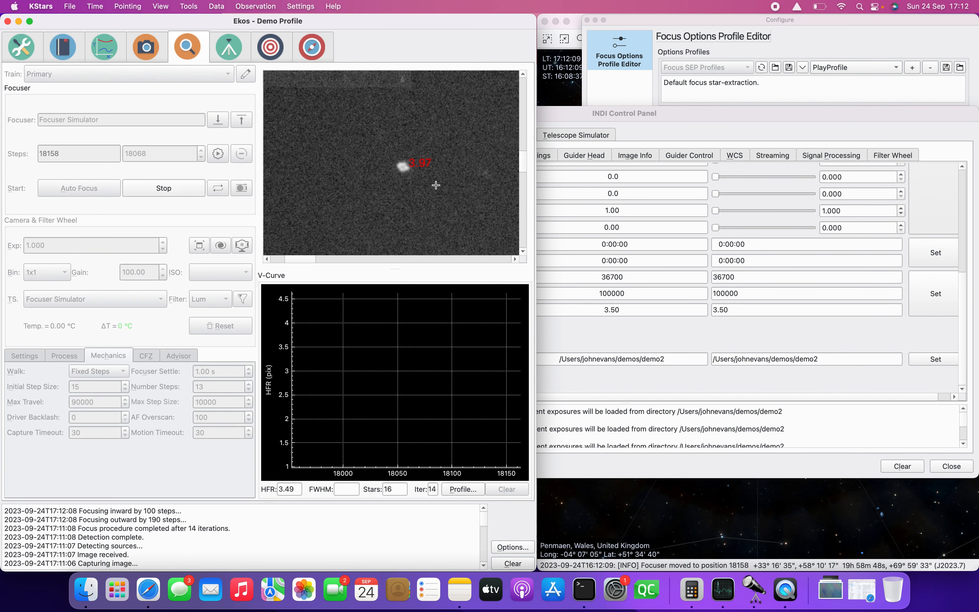
pyautogui.click(691, 109)
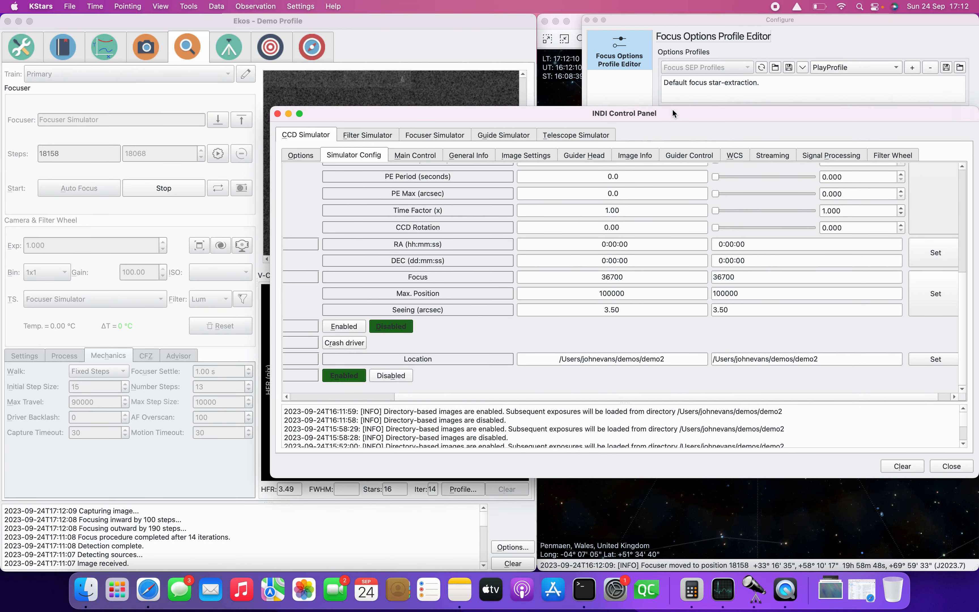
pyautogui.click(276, 114)
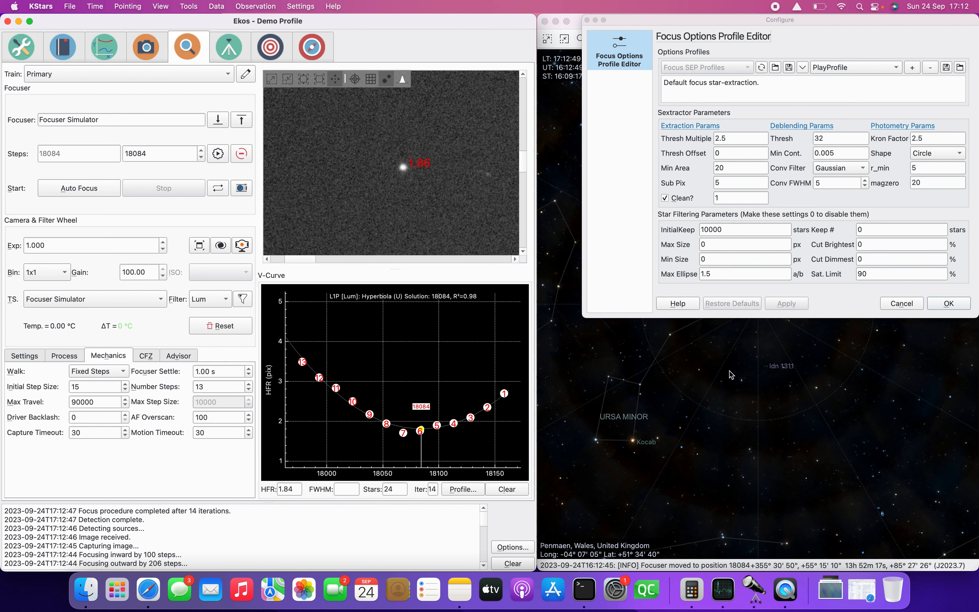
# Examine the outer points of the V-curve and the HFR labels of the detected stars around the galaxy.
pyautogui.moveTo(506, 398)
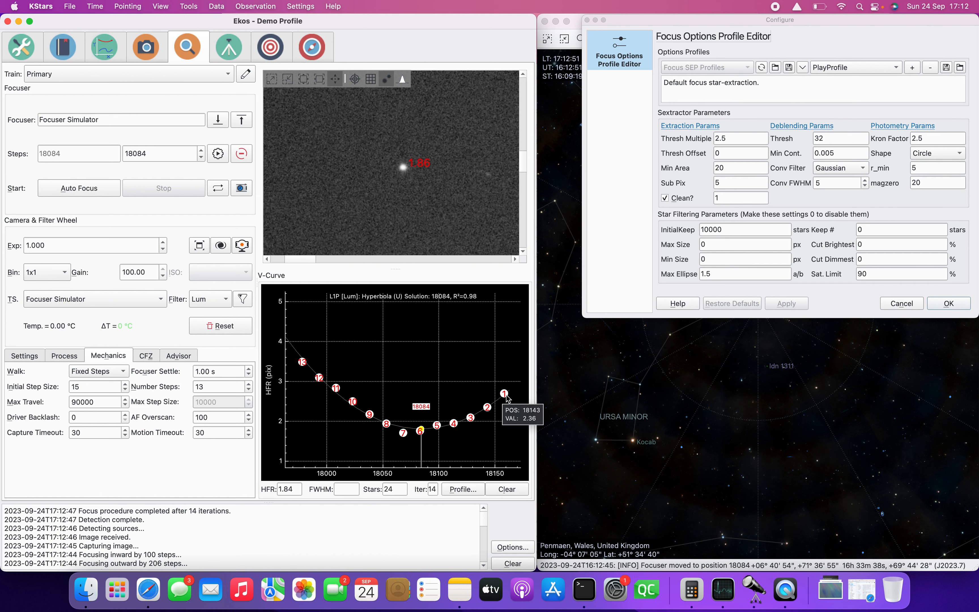
pyautogui.moveTo(317, 379)
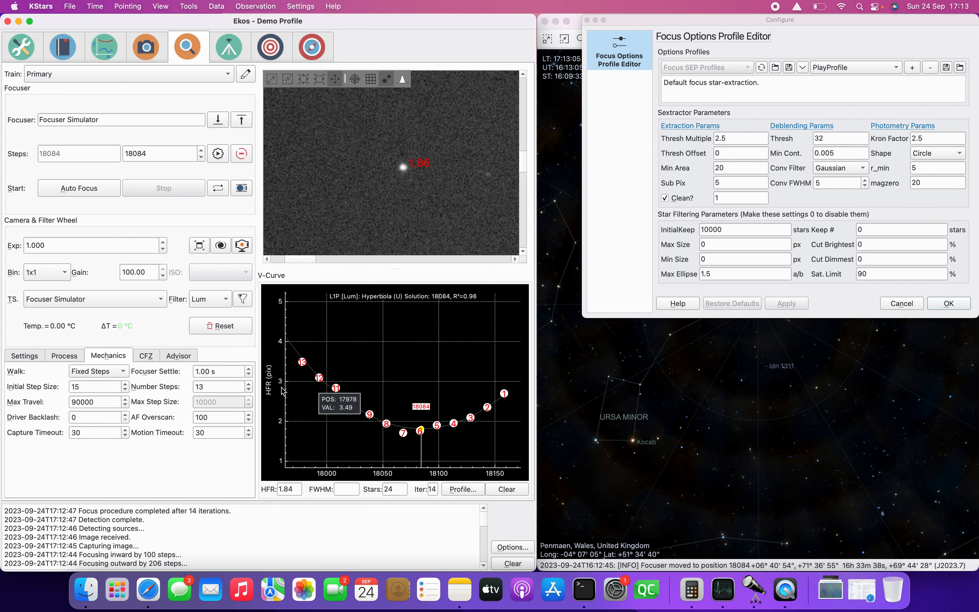
pyautogui.moveTo(341, 390)
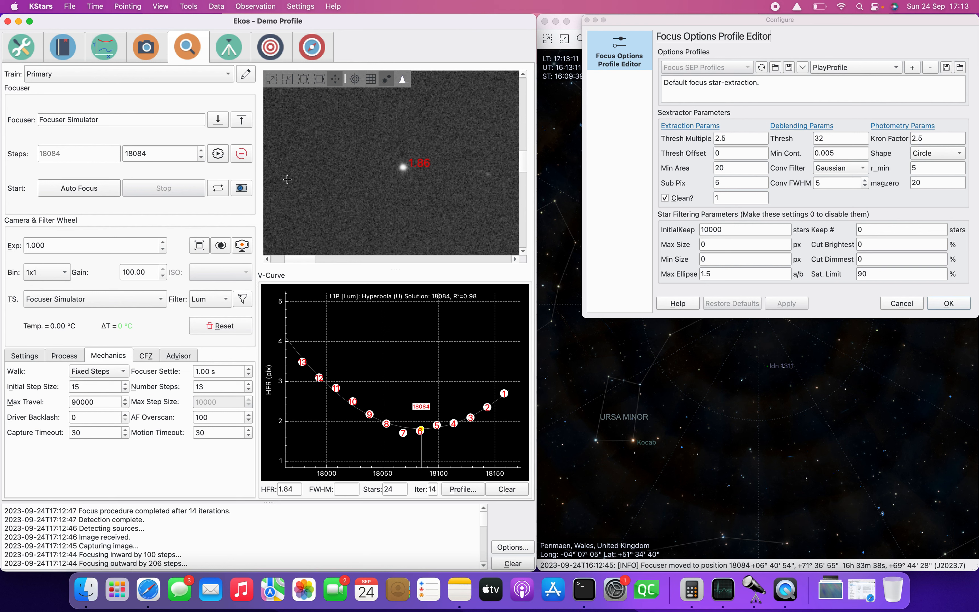
pyautogui.click(316, 80)
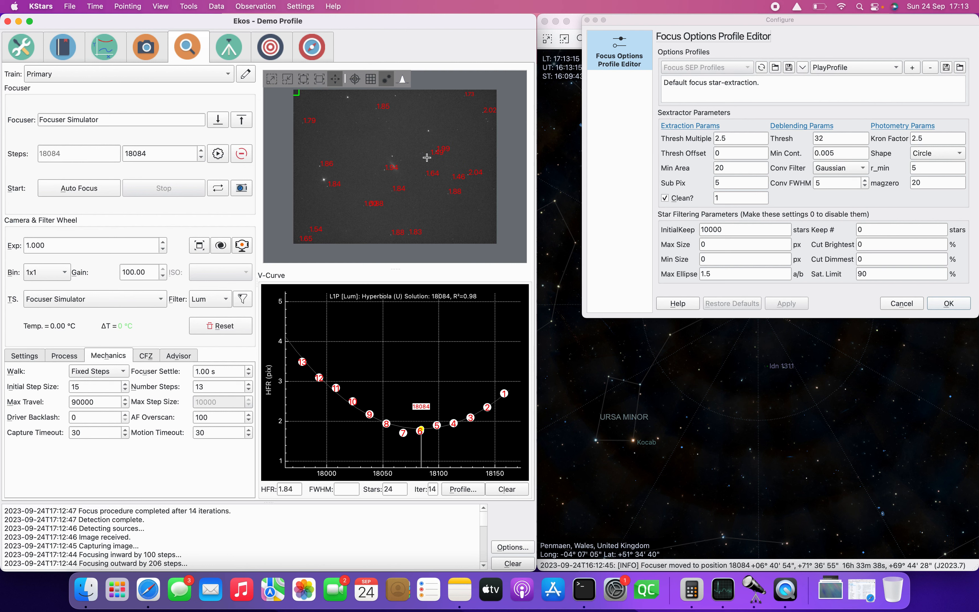
pyautogui.click(271, 79)
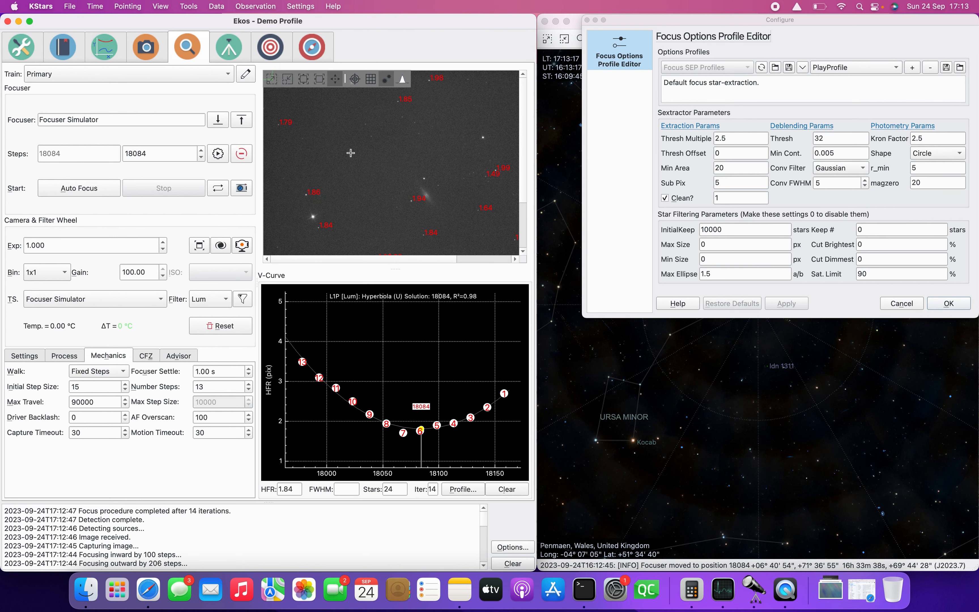
pyautogui.click(373, 172)
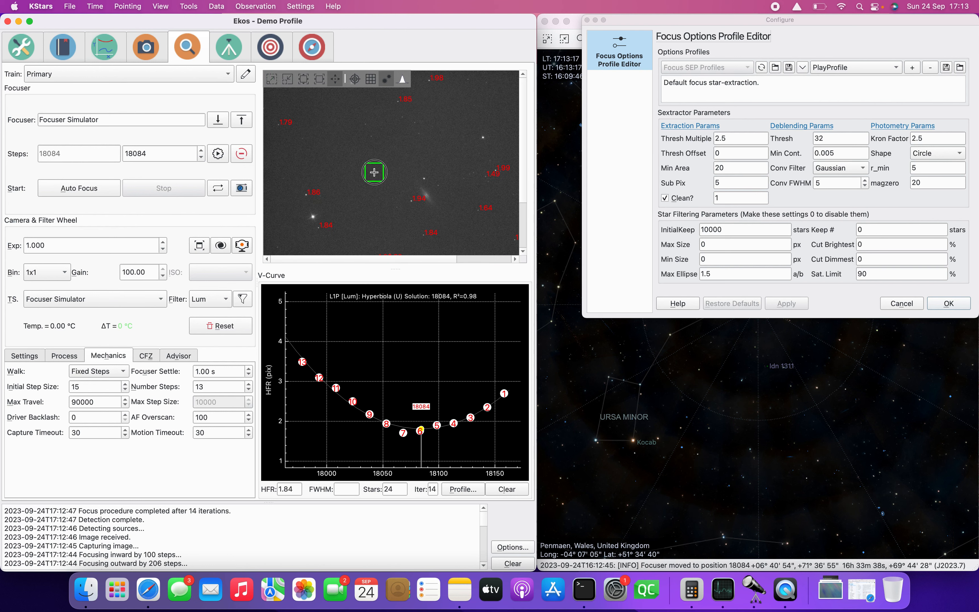
pyautogui.click(275, 83)
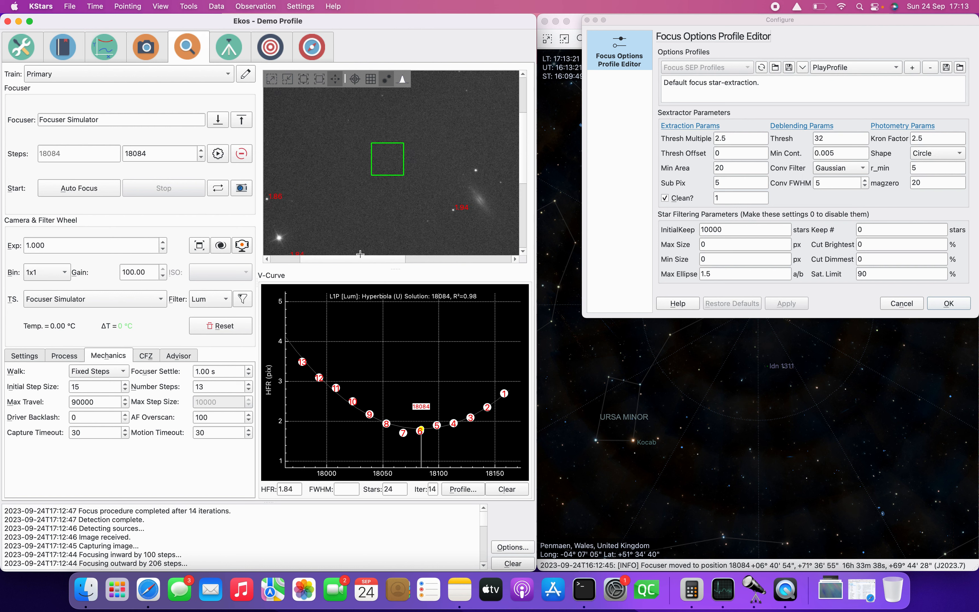
pyautogui.hscroll(5, 366, 259)
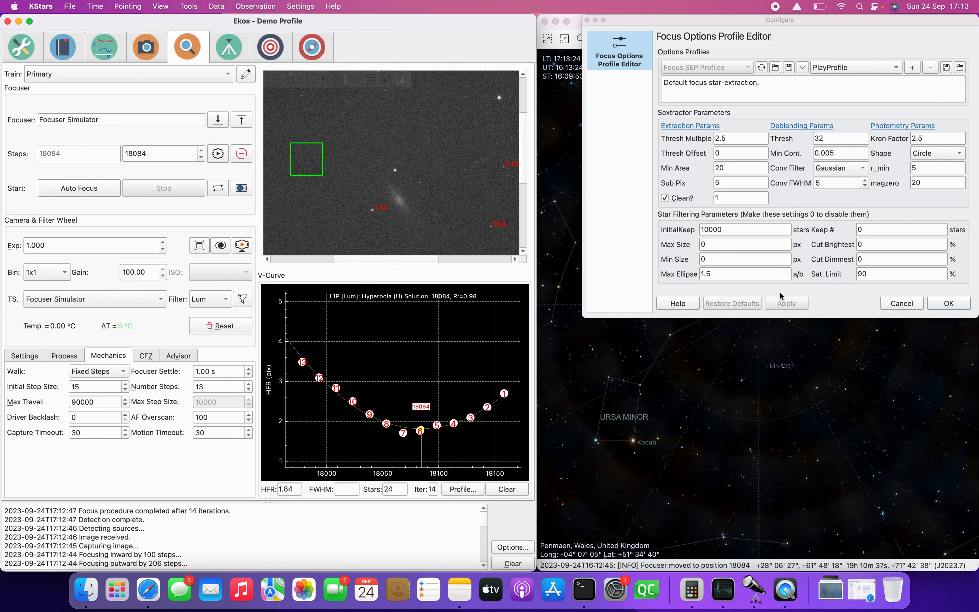
pyautogui.click(718, 272)
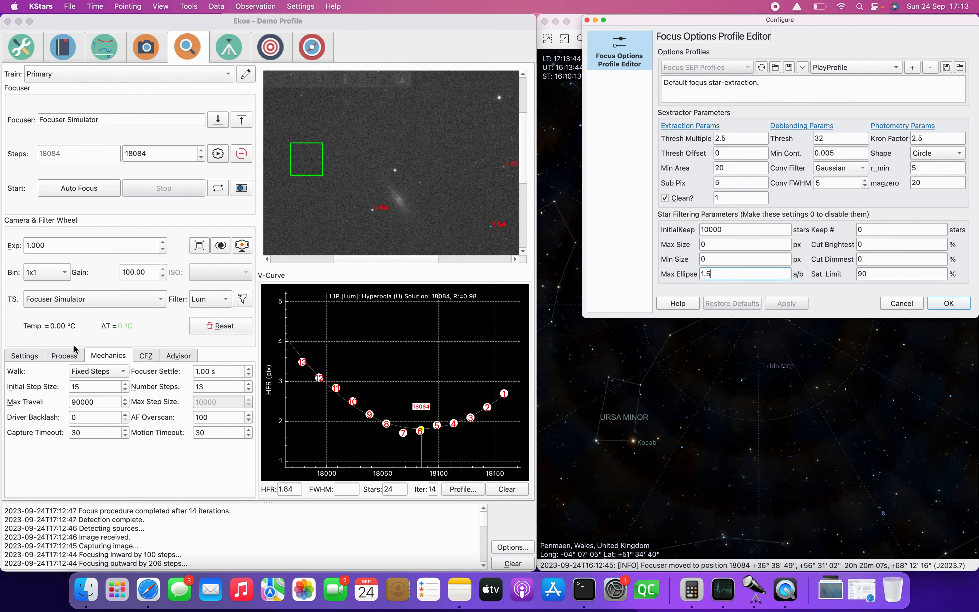
# Enable Use Weights and Refine Curve Fit in the focus process settings.
pyautogui.click(64, 355)
pyautogui.click(28, 416)
pyautogui.click(29, 430)
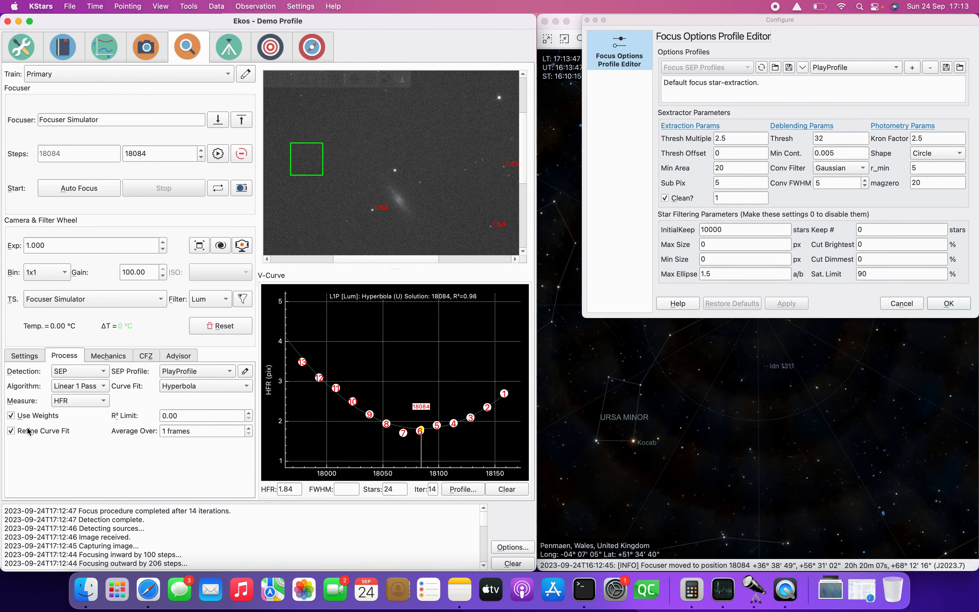
# Toggle the CCD Simulator's directory-based images off and on to restart demo2, and run autofocus with the weighted, refined curve fit.
pyautogui.click(13, 59)
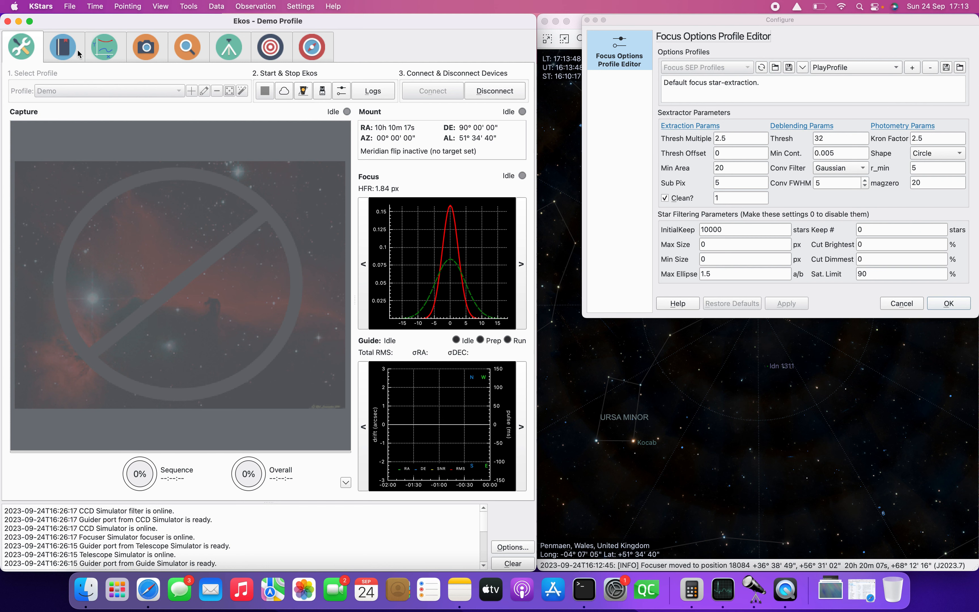
pyautogui.click(303, 91)
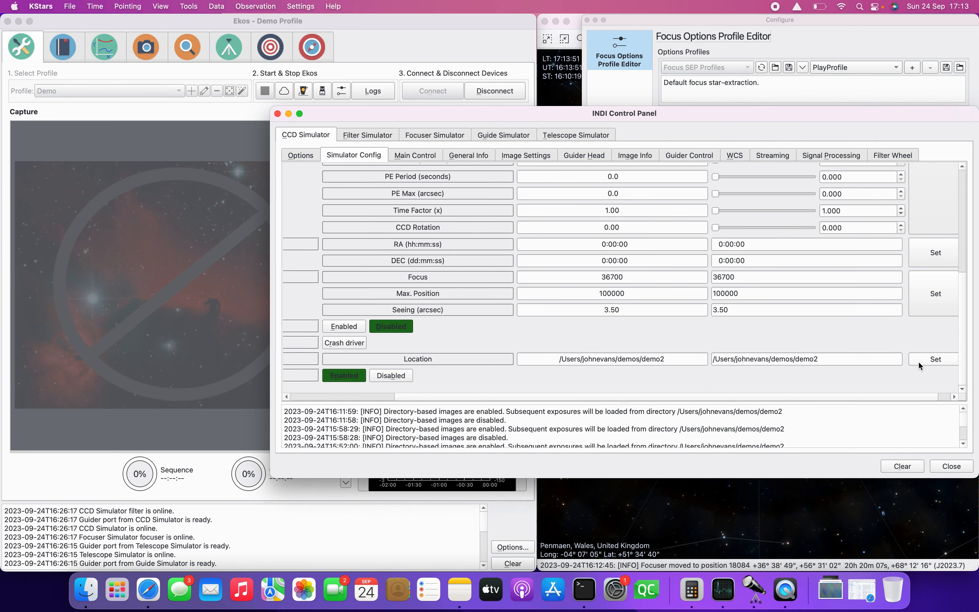
pyautogui.click(391, 375)
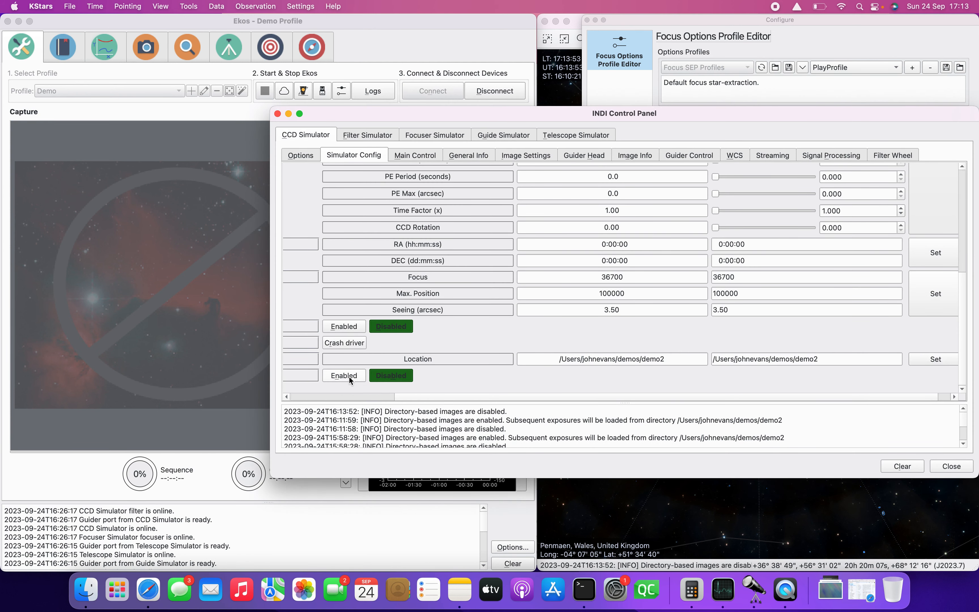
pyautogui.click(348, 376)
pyautogui.click(277, 114)
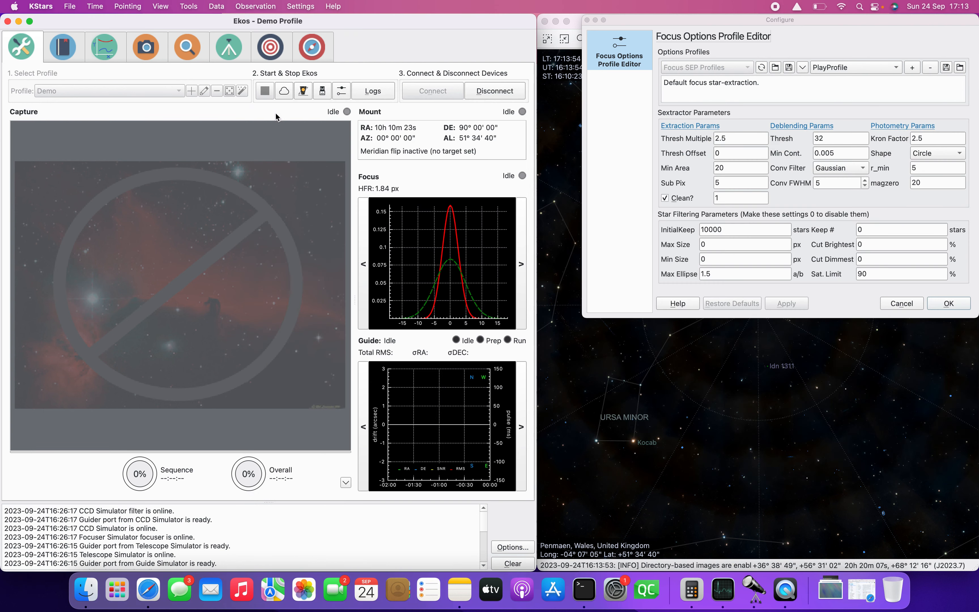
pyautogui.click(204, 52)
pyautogui.click(63, 191)
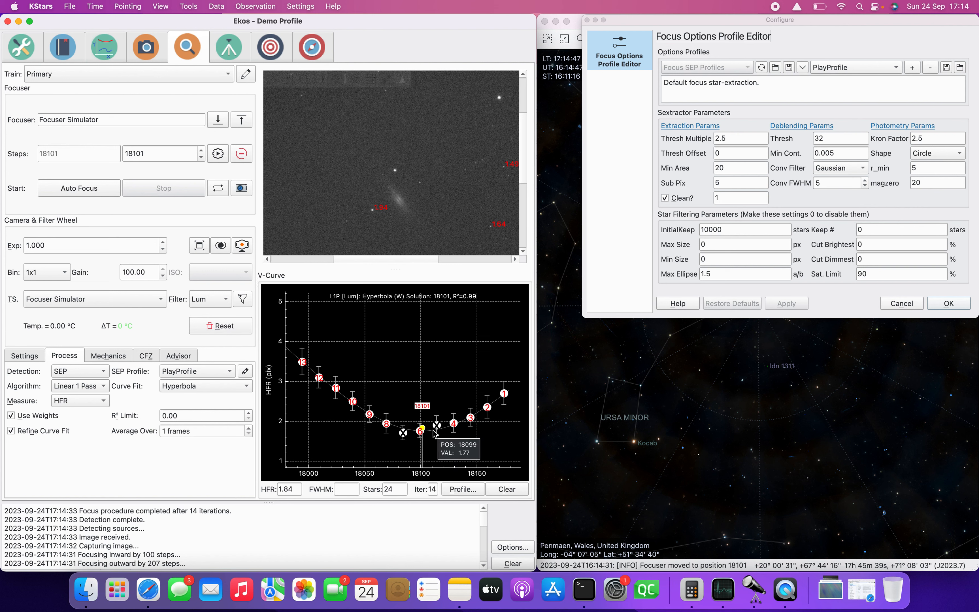
# Point the CCD Simulator's directory-based images at /demos/demo3, toggle them off and on to load the set, and close the INDI Control Panel.
pyautogui.moveTo(436, 426)
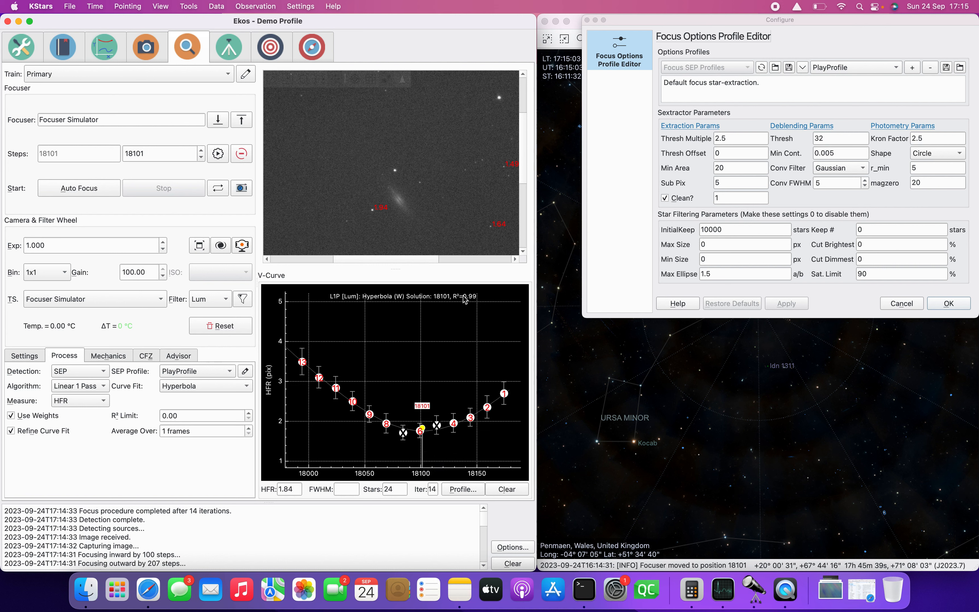
pyautogui.click(21, 47)
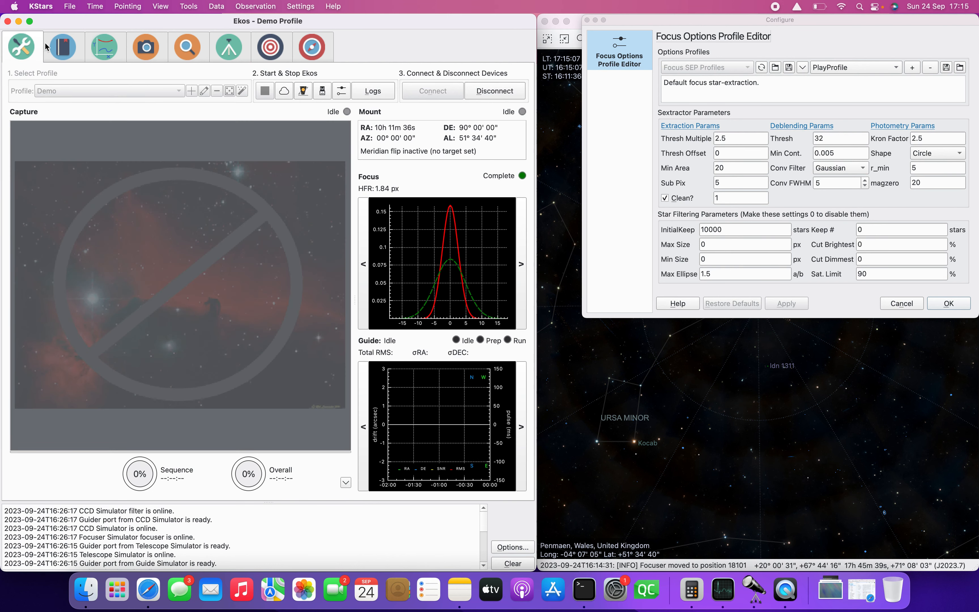
pyautogui.click(303, 91)
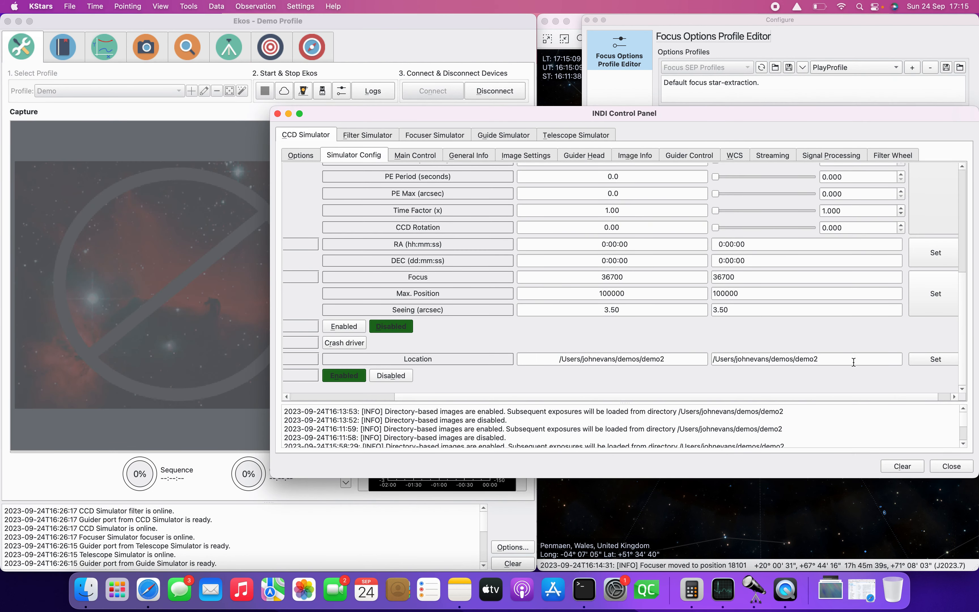
pyautogui.click(845, 359)
pyautogui.click(395, 377)
pyautogui.click(344, 377)
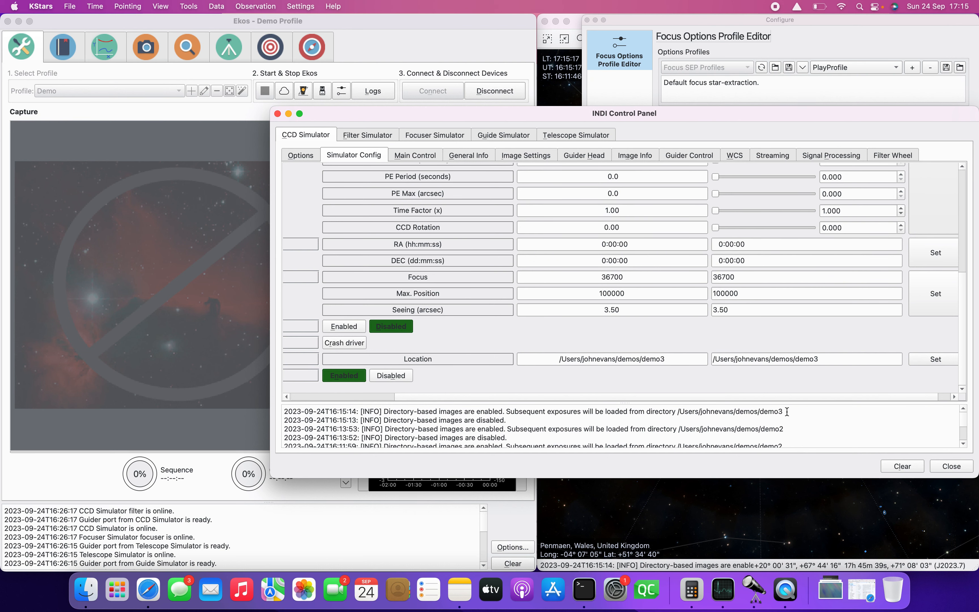
pyautogui.click(173, 45)
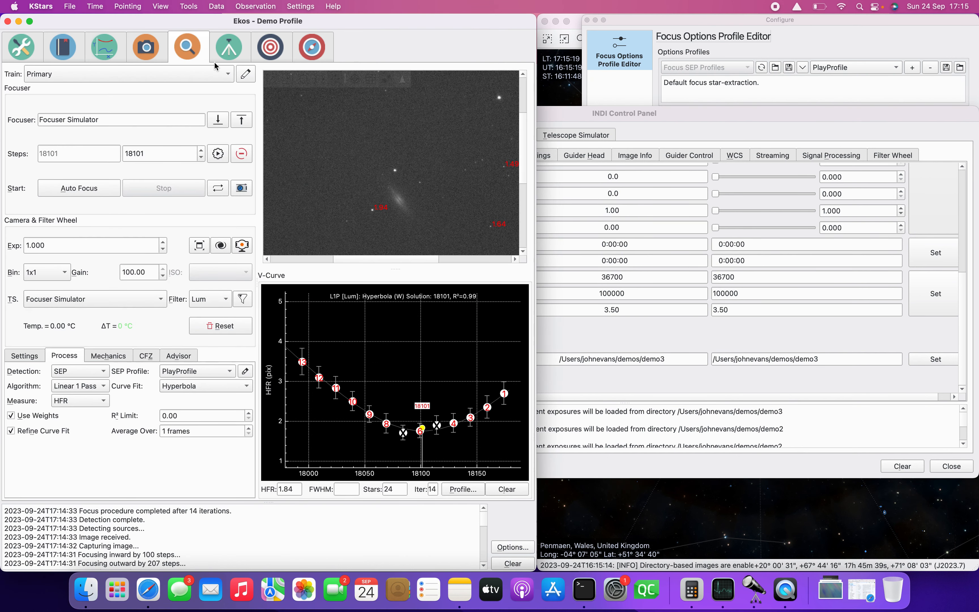
pyautogui.click(567, 115)
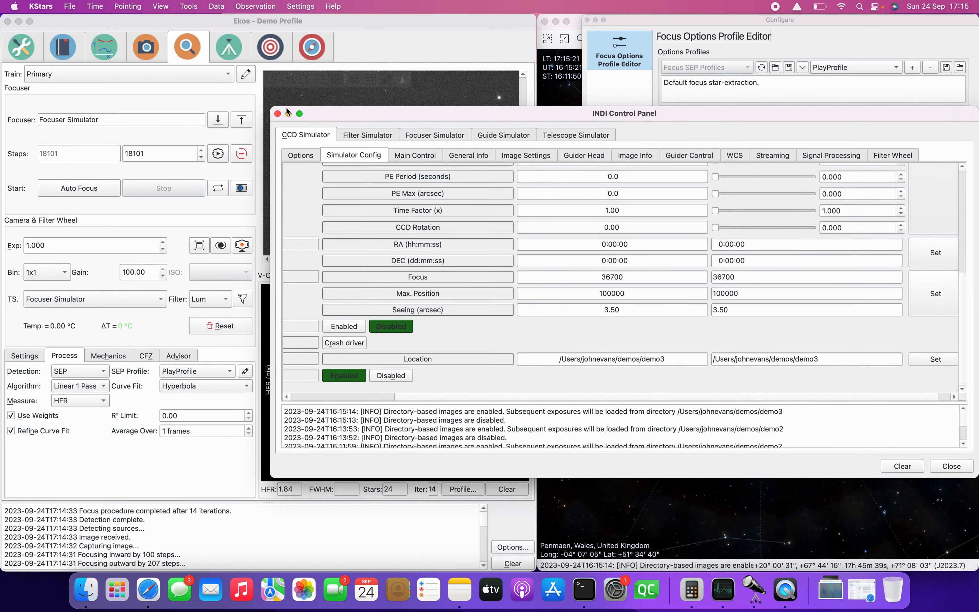
pyautogui.click(277, 113)
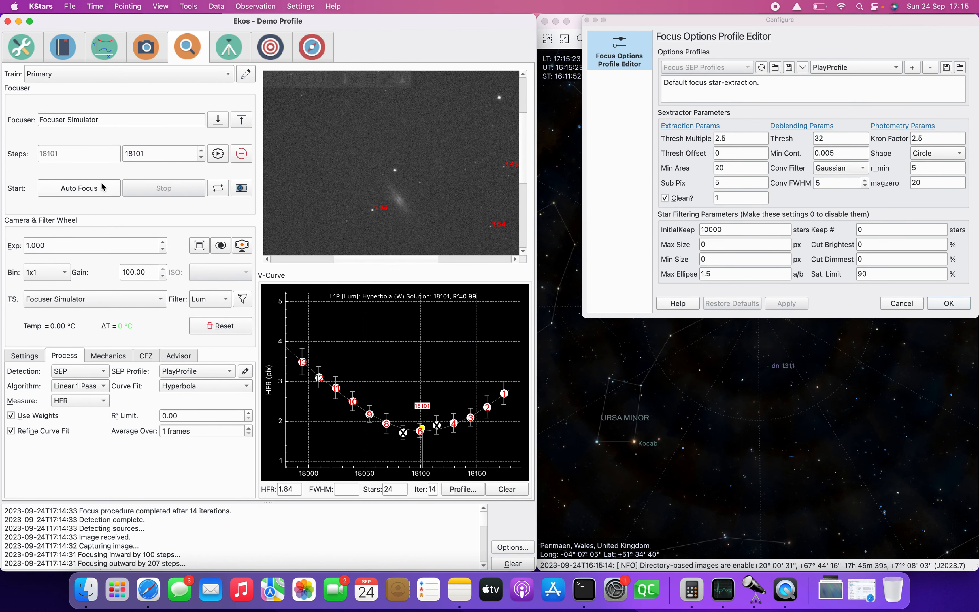
# In PlayProfile, set Thresh Multiple to 2, the convolution filter to Default and Conv FWHM to 1.
pyautogui.click(742, 143)
pyautogui.press('BackSpace')
pyautogui.press('BackSpace')
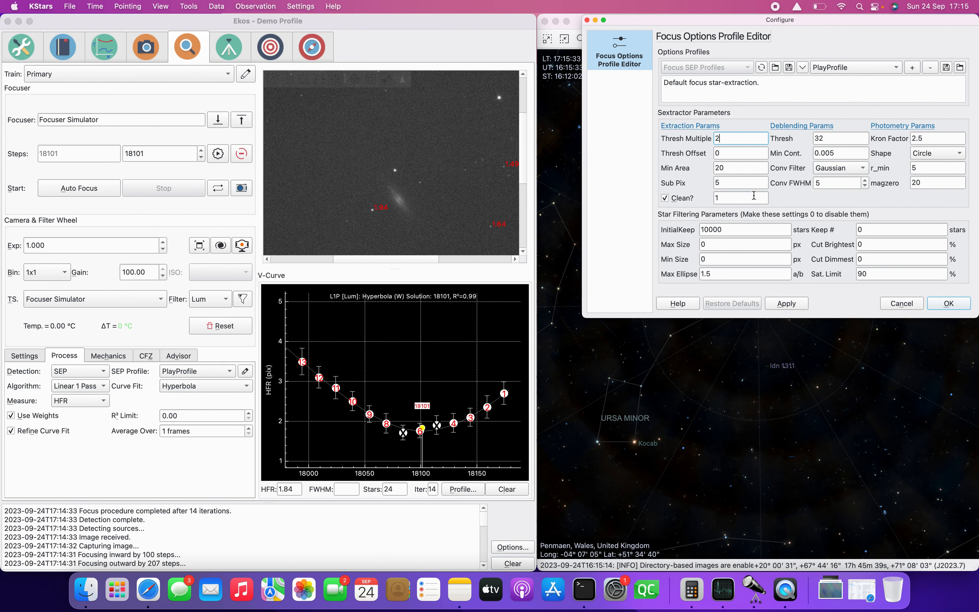
pyautogui.click(846, 168)
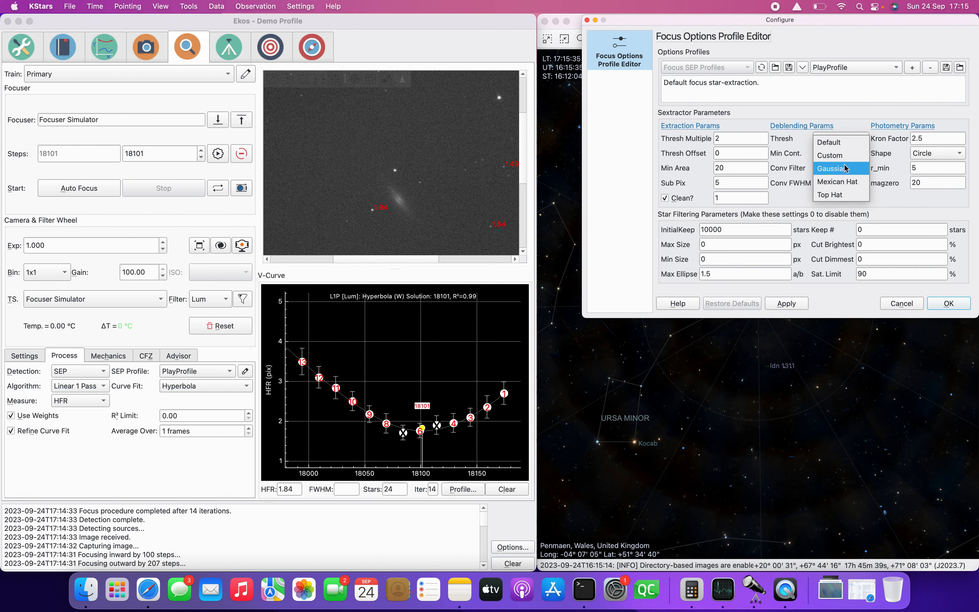
pyautogui.click(833, 142)
pyautogui.doubleClick(833, 182)
pyautogui.write('1')
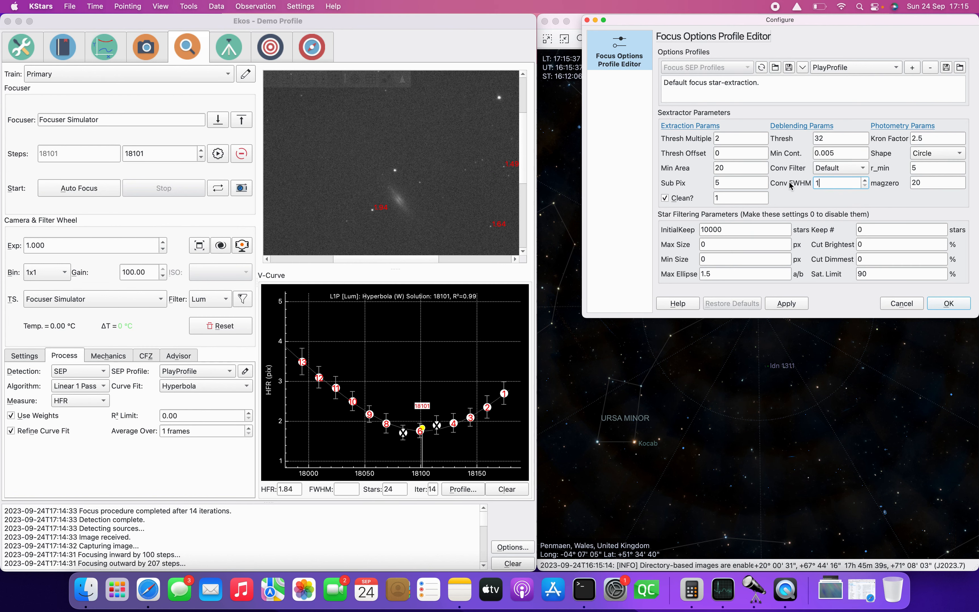
pyautogui.press('Tab')
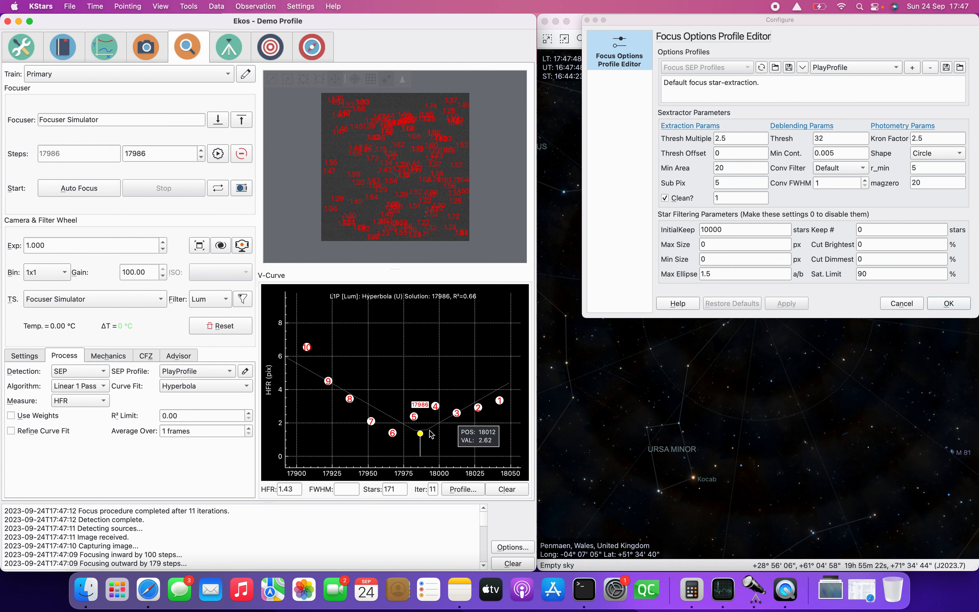
# Examine the V-curve points around the solution and the HFR labels of detected stars across the enlarged focus frame.
pyautogui.moveTo(415, 436)
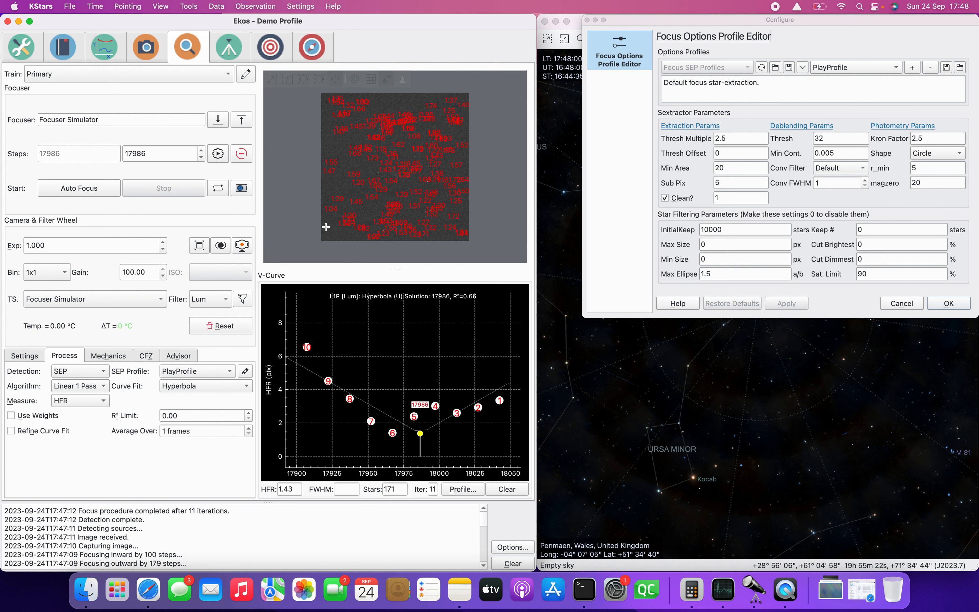
pyautogui.click(271, 80)
pyautogui.click(271, 81)
pyautogui.click(272, 80)
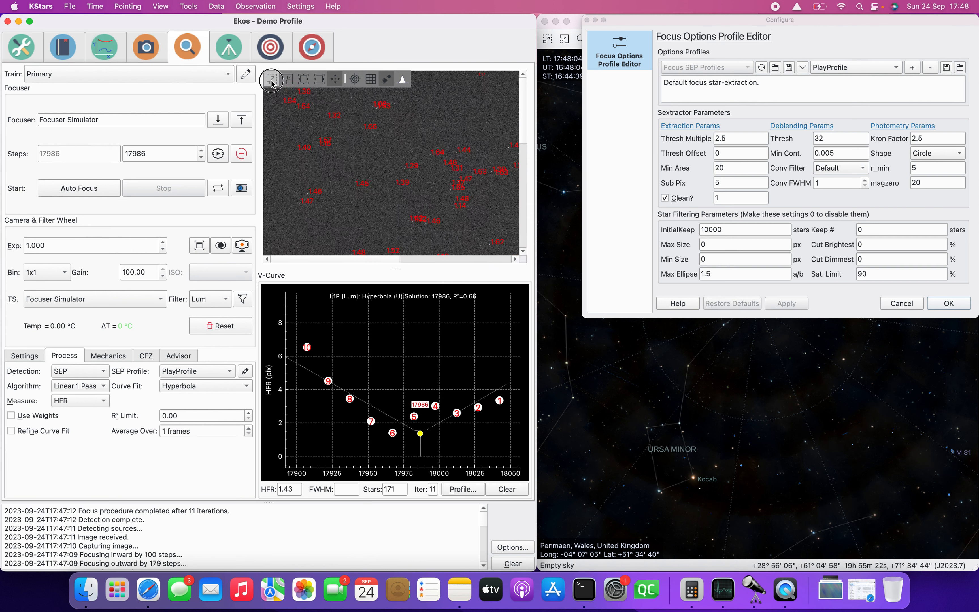
pyautogui.click(271, 80)
pyautogui.click(271, 80)
pyautogui.click(271, 81)
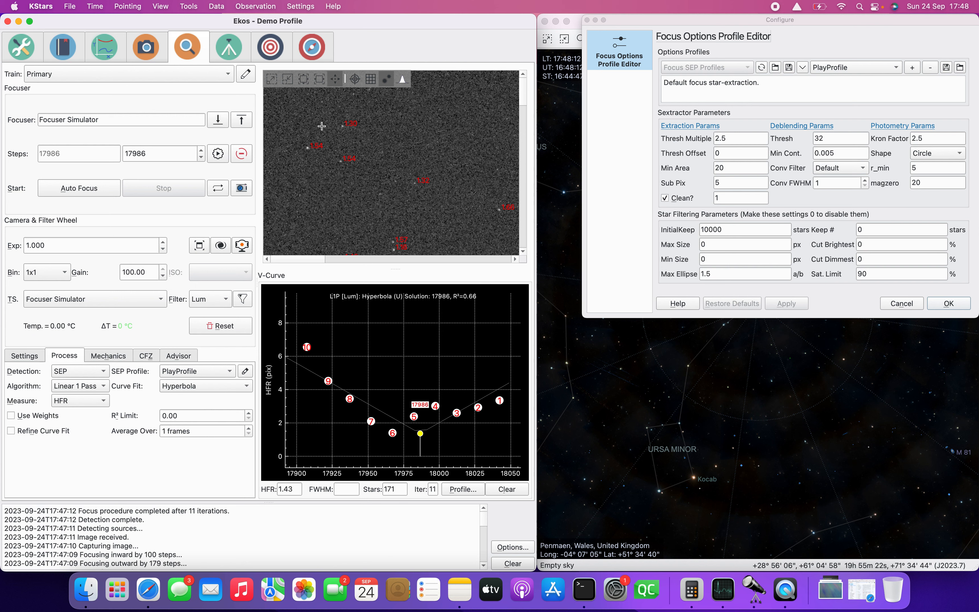
pyautogui.click(521, 95)
pyautogui.moveTo(521, 92); pyautogui.dragTo(520, 169)
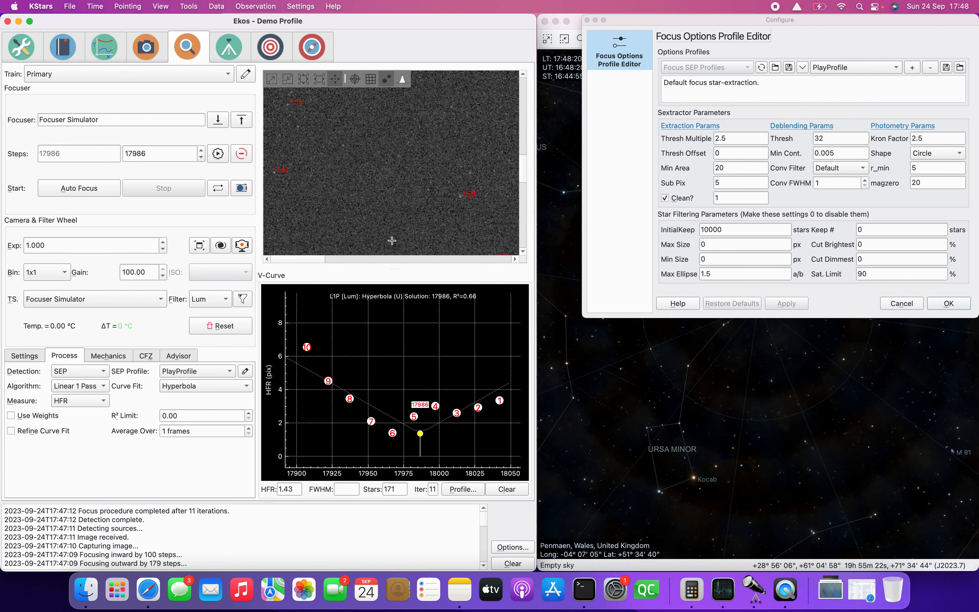
pyautogui.moveTo(293, 259); pyautogui.dragTo(387, 260)
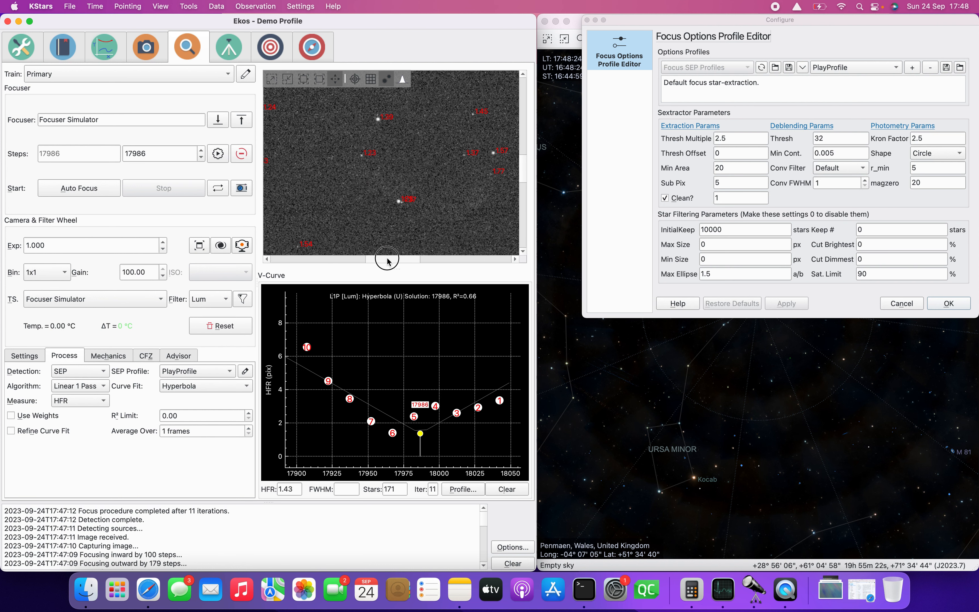
# Capture a single focus frame and compare its defocused star rings with the first points of the V-curve.
pyautogui.click(241, 188)
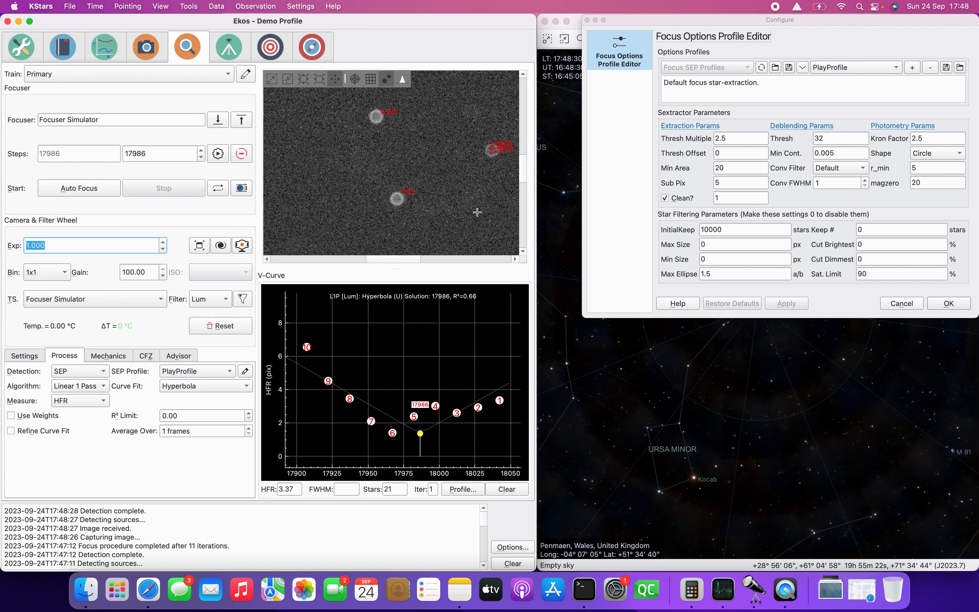
pyautogui.moveTo(404, 257); pyautogui.dragTo(413, 258)
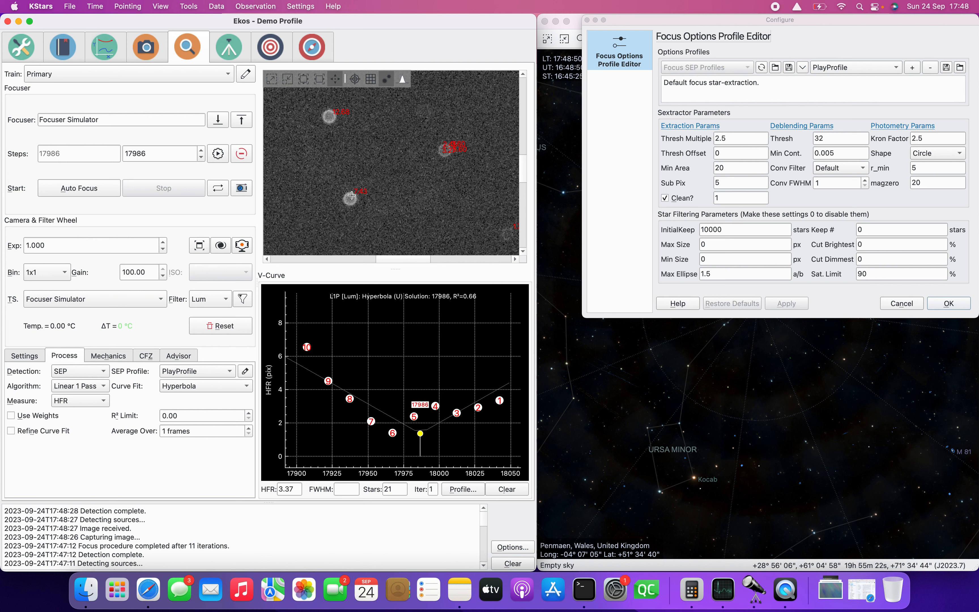
pyautogui.moveTo(349, 203)
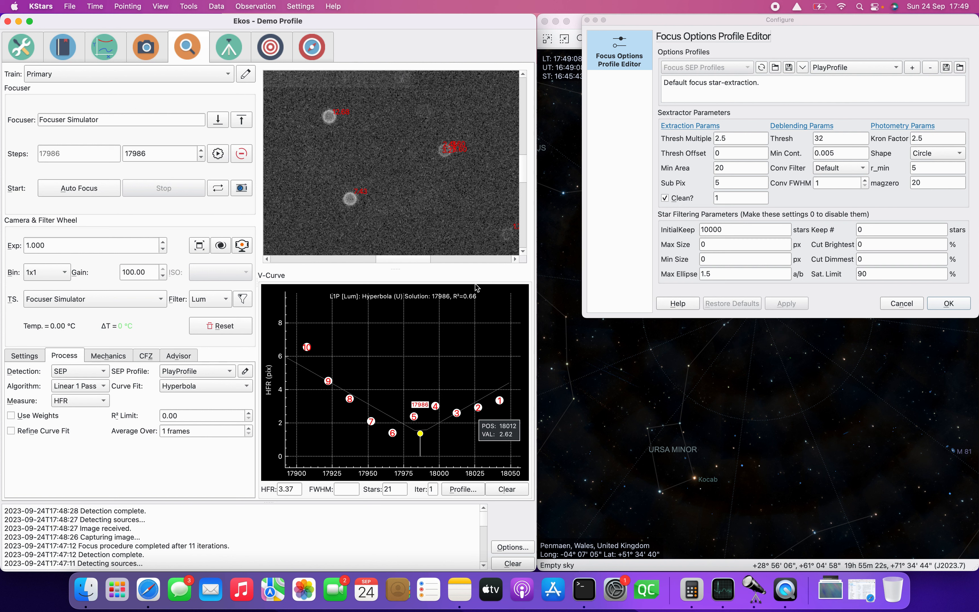
pyautogui.moveTo(447, 146)
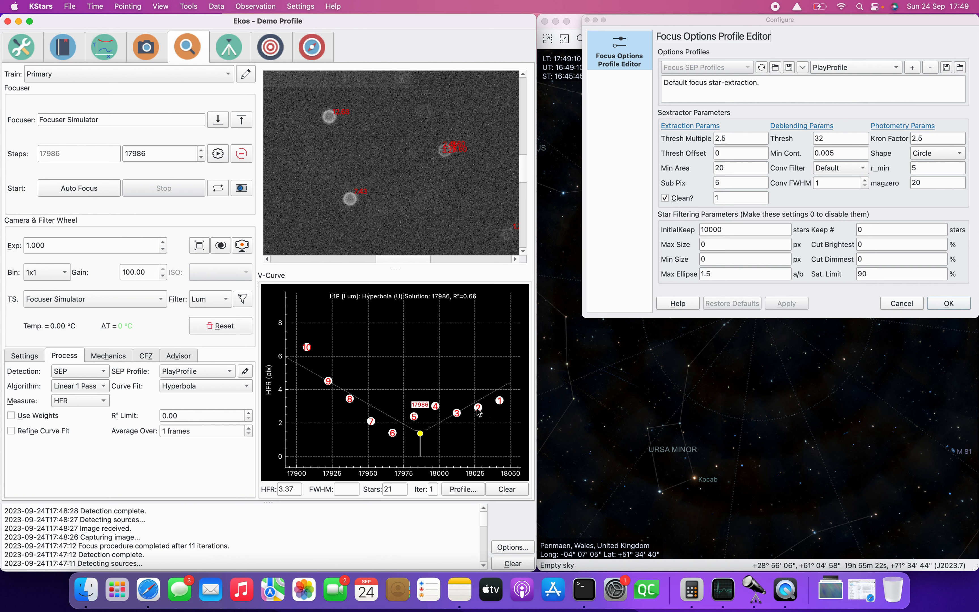
pyautogui.moveTo(478, 409)
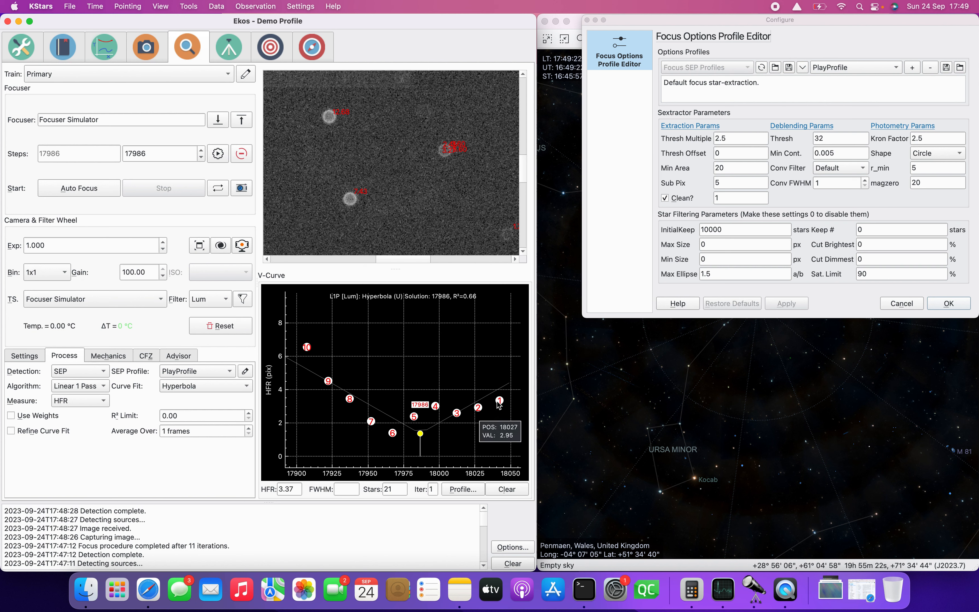
# Change PlayProfile's convolution filter to Gaussian with a Conv FWHM of 10.
pyautogui.click(827, 170)
pyautogui.click(832, 196)
pyautogui.click(829, 183)
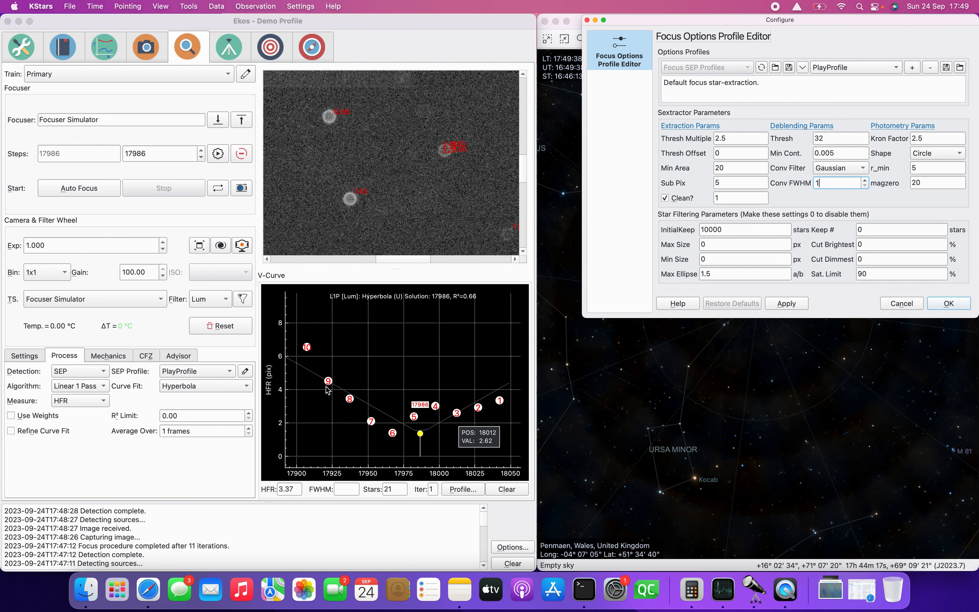
pyautogui.moveTo(330, 384)
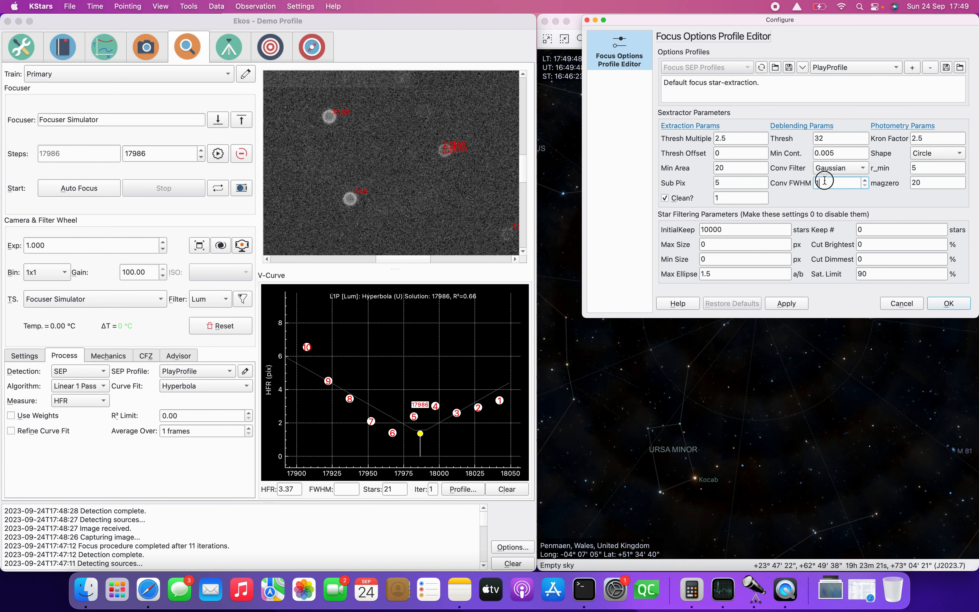
pyautogui.moveTo(824, 181); pyautogui.dragTo(799, 180)
# Capture five more single frames from the image set and check star detection in the lower part of each frame.
pyautogui.moveTo(528, 171); pyautogui.dragTo(527, 210)
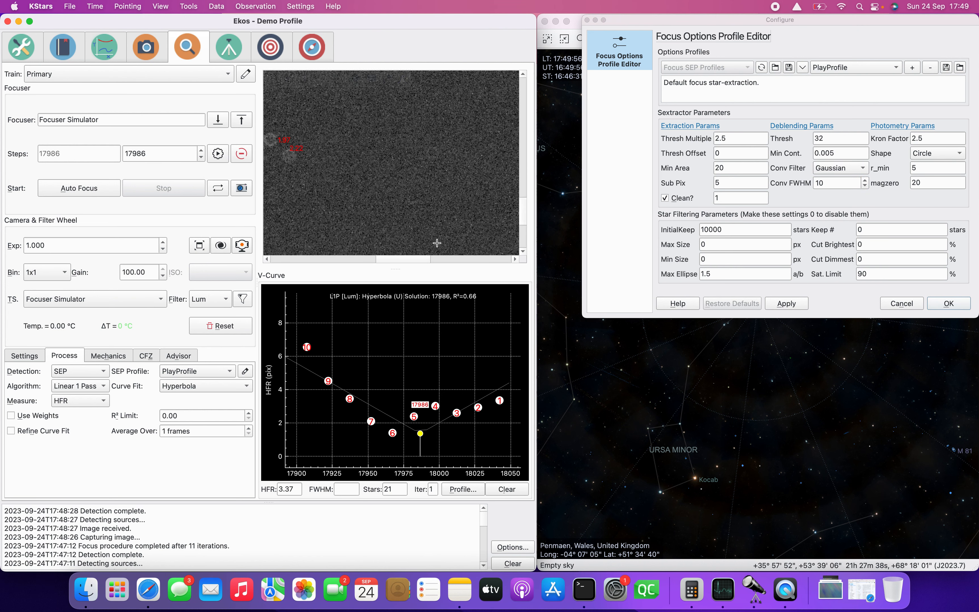
pyautogui.moveTo(421, 263); pyautogui.dragTo(396, 262)
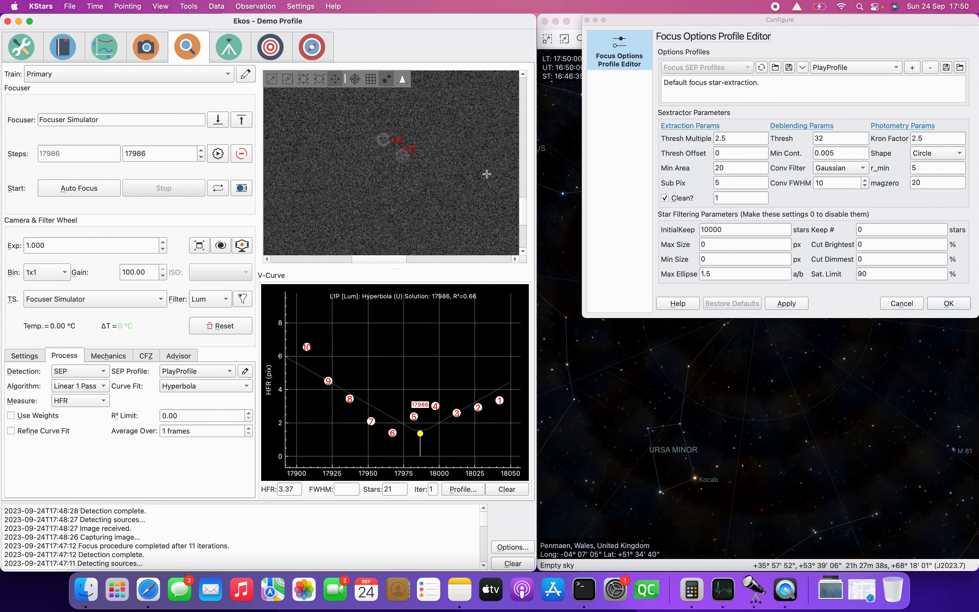
pyautogui.scroll(-5, 525, 213)
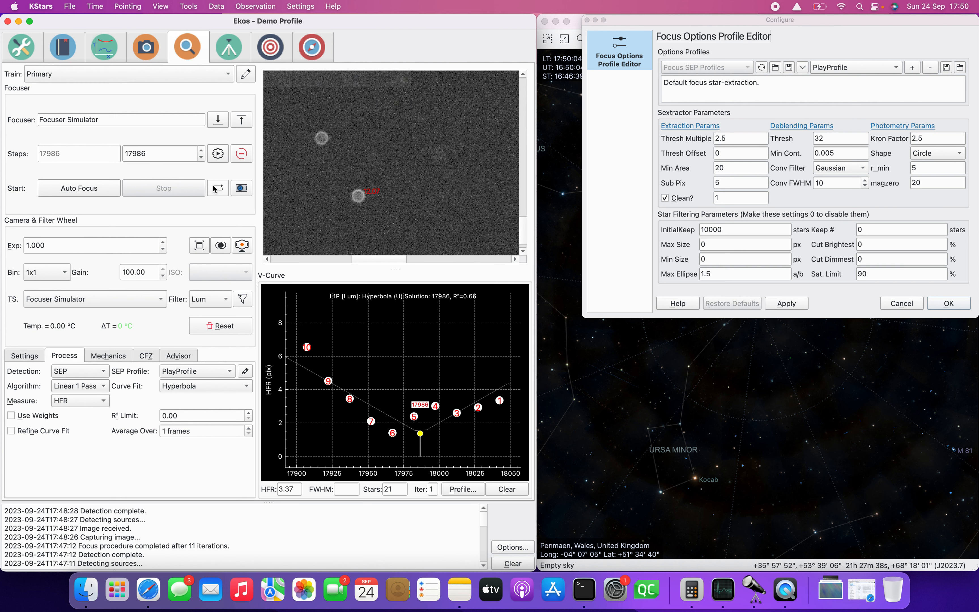
pyautogui.click(242, 187)
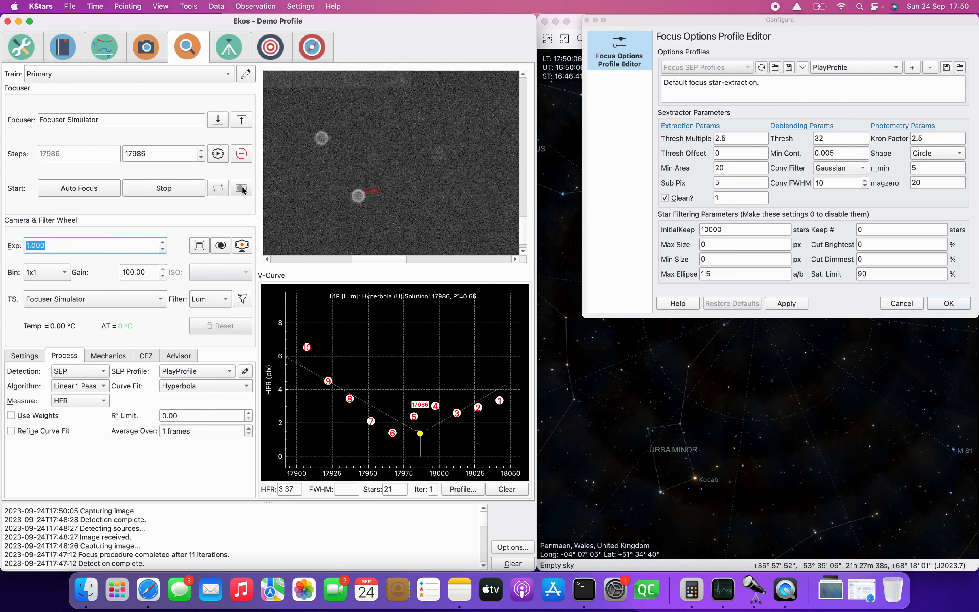
pyautogui.click(242, 189)
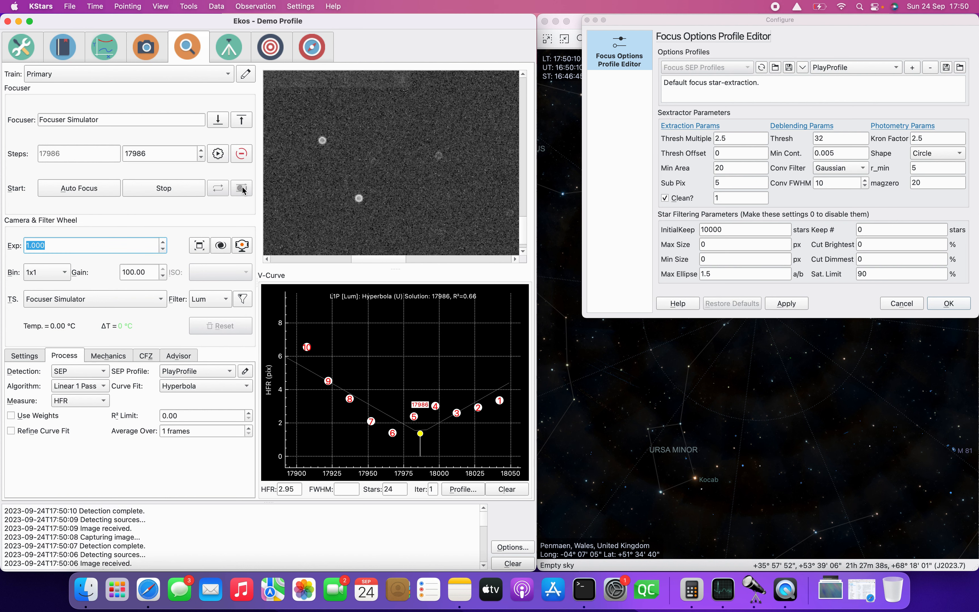
pyautogui.click(242, 189)
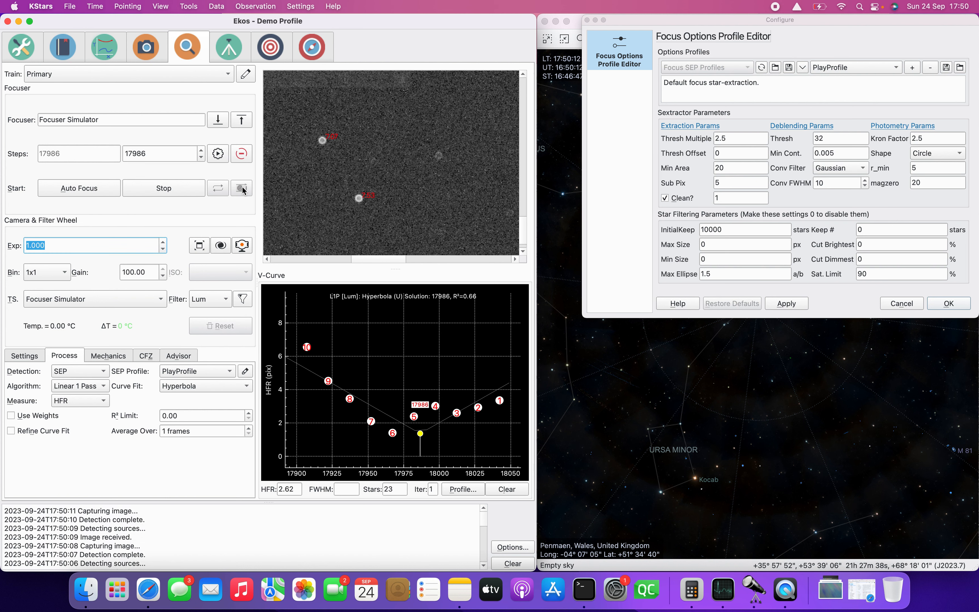
pyautogui.click(242, 189)
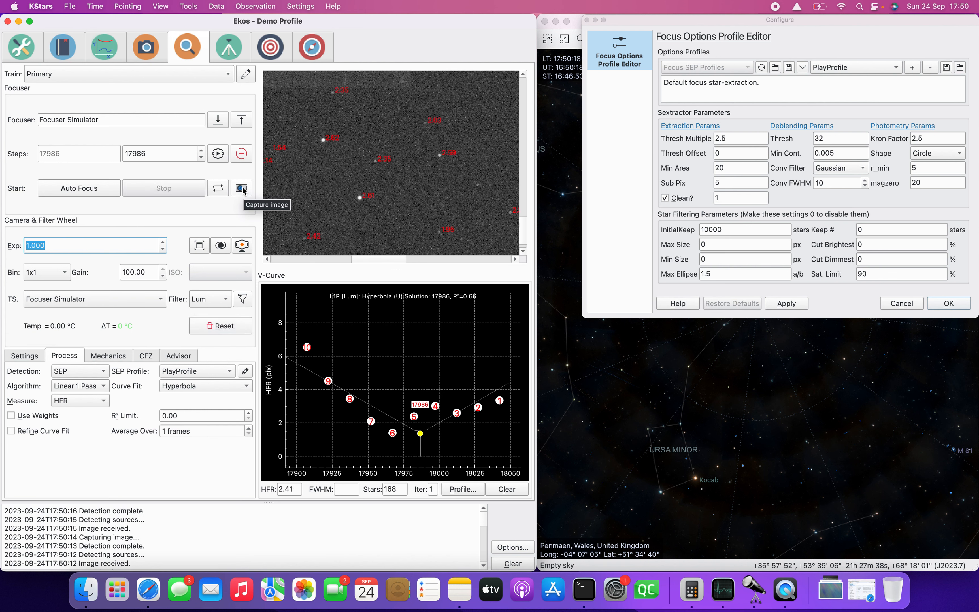
pyautogui.click(242, 189)
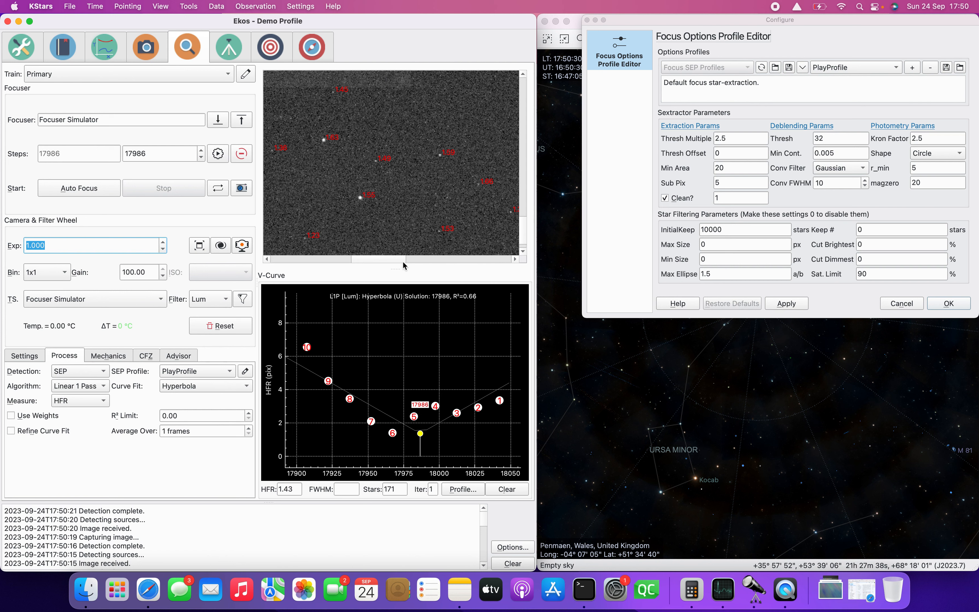
pyautogui.moveTo(390, 261)
pyautogui.moveTo(390, 261); pyautogui.dragTo(410, 262)
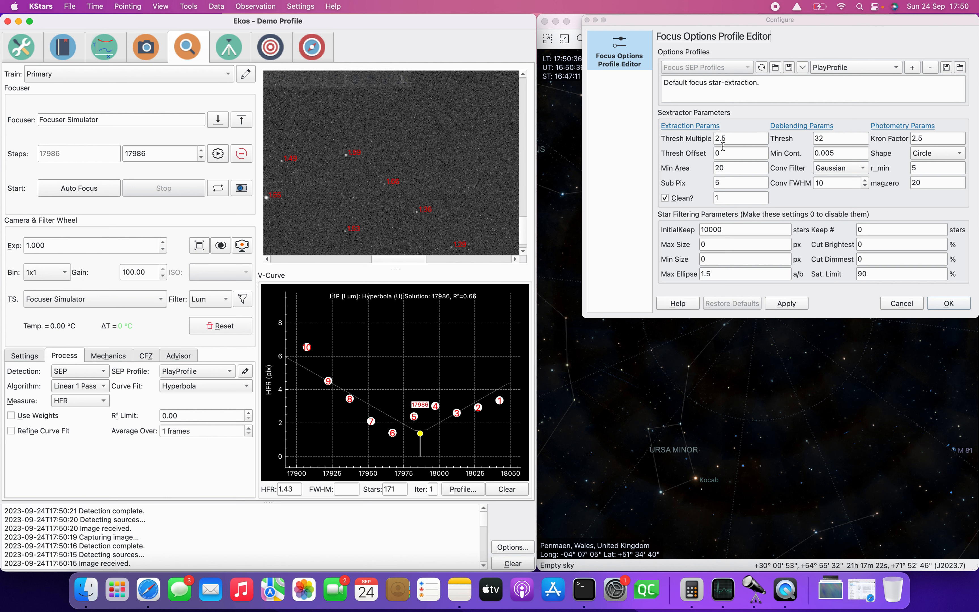
# Set PlayProfile's Thresh Multiple to 3 and Min Area to 25, and apply the profile changes.
pyautogui.click(676, 139)
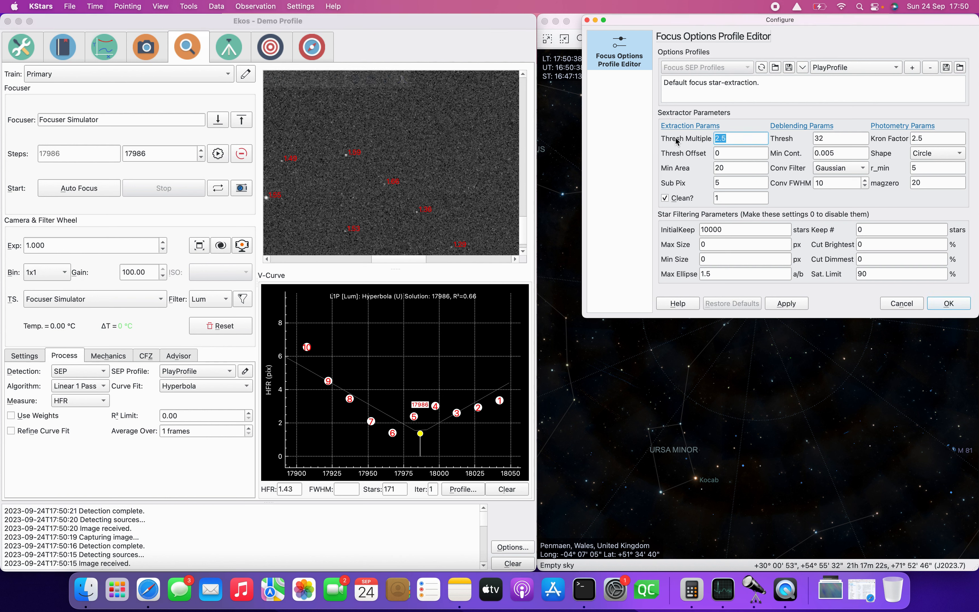
pyautogui.write('3')
pyautogui.press('Tab')
pyautogui.press('Tab')
pyautogui.write('25')
pyautogui.hotkey('shift', 'Tab')
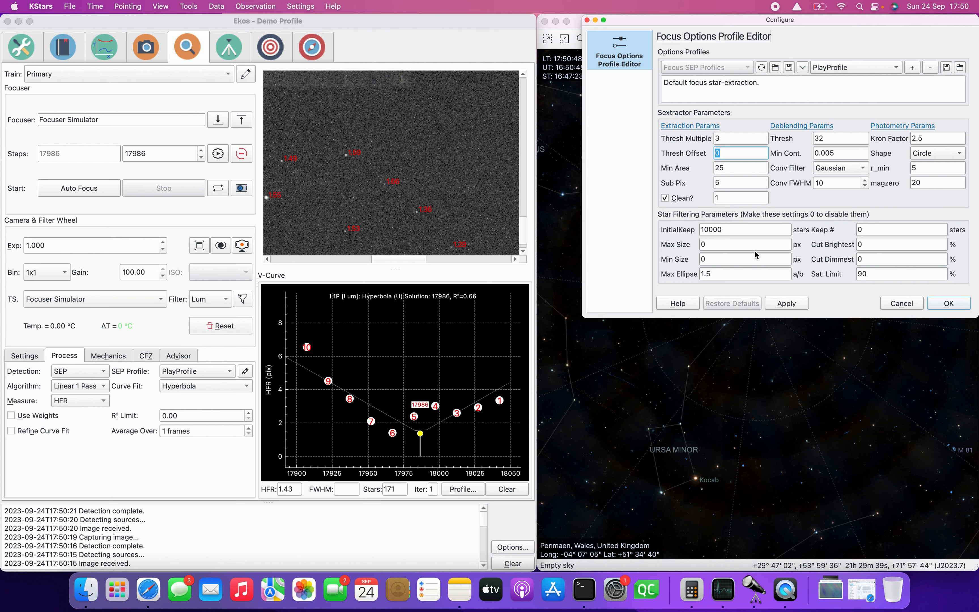
pyautogui.click(786, 304)
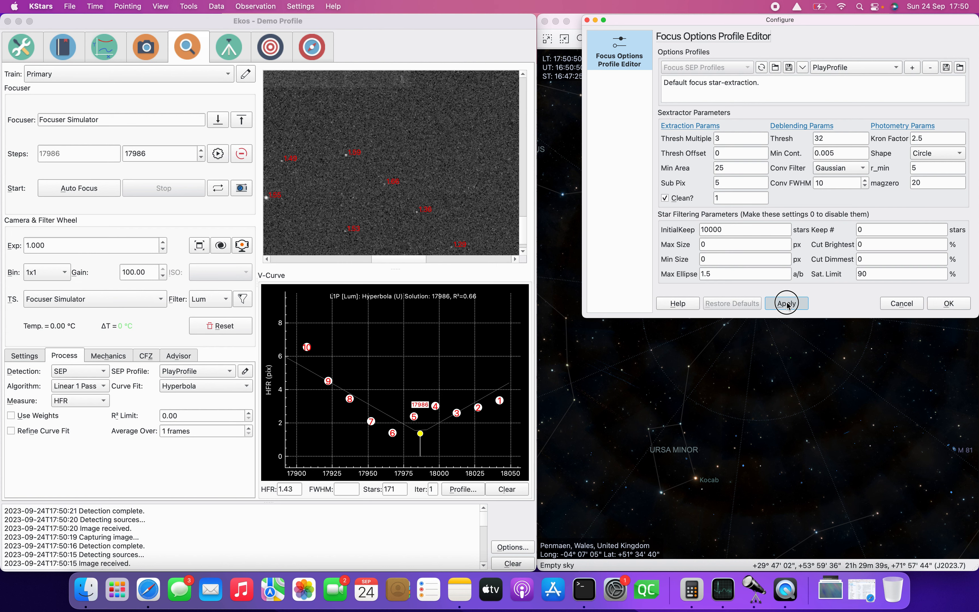
# Restart the demo3 image set by disabling and re-enabling directory-based images in the CCD Simulator's configuration, and close the INDI control panel.
pyautogui.click(14, 43)
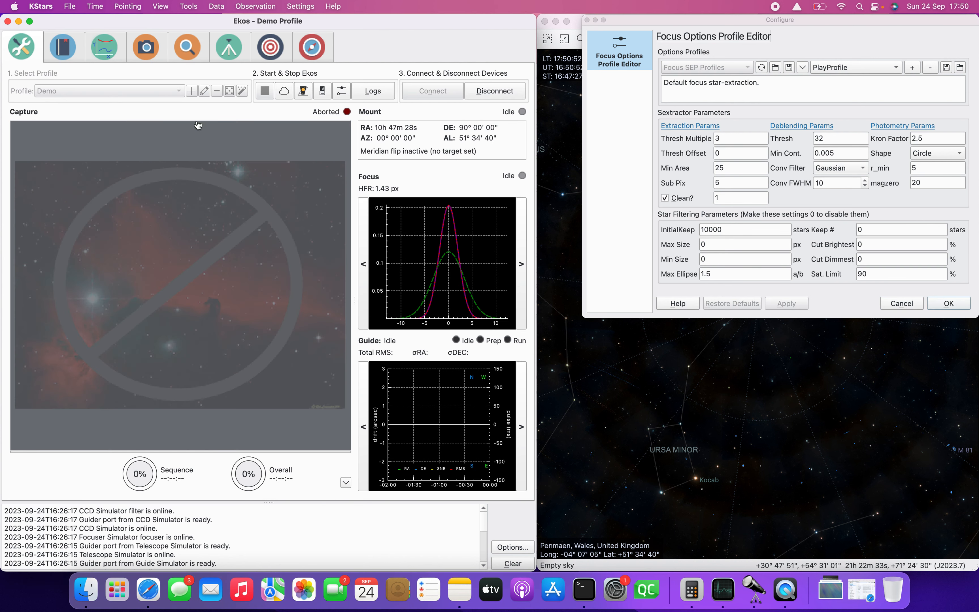
pyautogui.click(303, 90)
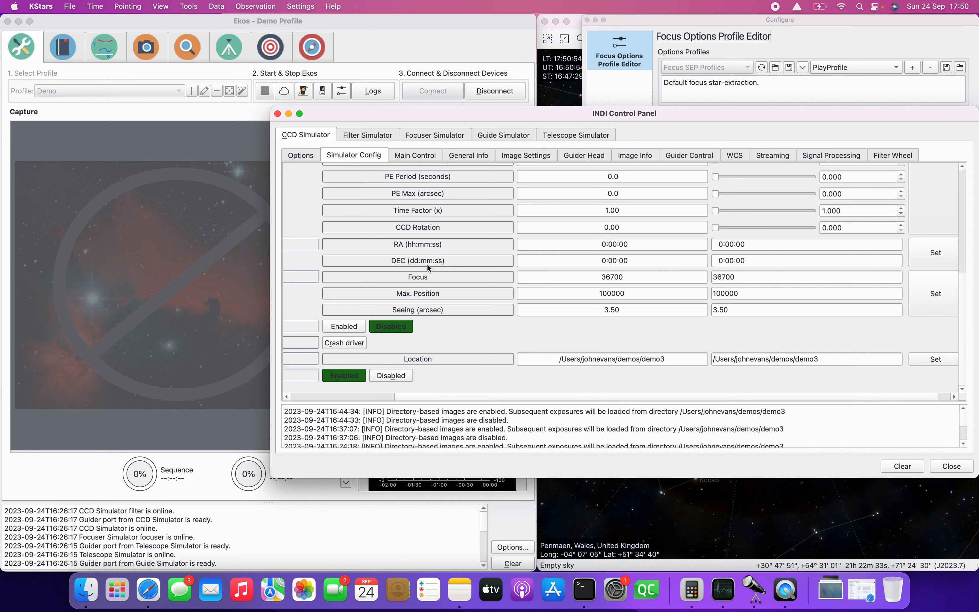
pyautogui.click(397, 374)
pyautogui.click(344, 375)
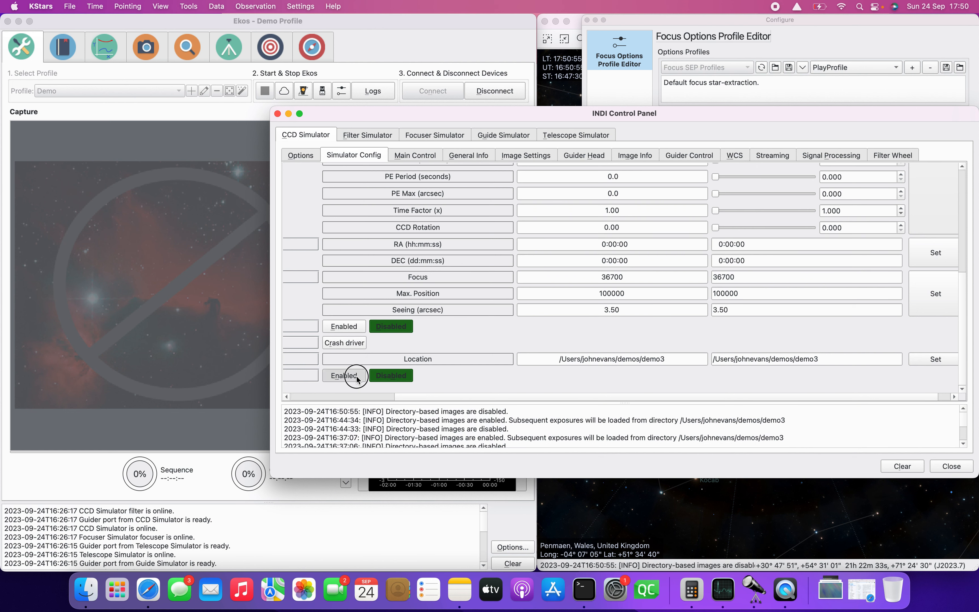
pyautogui.click(278, 114)
# Run autofocus on the restarted image set with the edited PlayProfile and inspect the focus frame and first V-curve point.
pyautogui.click(183, 46)
pyautogui.click(78, 188)
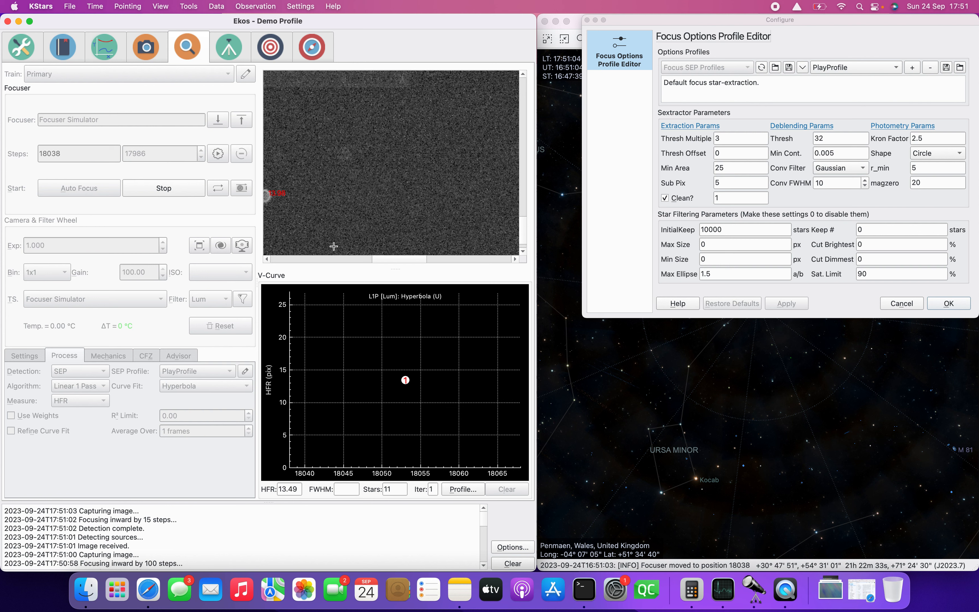
pyautogui.moveTo(404, 259); pyautogui.dragTo(375, 265)
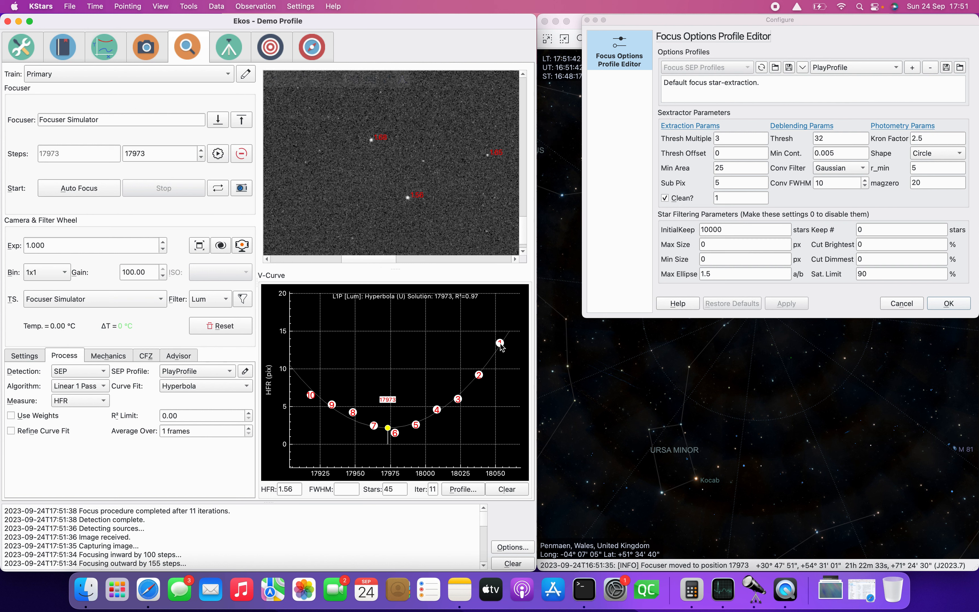
pyautogui.moveTo(496, 360)
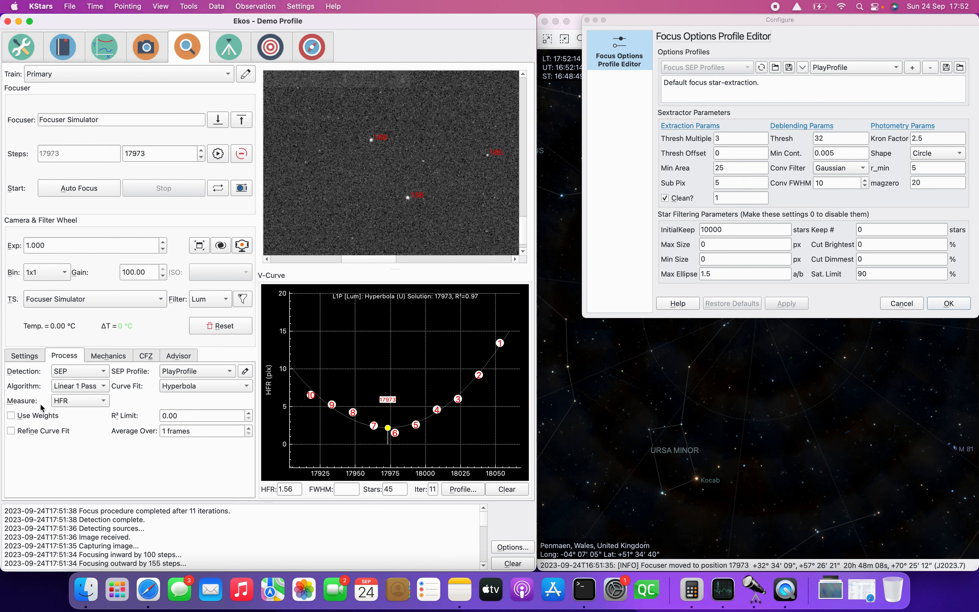
# Enable Use Weights and Refine Curve Fit, rerun autofocus, and inspect the V-curve's outlying points.
pyautogui.click(31, 416)
pyautogui.click(29, 432)
pyautogui.click(76, 187)
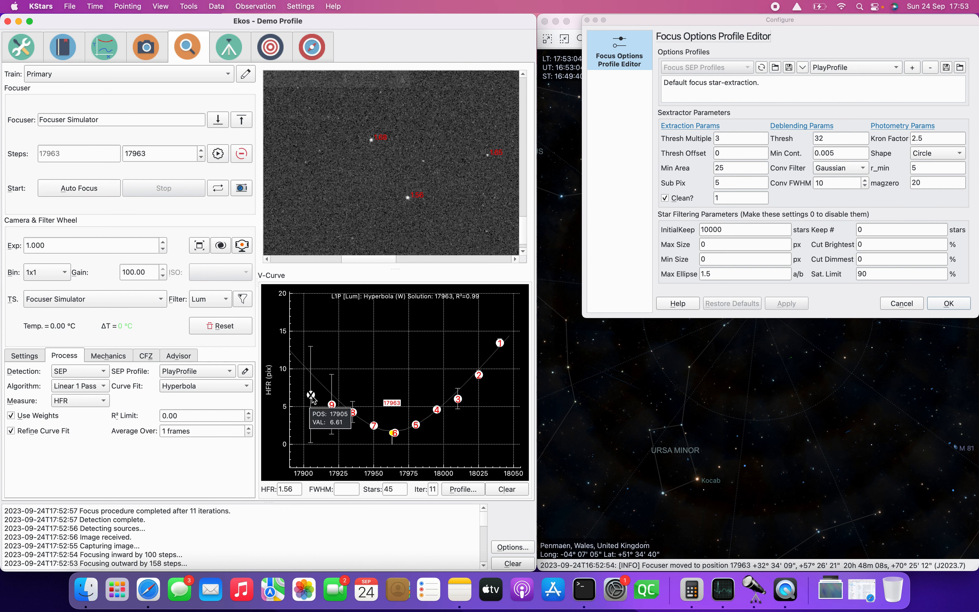
pyautogui.moveTo(361, 404)
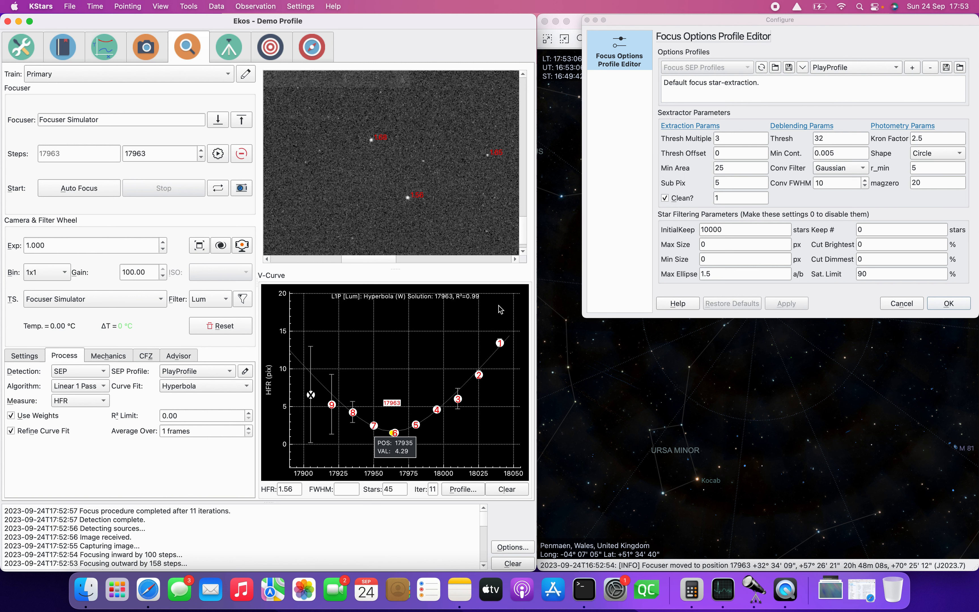